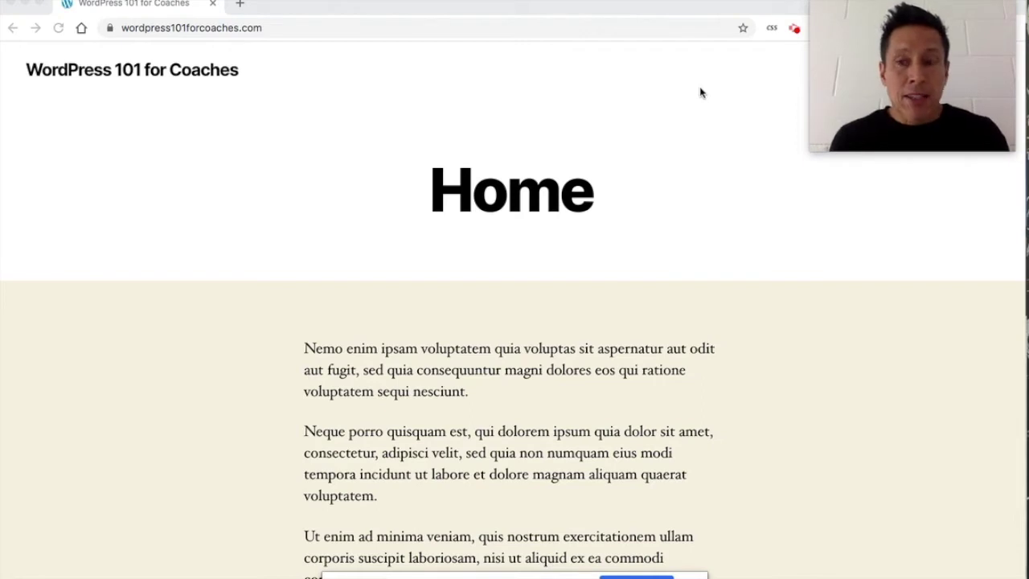
Review the Home page and web address of the WordPress 101 for Coaches site.
mouse_move(826, 65)
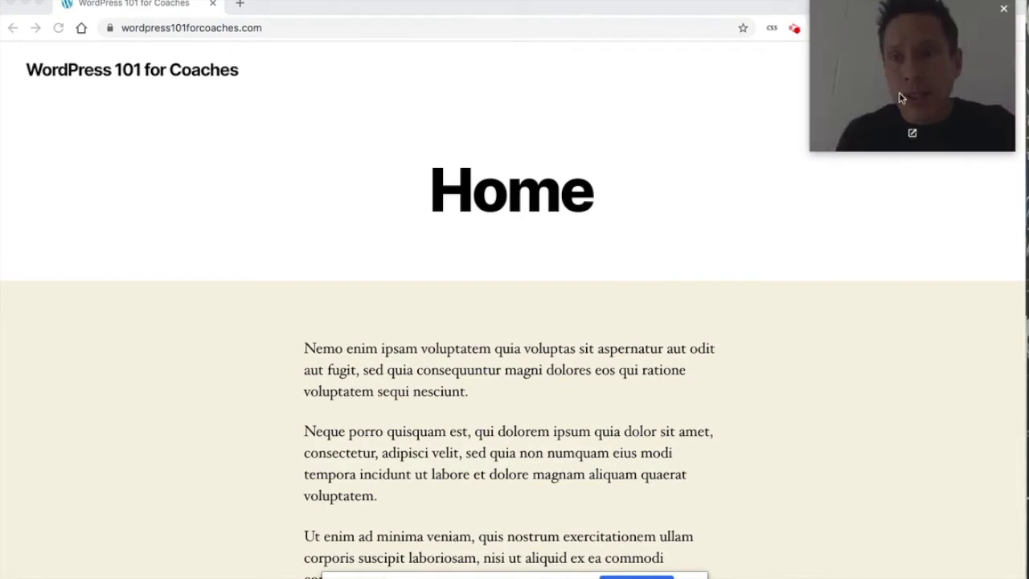
click(1003, 8)
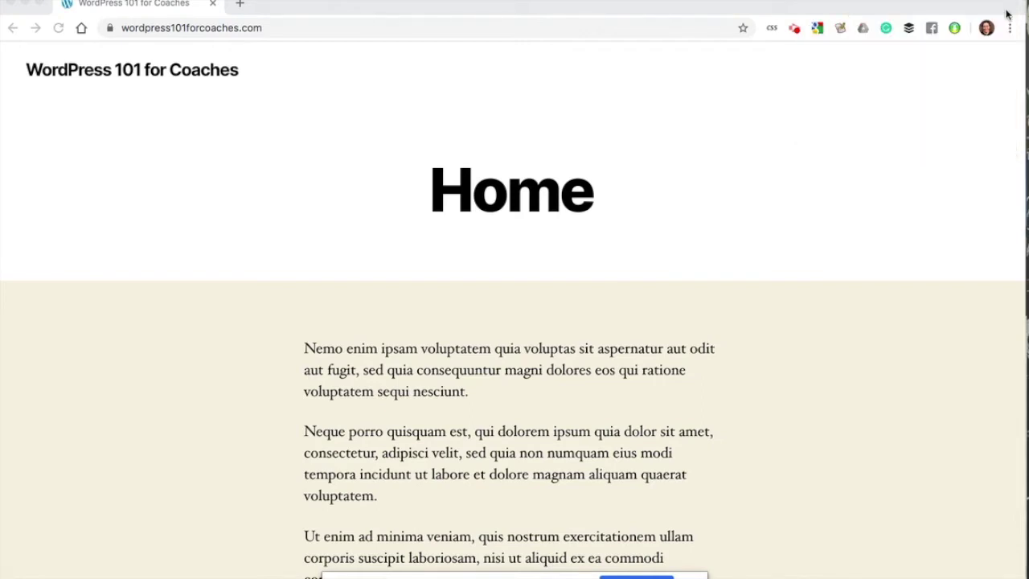
click(682, 114)
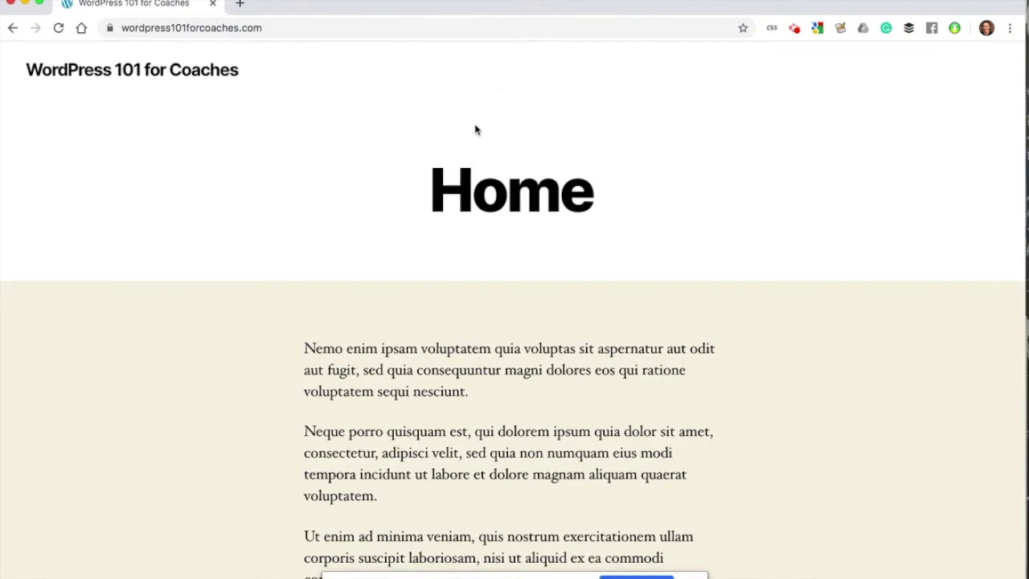
scroll(480, 153, down, 3)
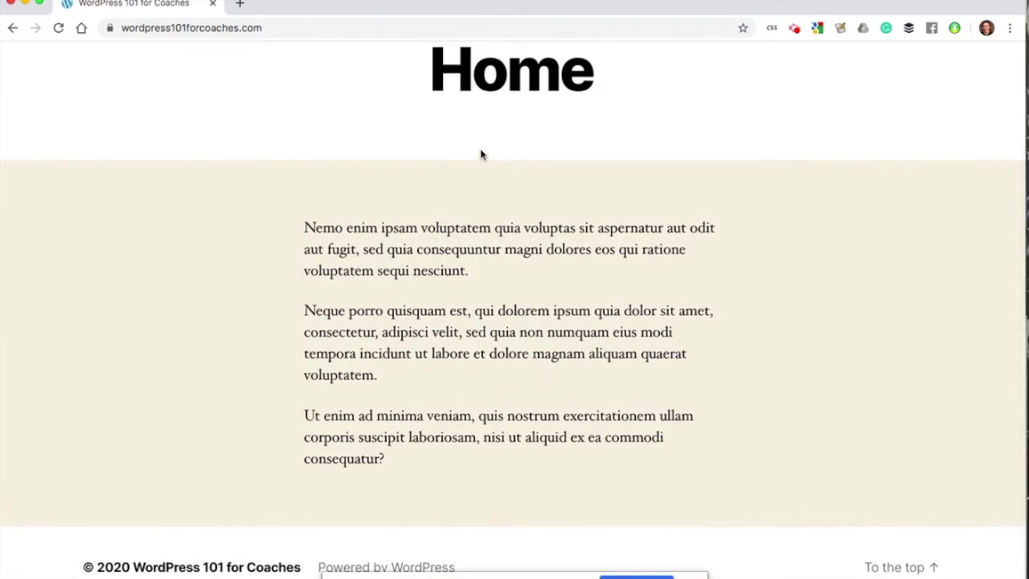
scroll(481, 154, up, 3)
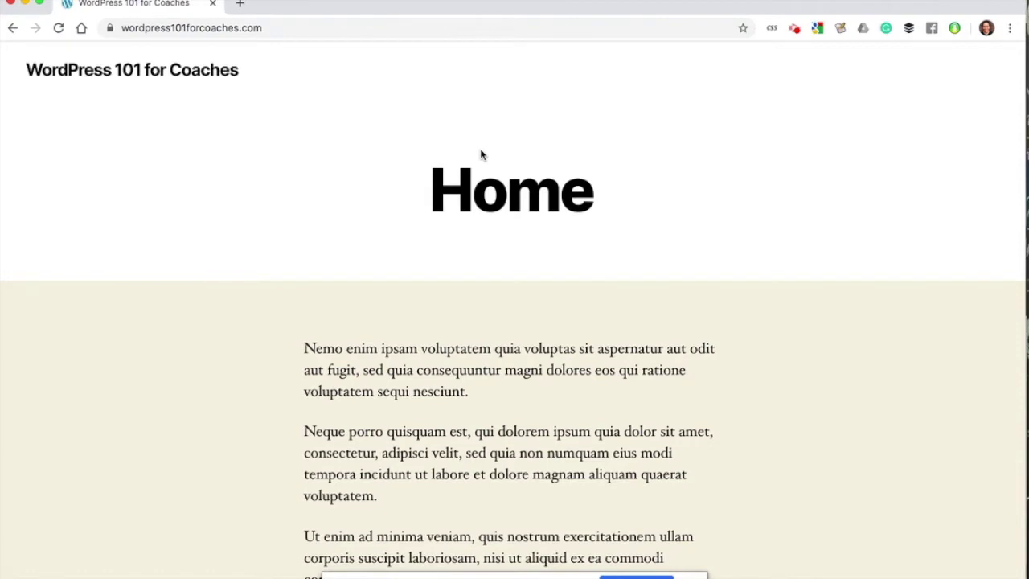
click(318, 28)
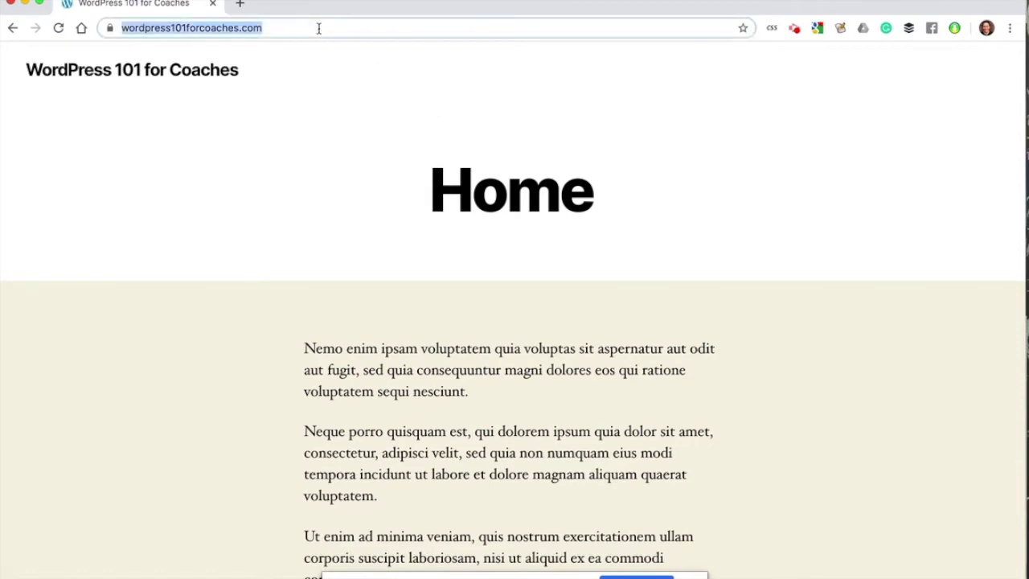
click(319, 27)
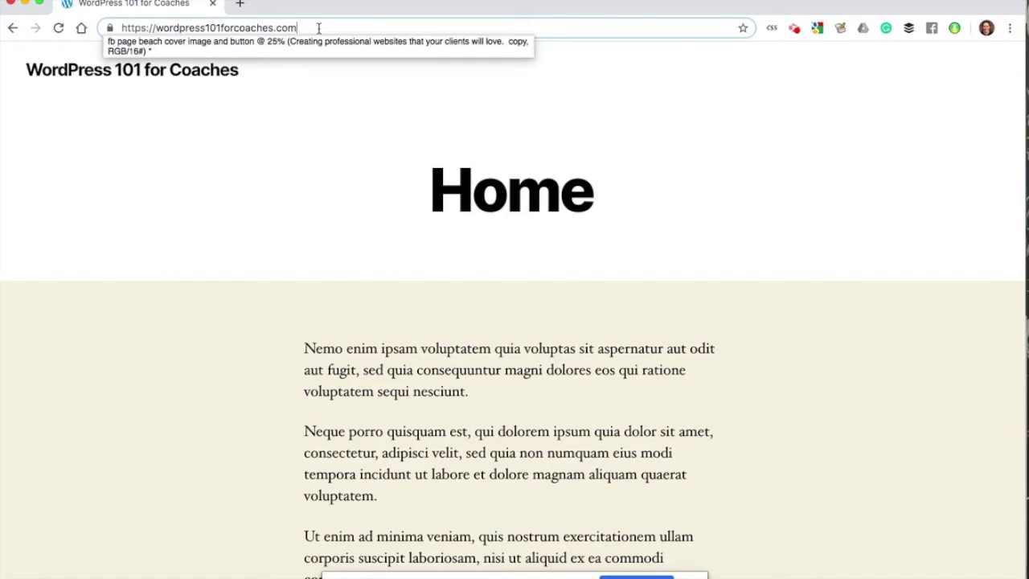
click(317, 153)
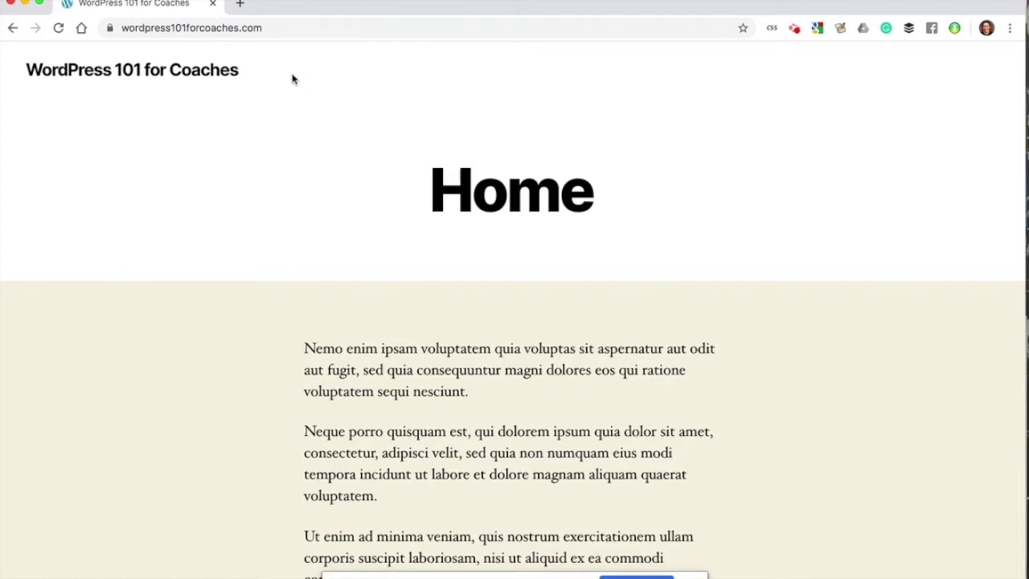
click(279, 28)
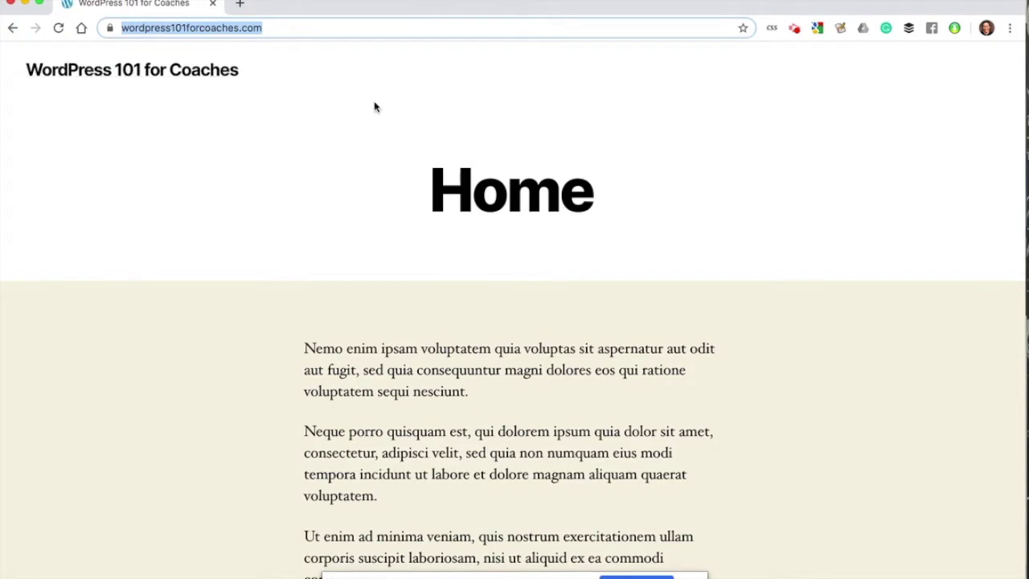
Go to elegantthemes.com in a new browser tab and open the Divi theme page.
click(416, 29)
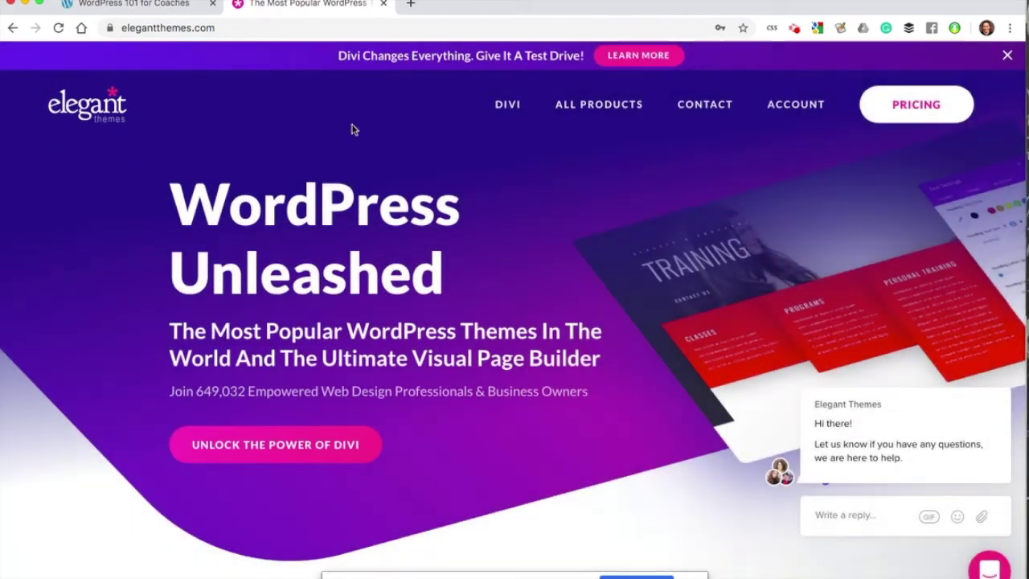
mouse_move(508, 108)
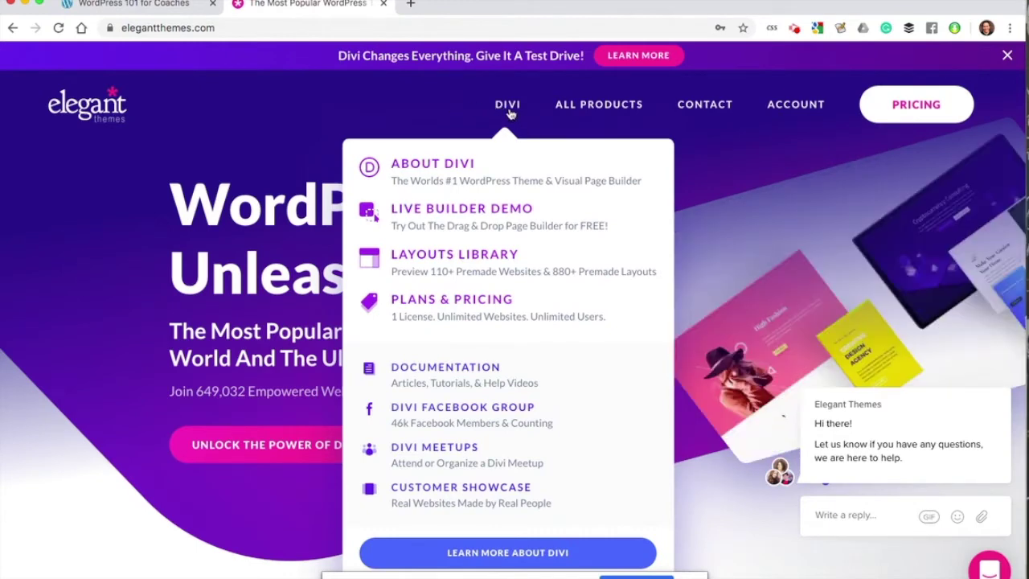
click(508, 109)
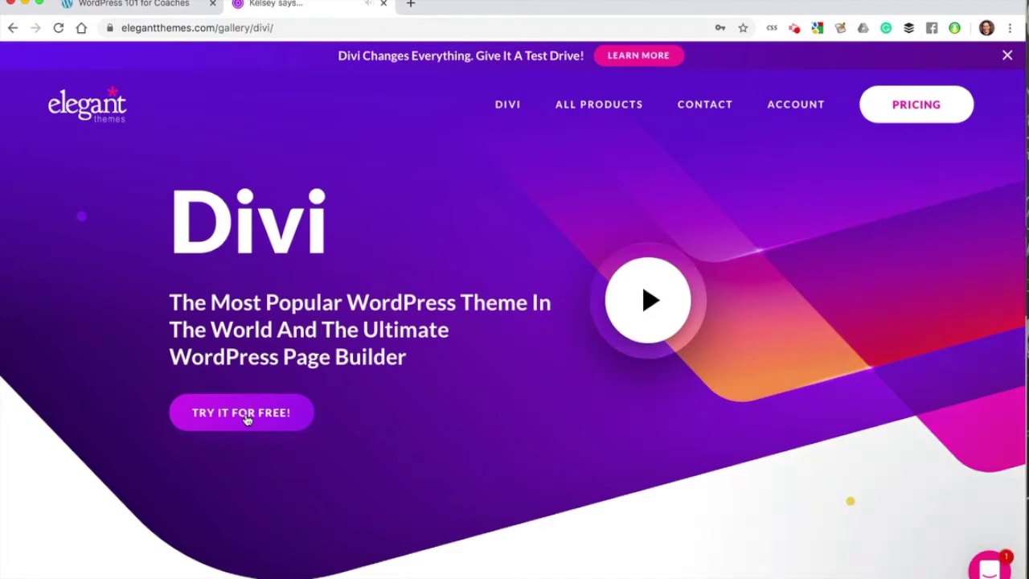
Open the Elegant Themes pricing page, examine what the Yearly and Lifetime Access plans include, and dismiss the pop-ups.
click(894, 111)
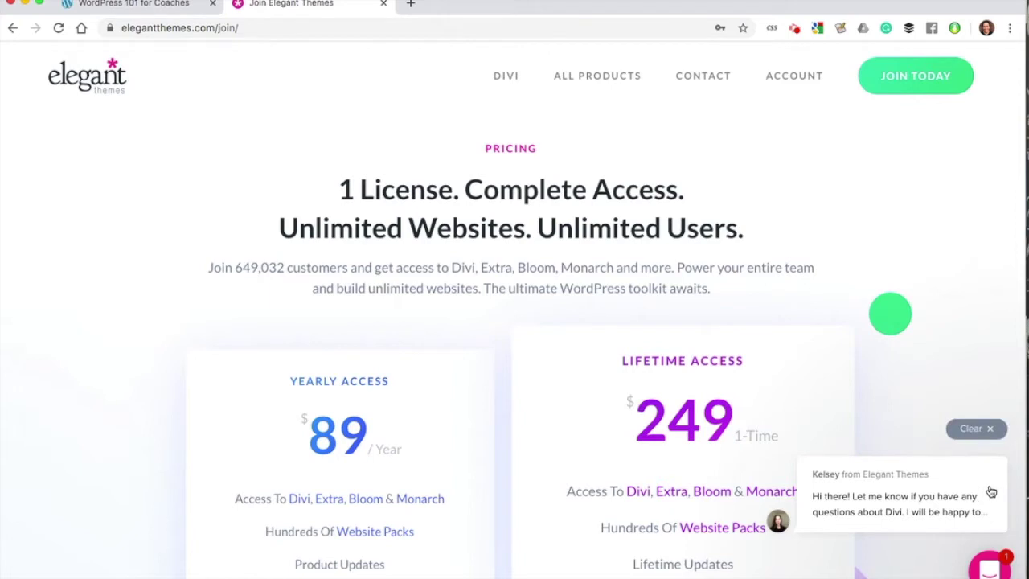
click(987, 432)
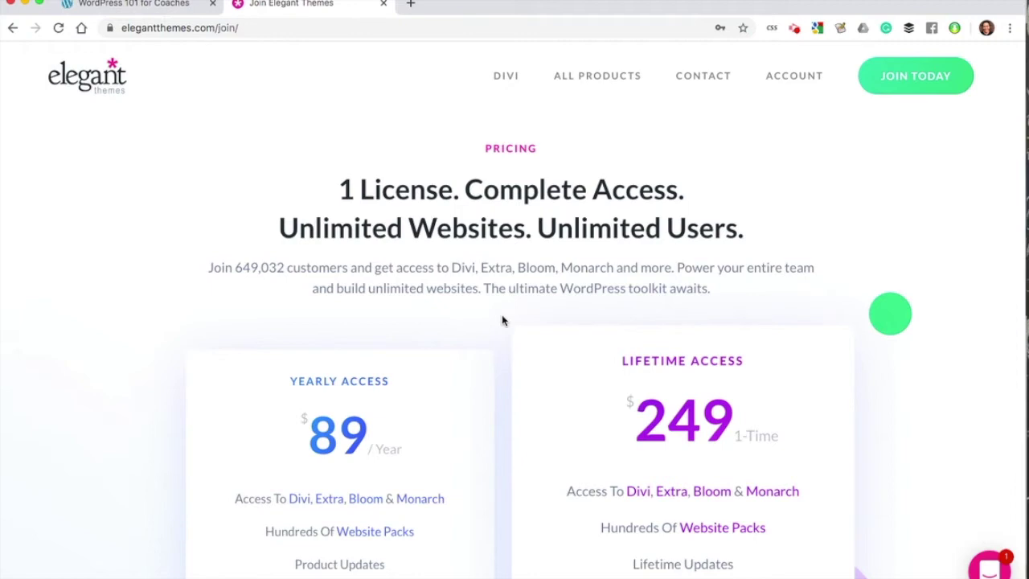
scroll(502, 321, down, 3)
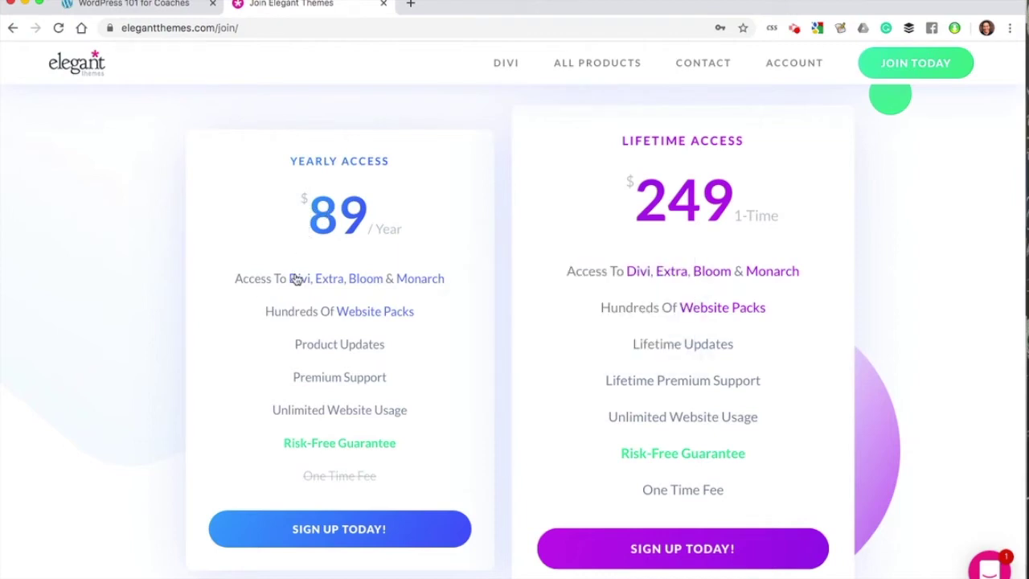
mouse_move(294, 278)
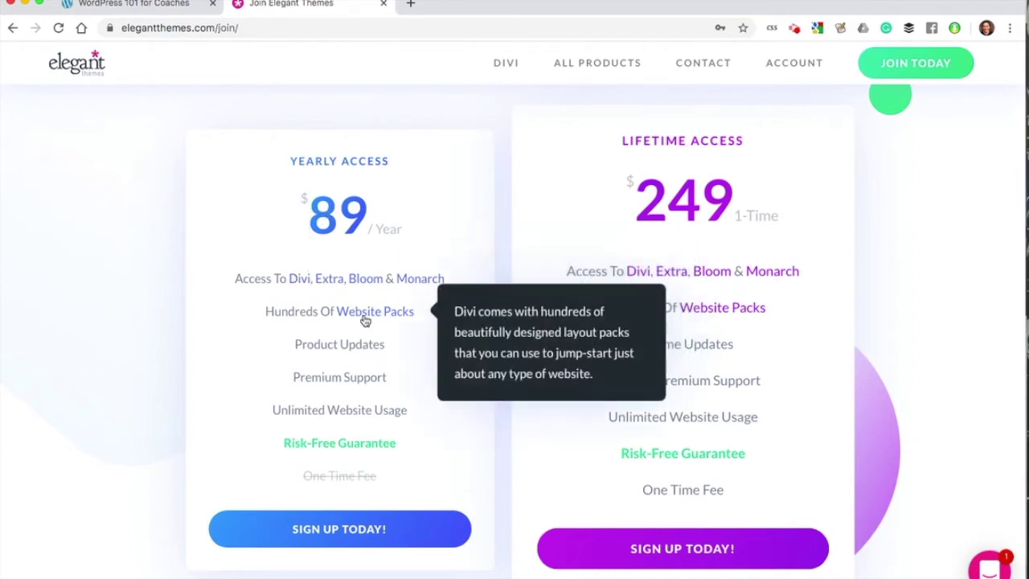
mouse_move(750, 300)
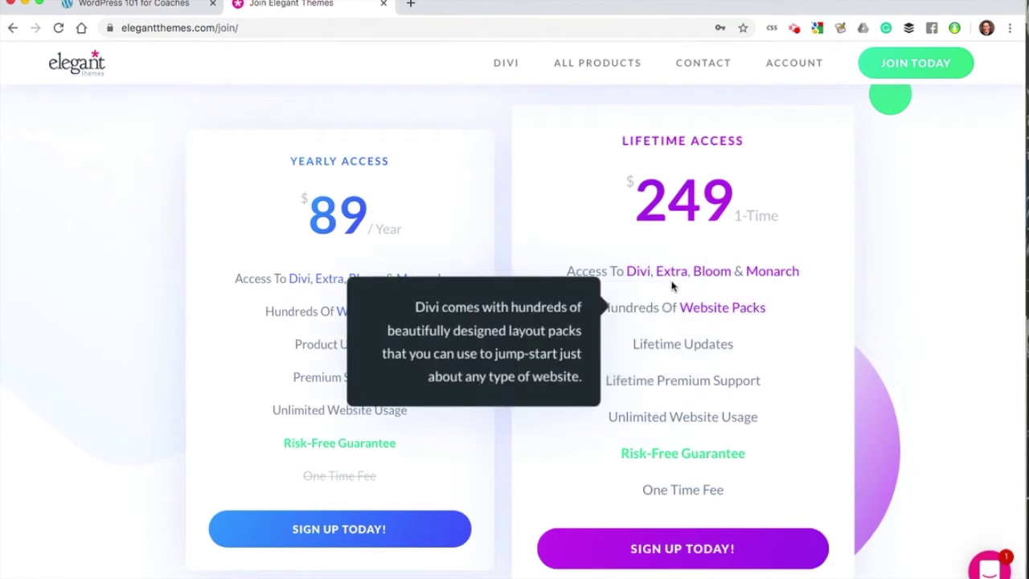
mouse_move(782, 354)
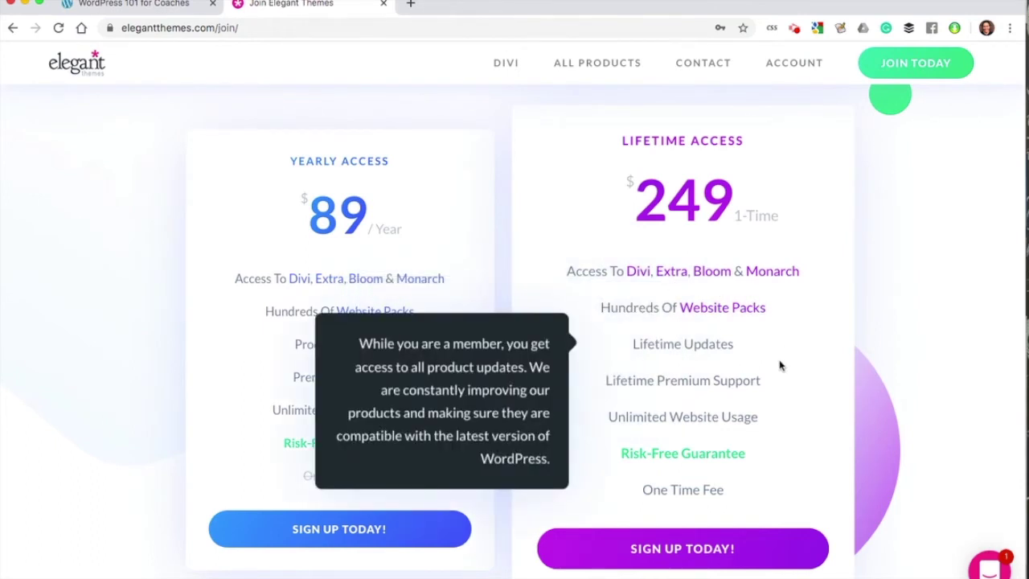
mouse_move(767, 427)
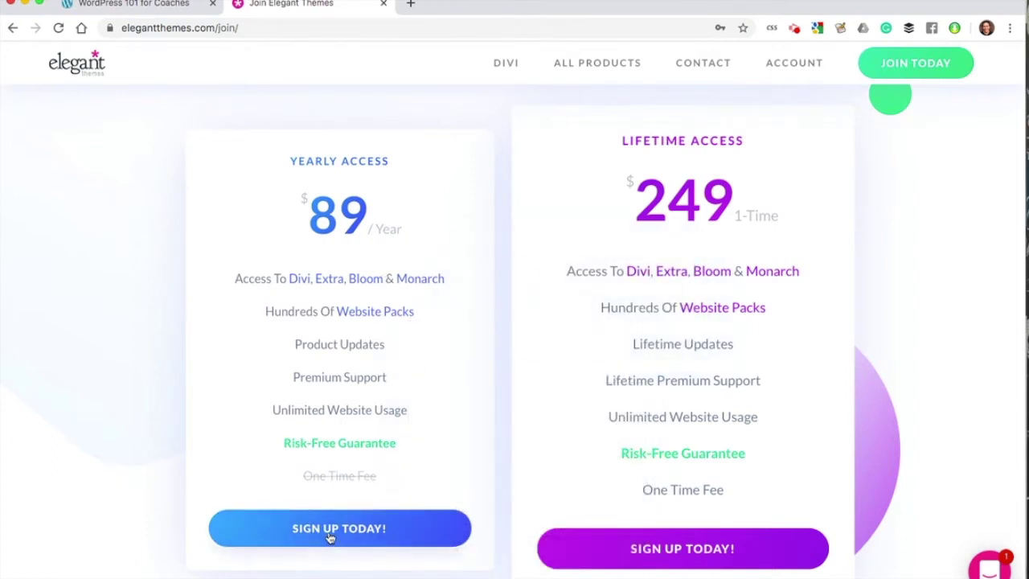
scroll(335, 483, up, 5)
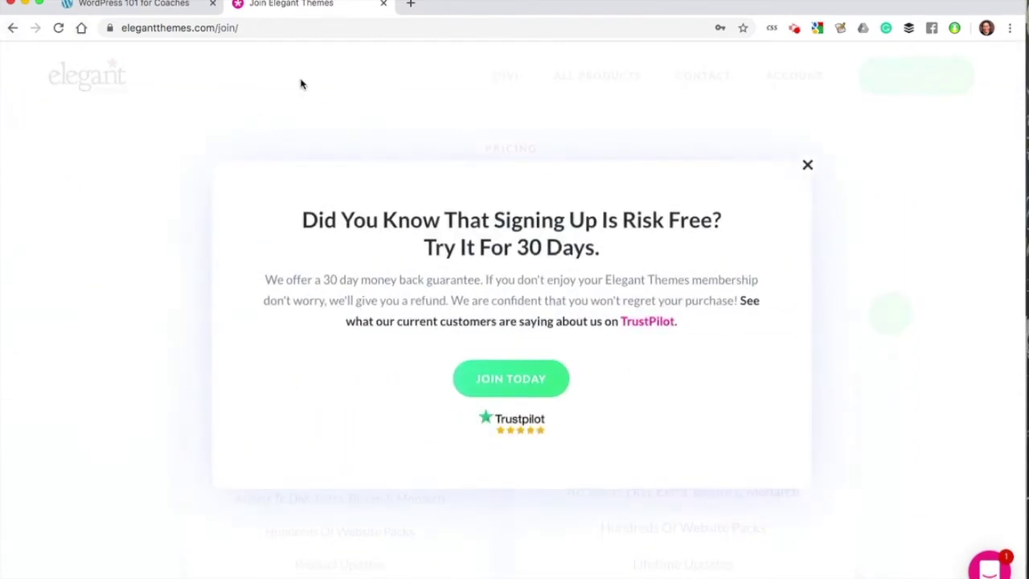
click(809, 166)
Return to the Divi theme page, preview the free Divi Builder demo, and close the demo.
click(9, 28)
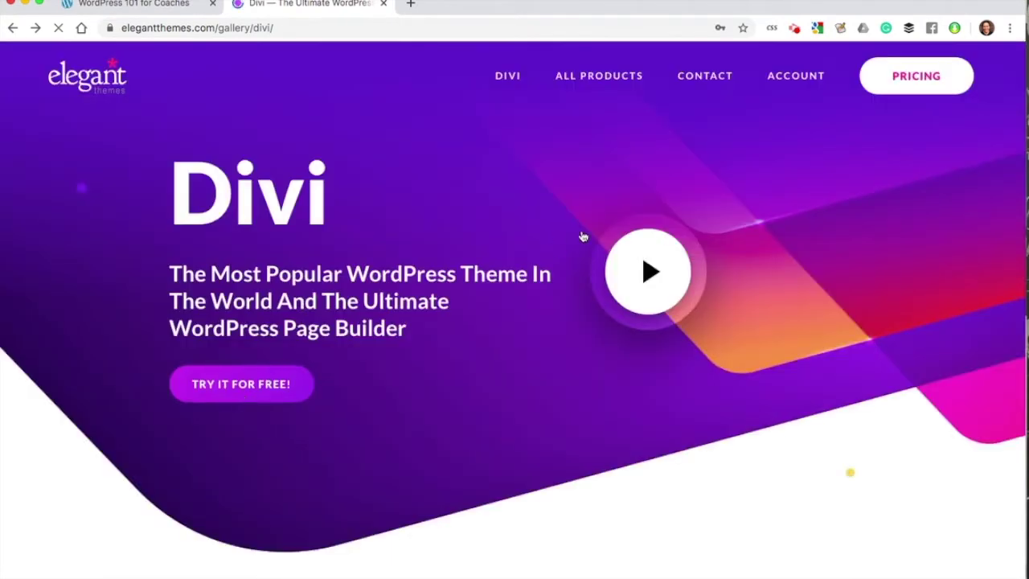
click(211, 390)
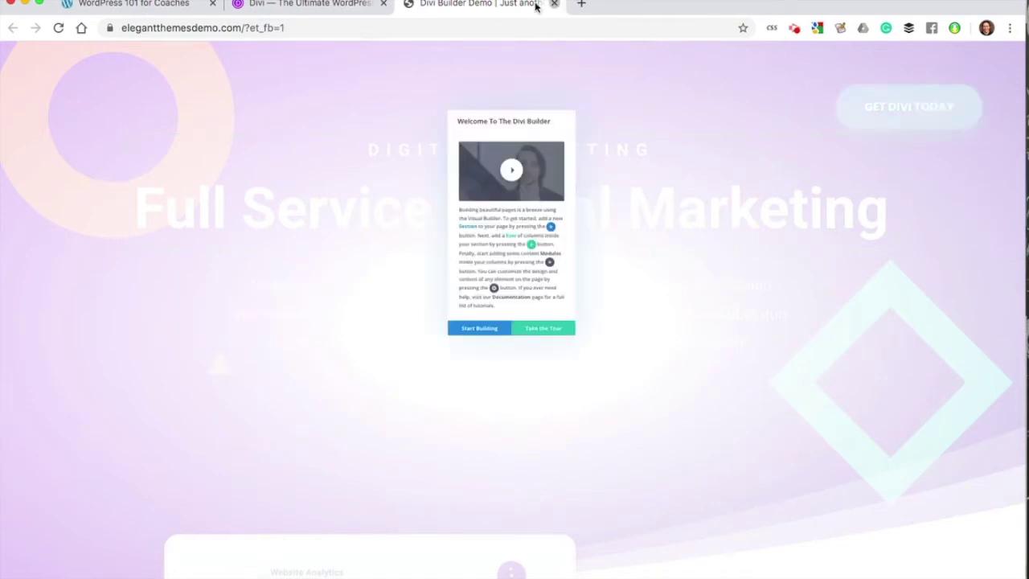
key(super+w)
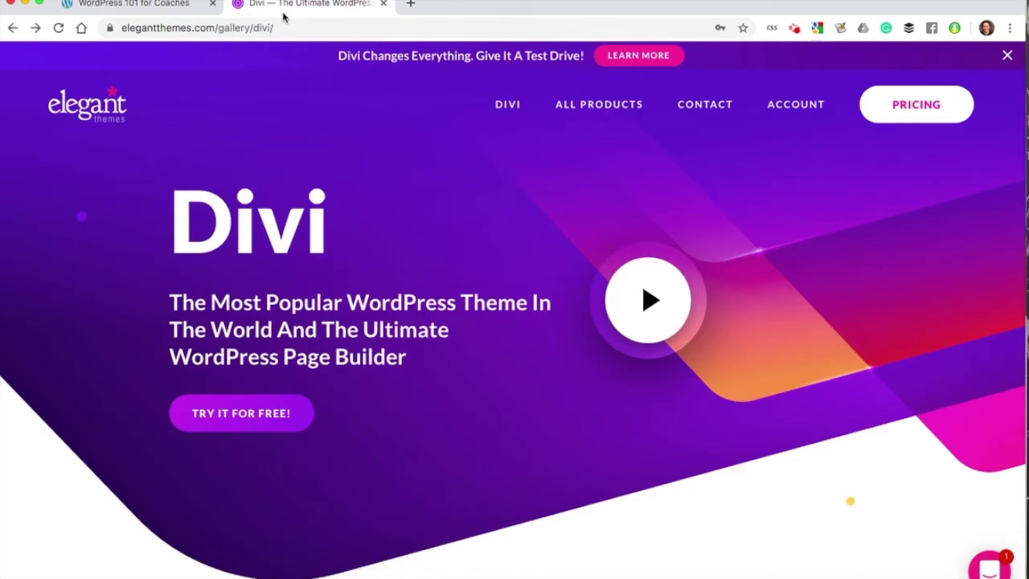
Reopen the pricing page and review the sign-up options for Yearly and Lifetime Access.
click(913, 107)
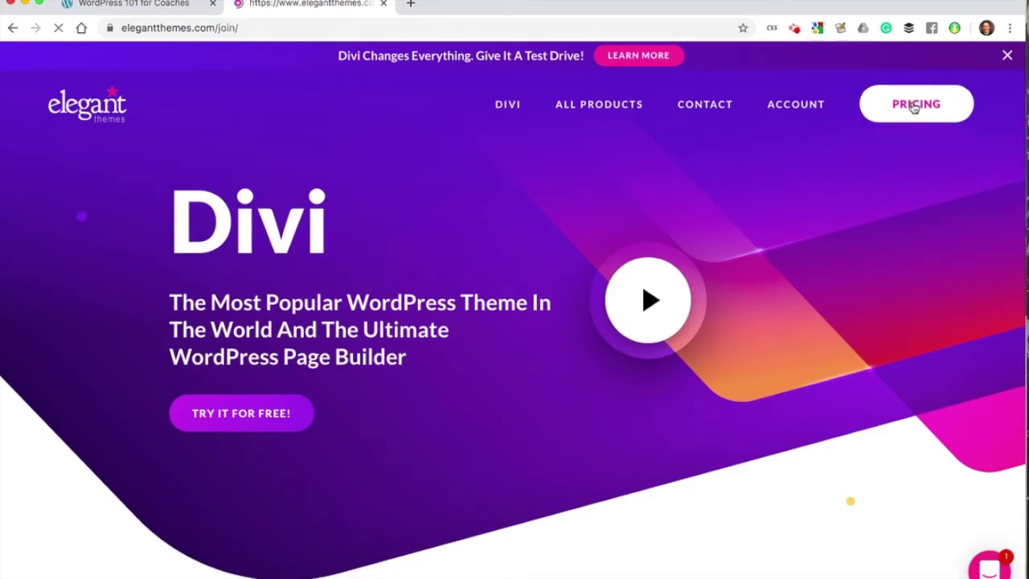
scroll(361, 289, up, 3)
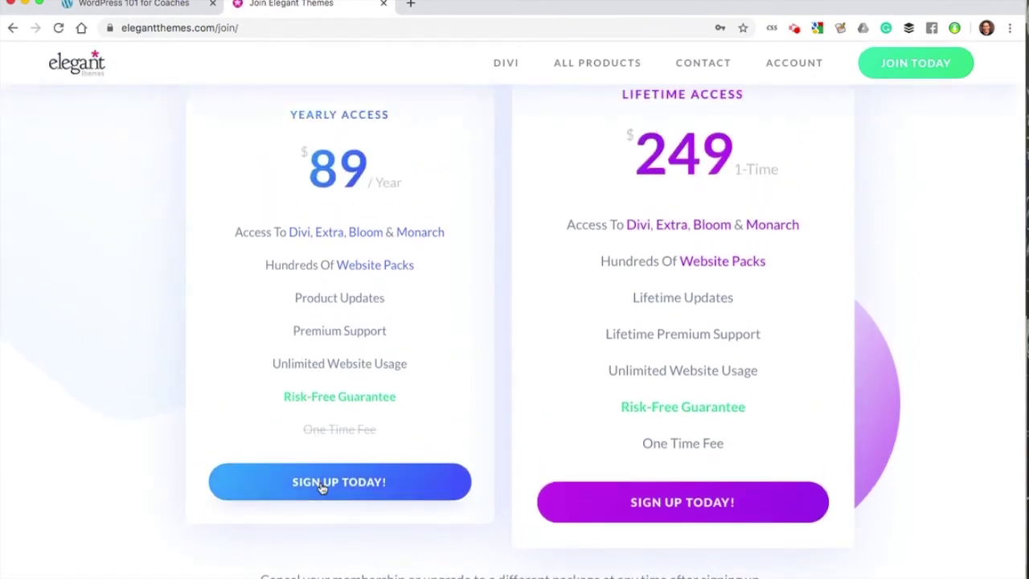
scroll(337, 488, up, 1)
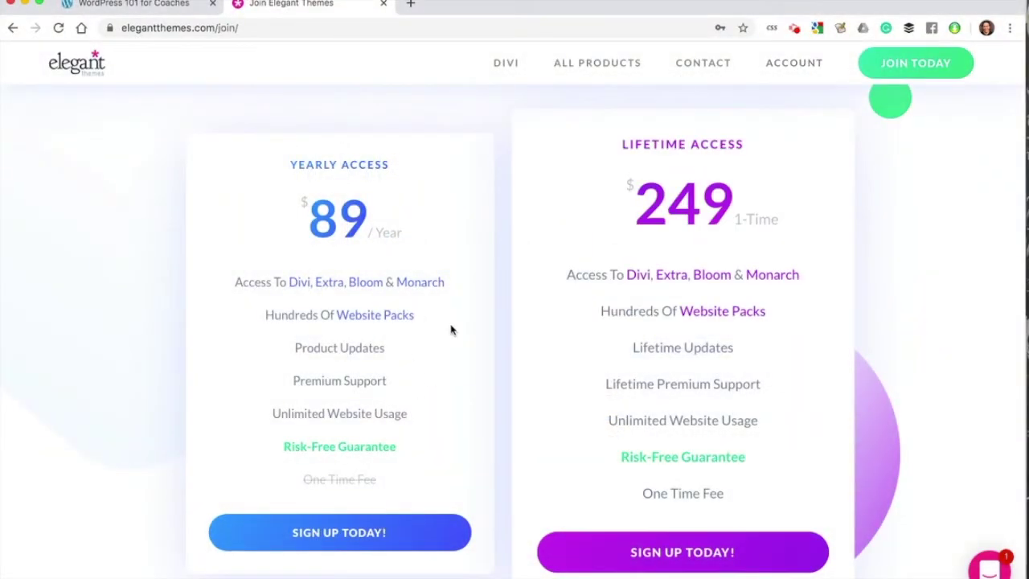
Log in to the Elegant Themes members area and download the Divi theme as a Zip archive.
click(793, 72)
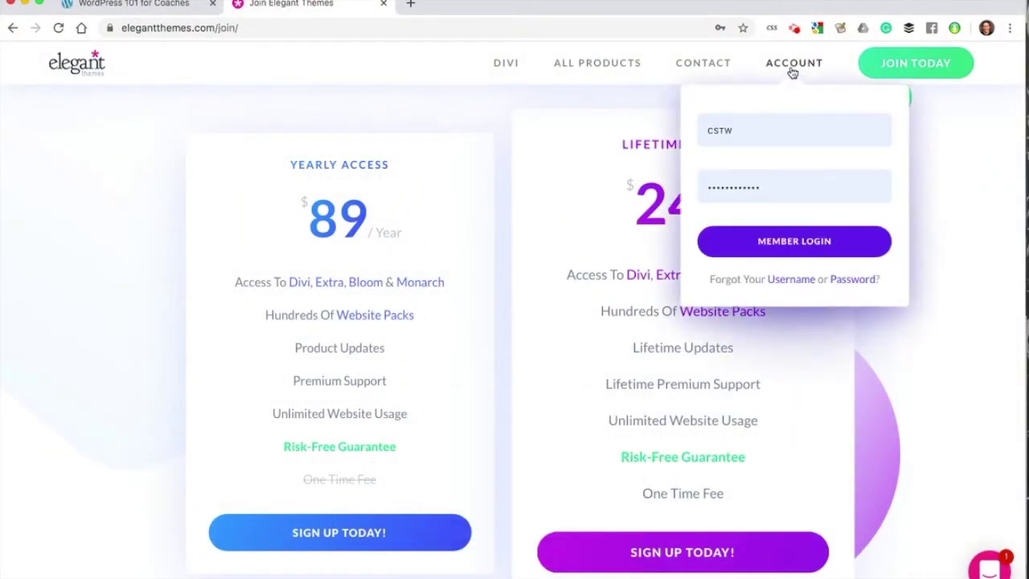
click(464, 502)
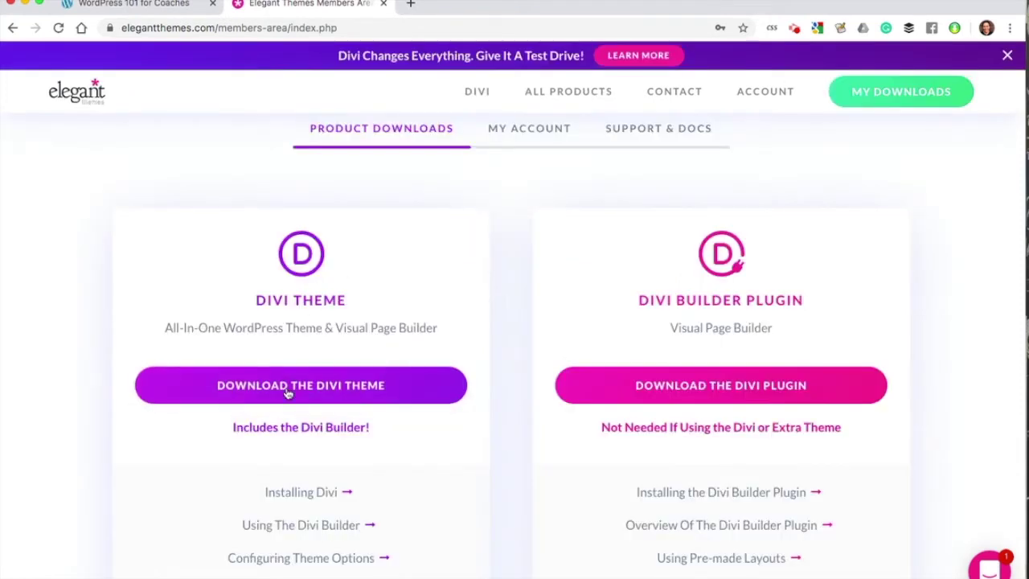
click(285, 387)
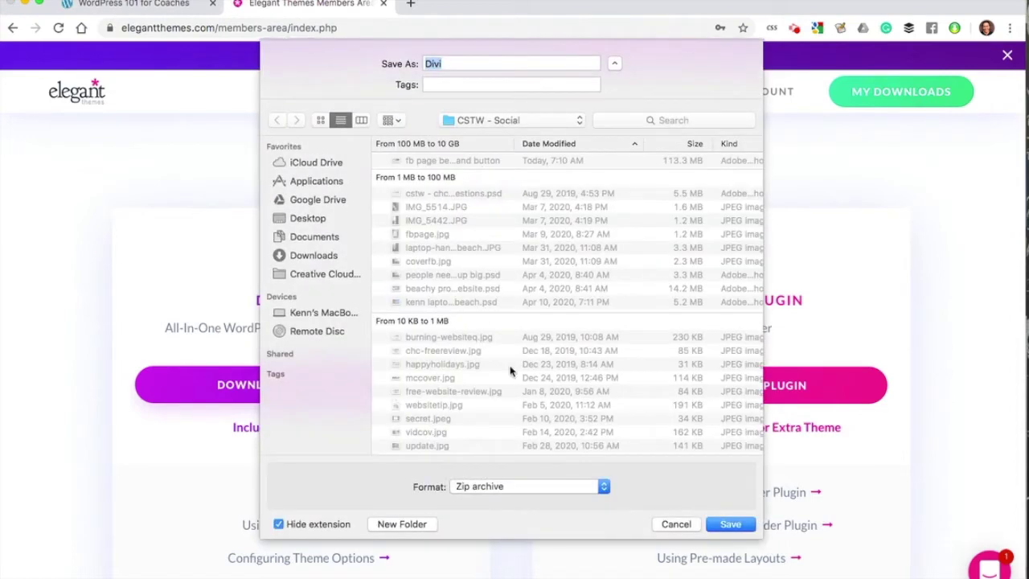
click(503, 121)
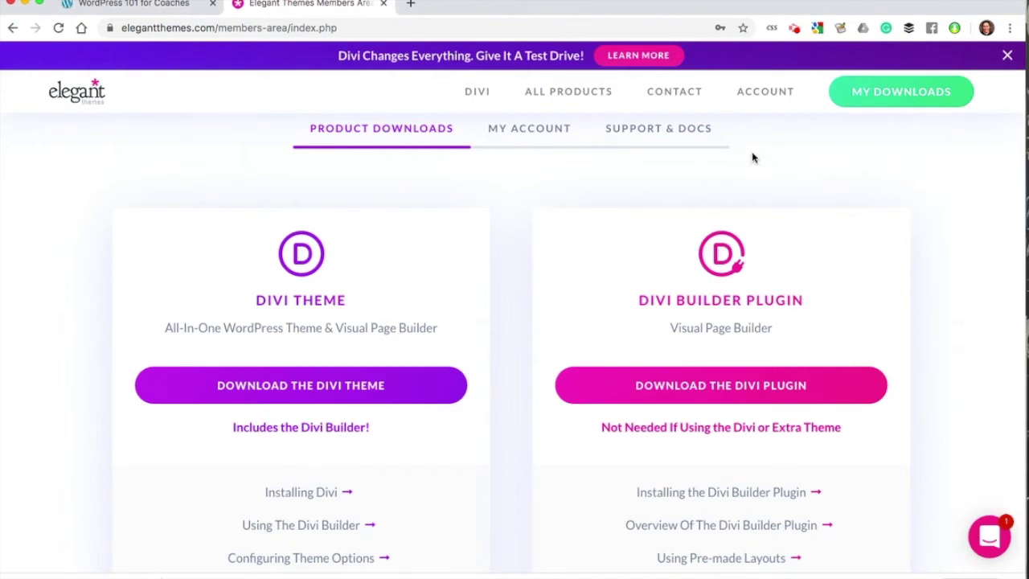
Switch to the WordPress 101 for Coaches site and open its login page by adding /wp-admin to the address.
key(super+Tab)
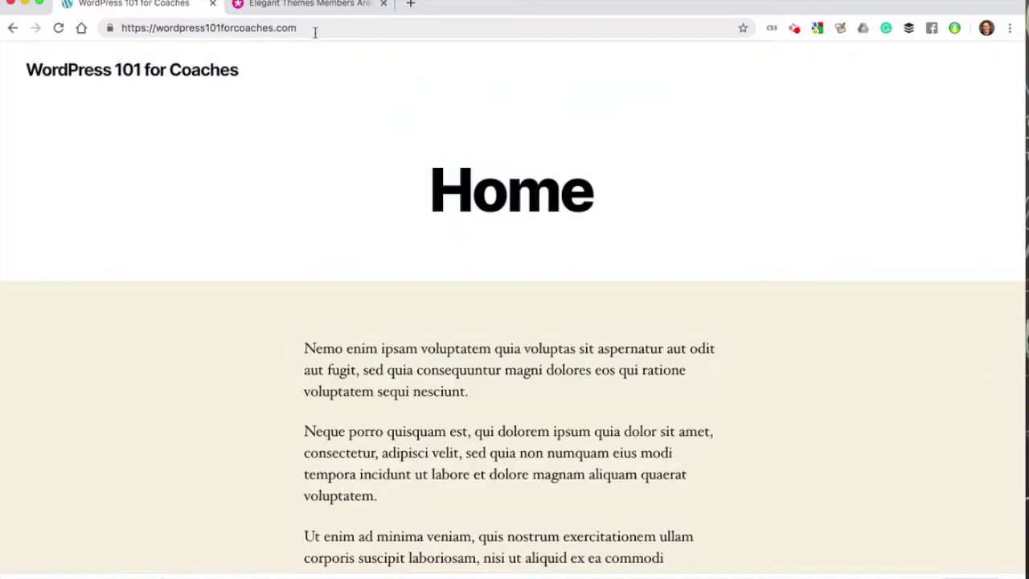
click(315, 32)
click(315, 32)
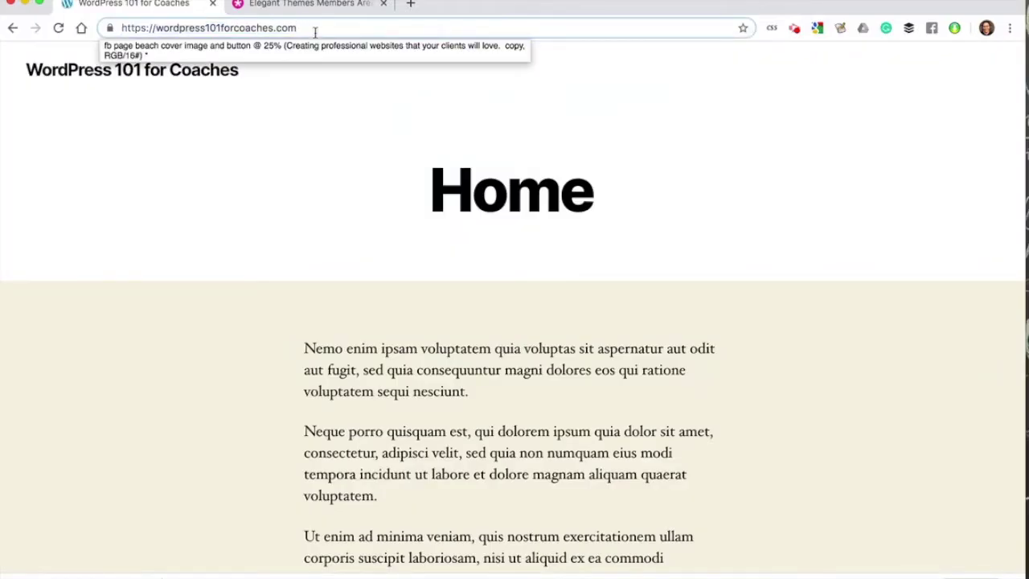
text(/wp-admin)
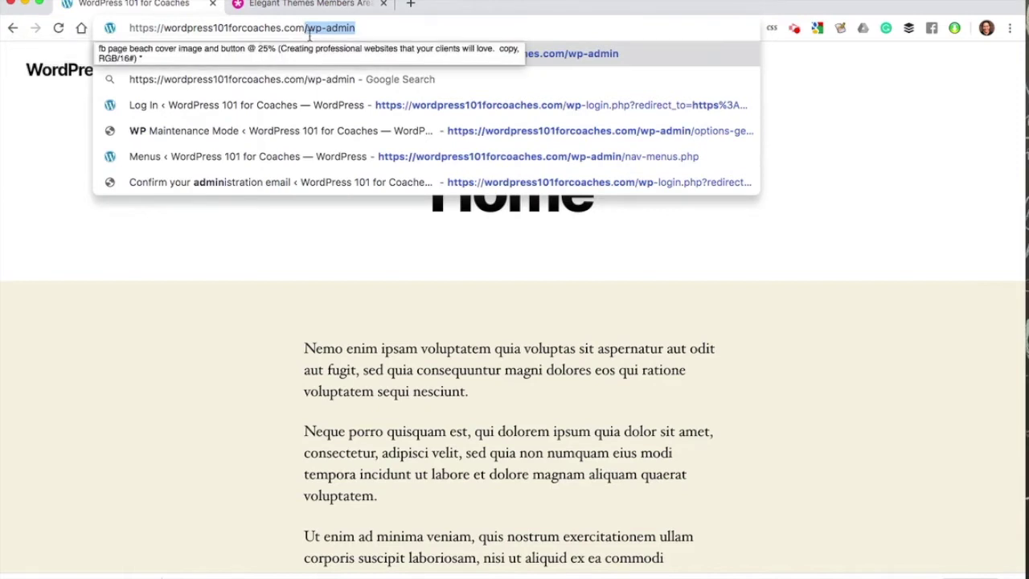
click(307, 27)
drag(304, 27, 357, 28)
click(357, 27)
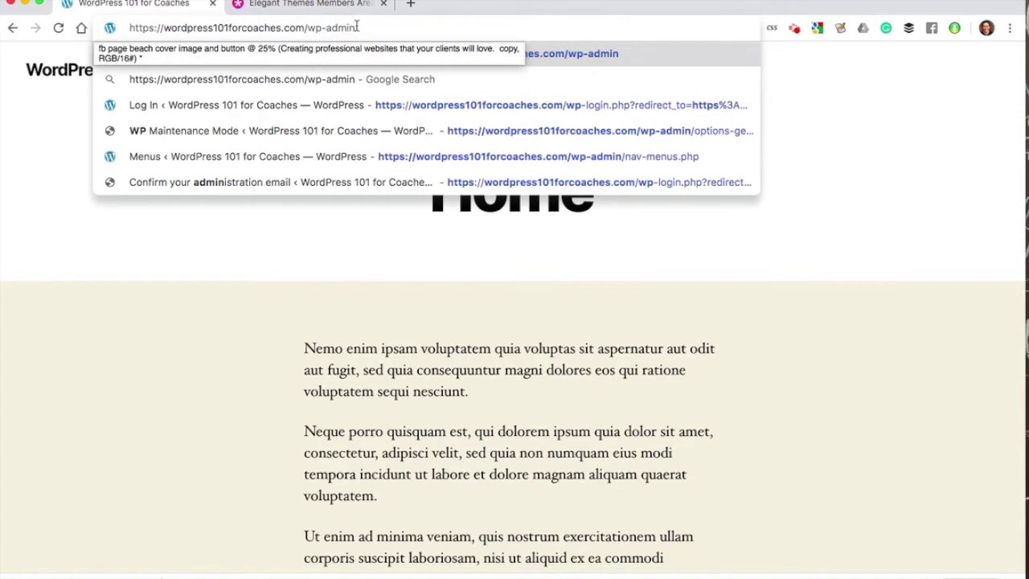
key(Return)
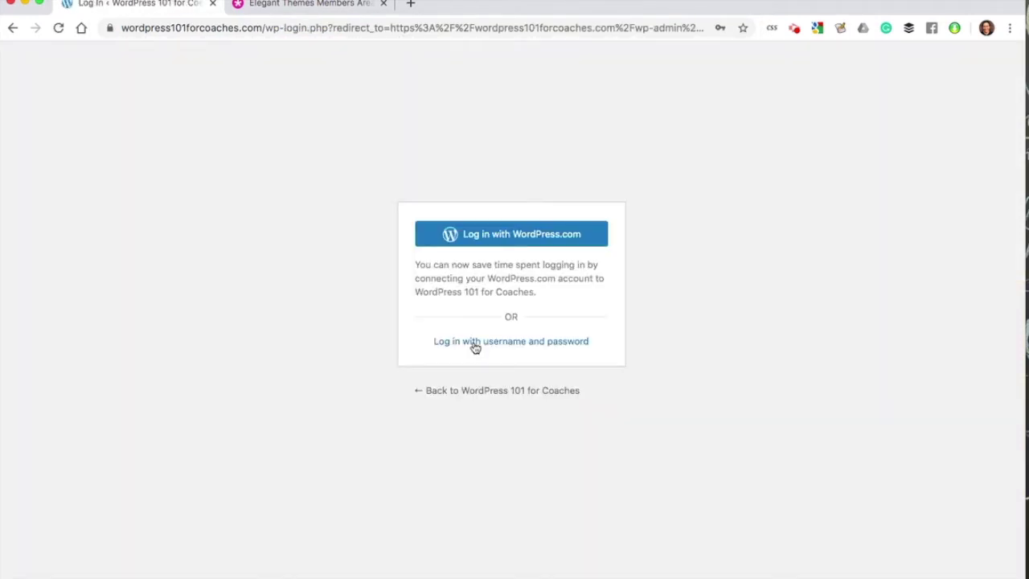
Log in to the site's admin area with the account's username and password instead of WordPress.com.
click(475, 344)
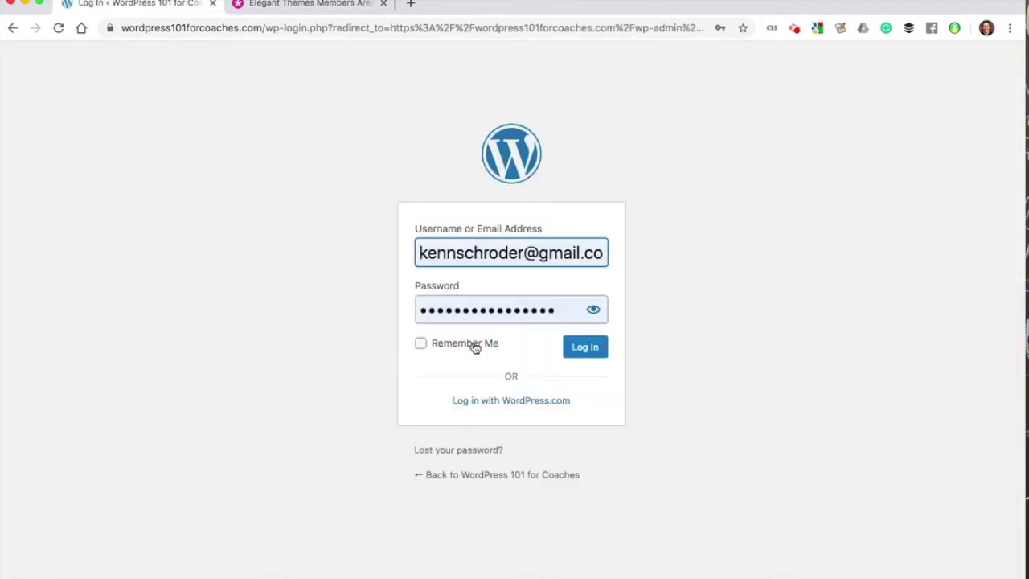
click(466, 245)
click(540, 296)
click(580, 355)
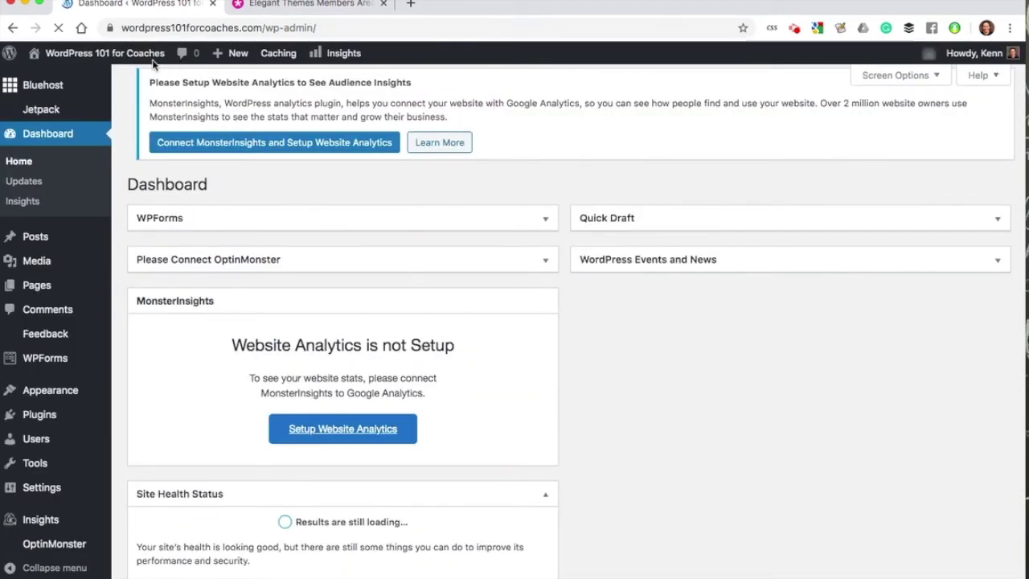
Collapse the Site Health Status box on the dashboard and look over the options for adding new content.
mouse_move(155, 65)
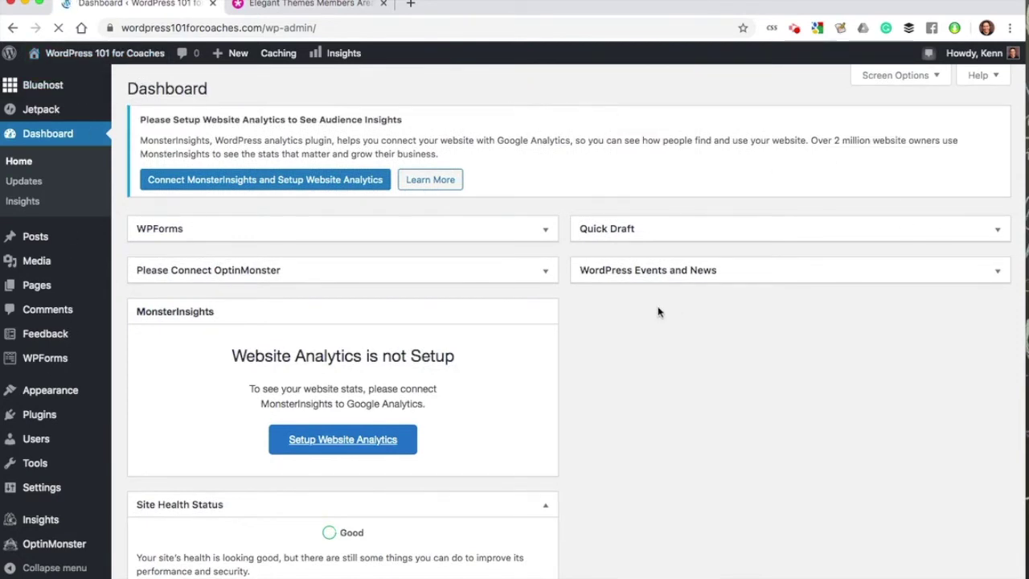
click(545, 505)
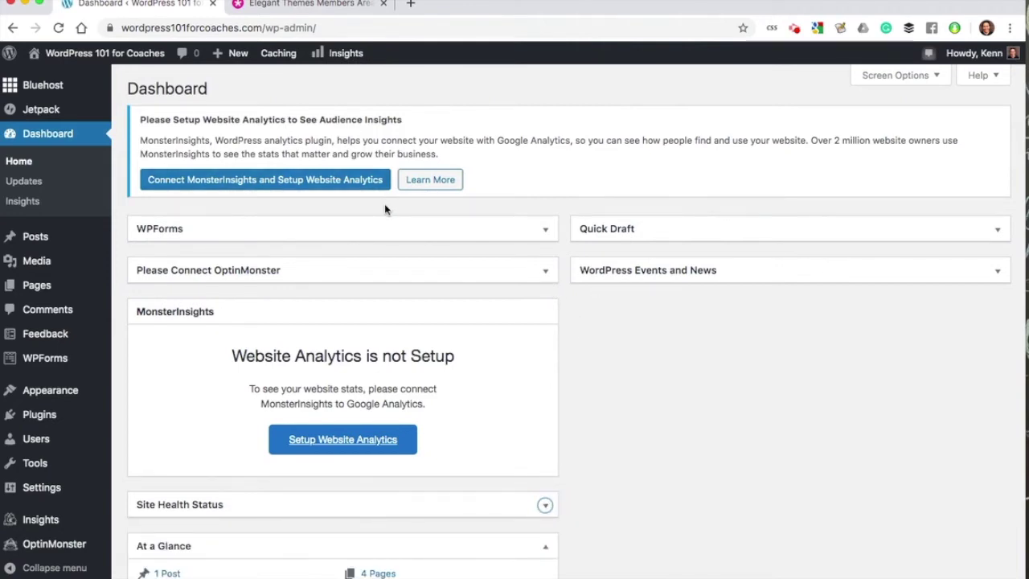
mouse_move(236, 53)
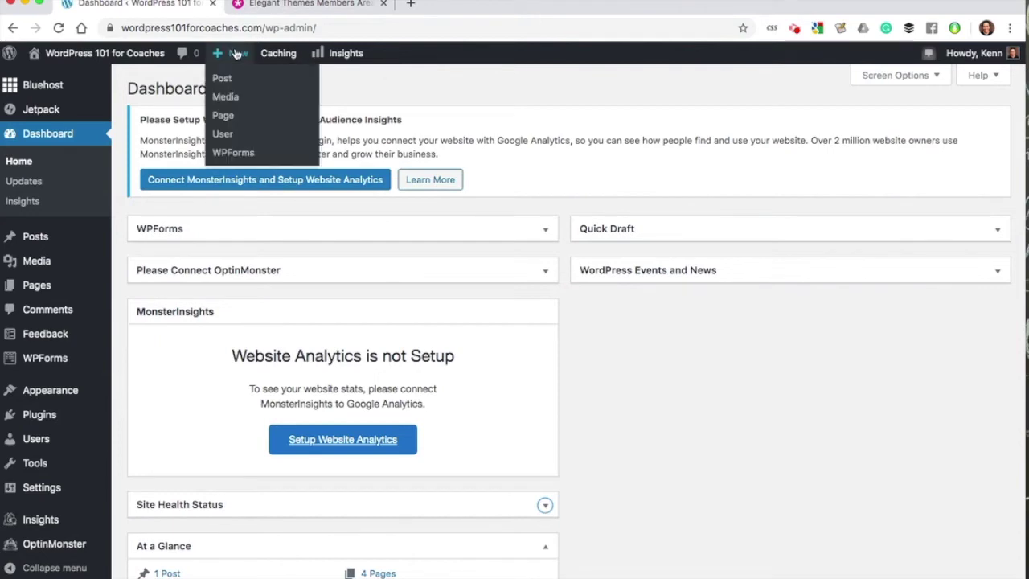
mouse_move(68, 236)
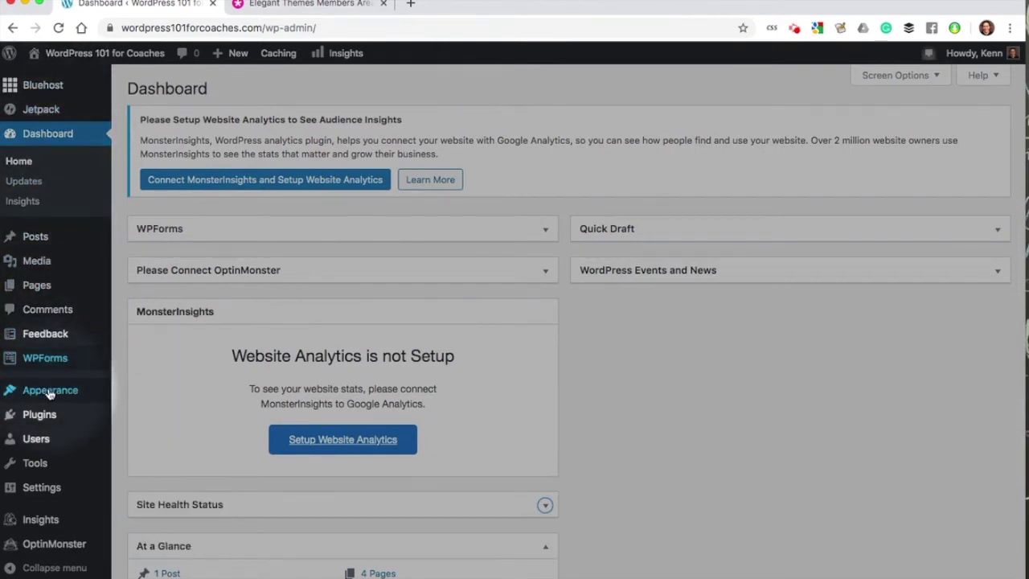
Go to the site's installed themes and start adding a new theme.
mouse_move(50, 393)
click(132, 397)
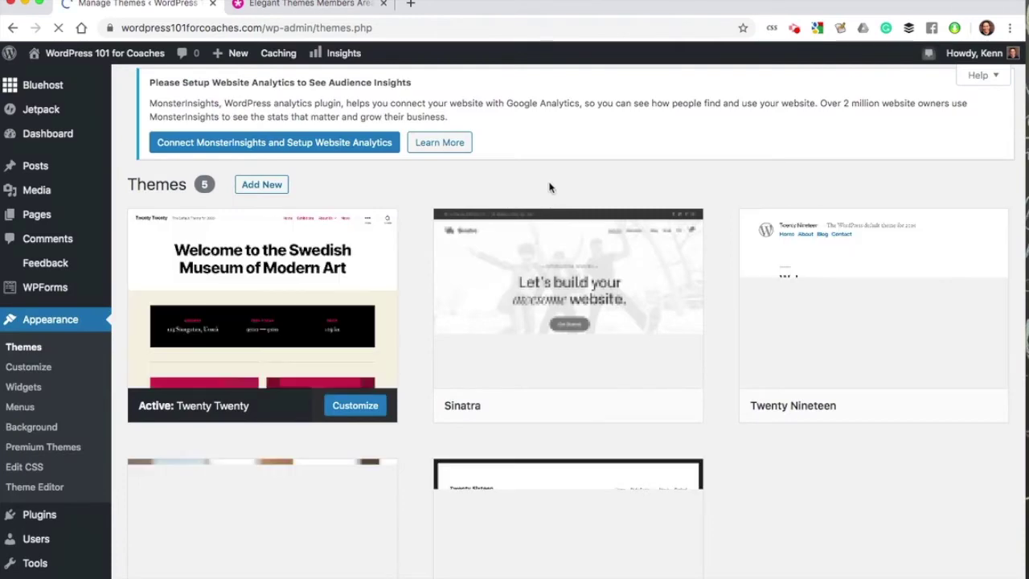
scroll(872, 414, down, 2)
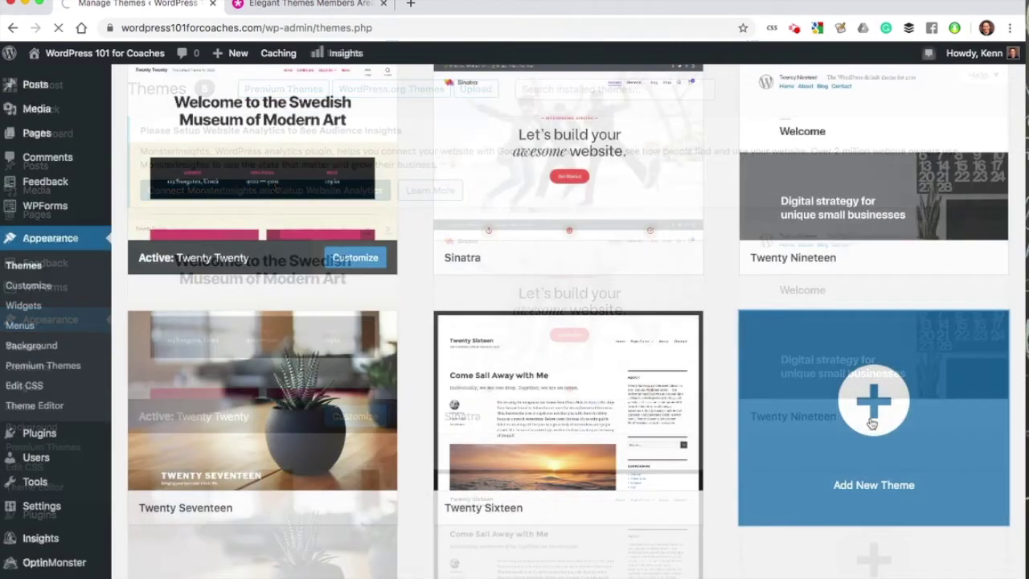
click(872, 424)
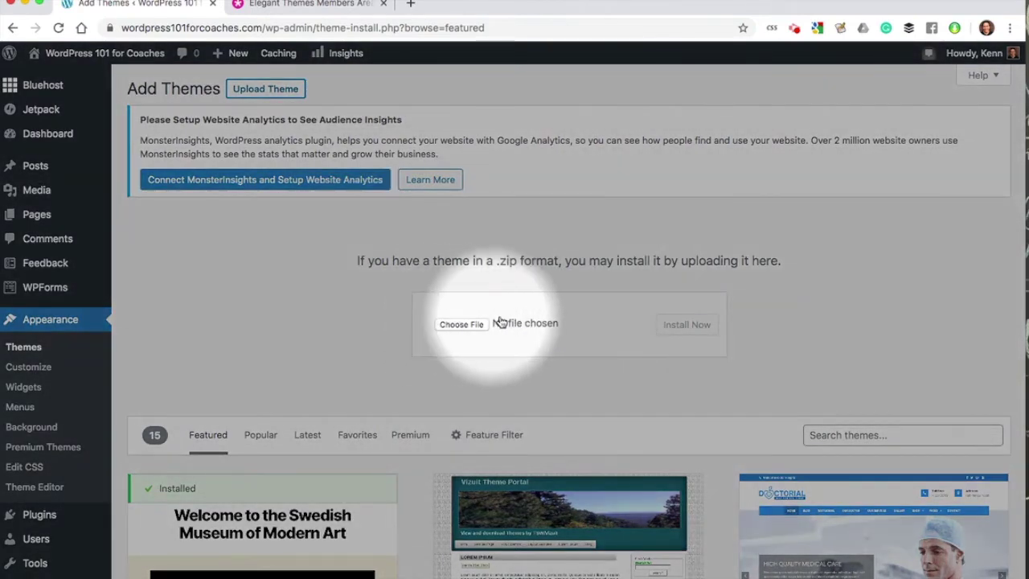
Choose Divi.zip from the Desktop as the theme file to upload and install it.
click(461, 324)
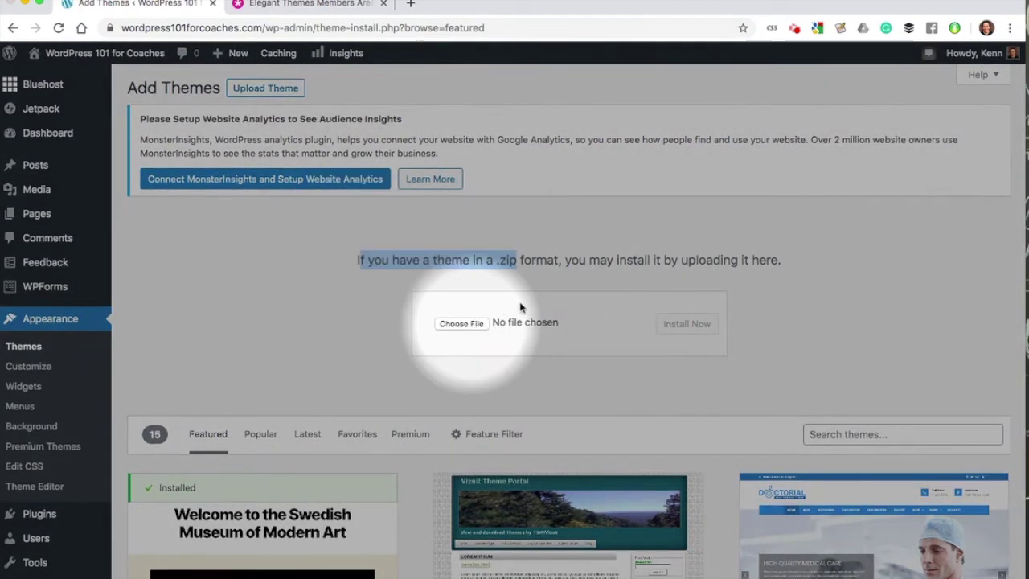
click(482, 230)
click(410, 124)
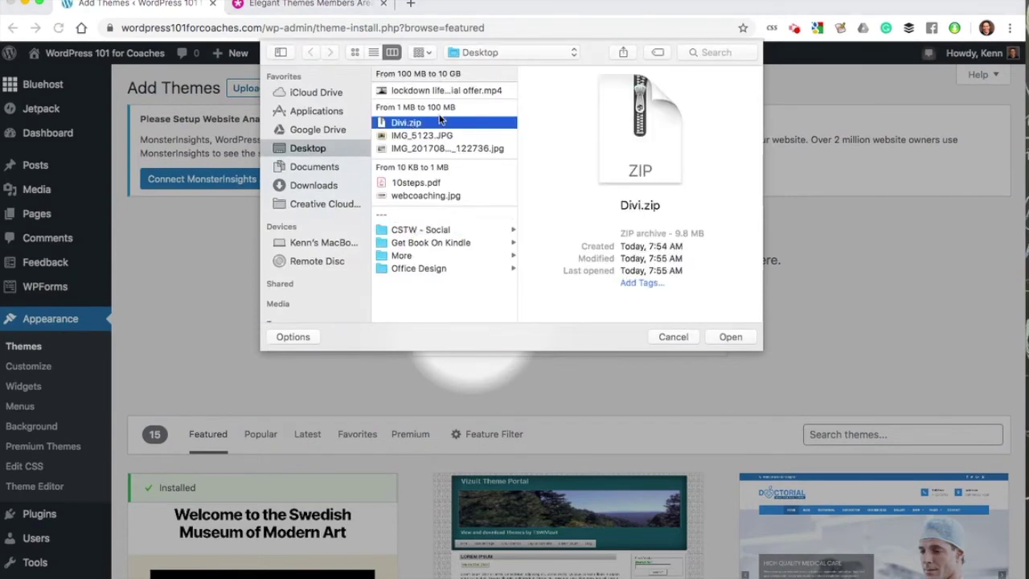
click(431, 243)
click(403, 123)
click(729, 338)
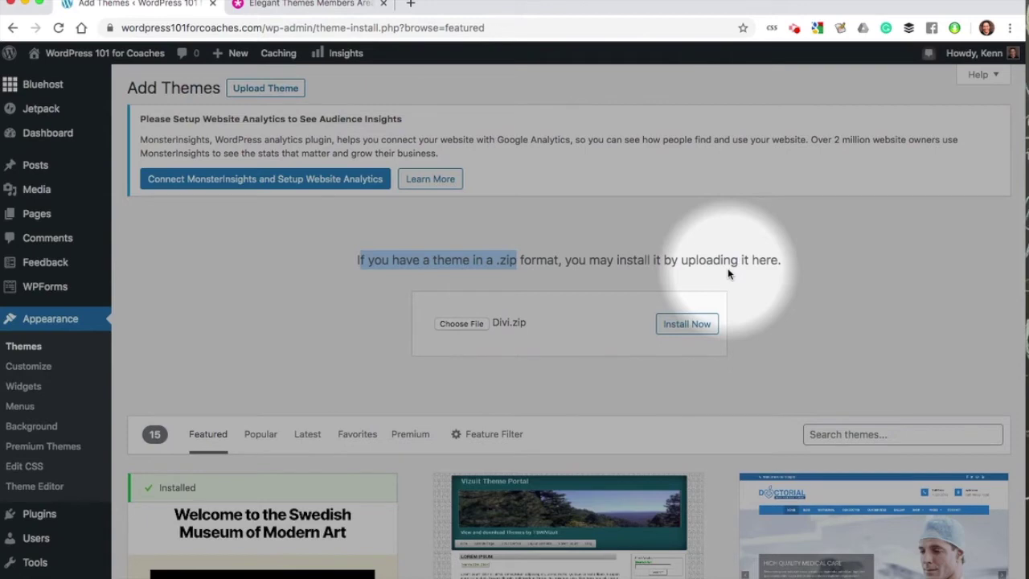
click(697, 325)
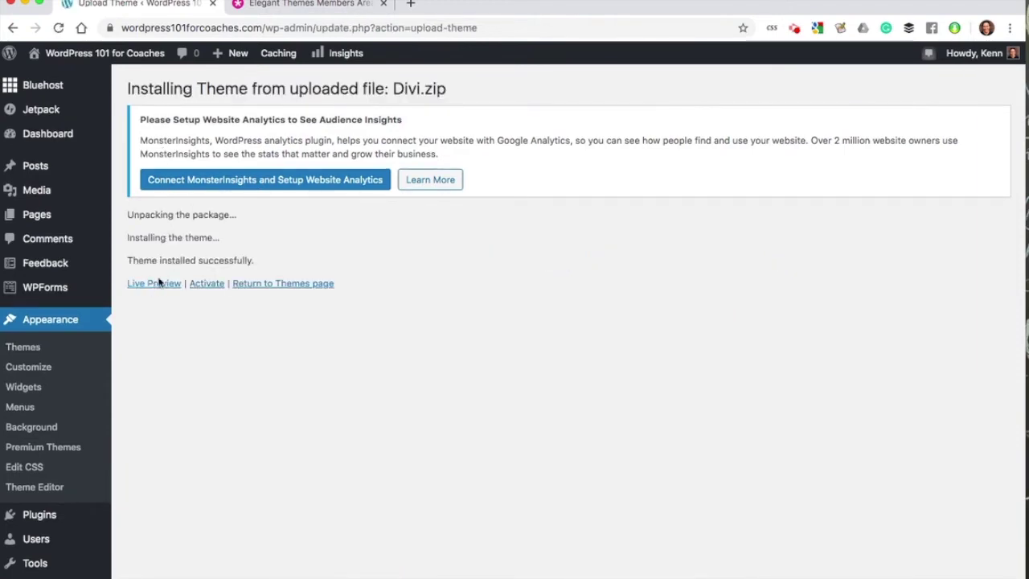
Activate the installed Divi theme and dismiss the activation and Divi welcome notices.
click(206, 286)
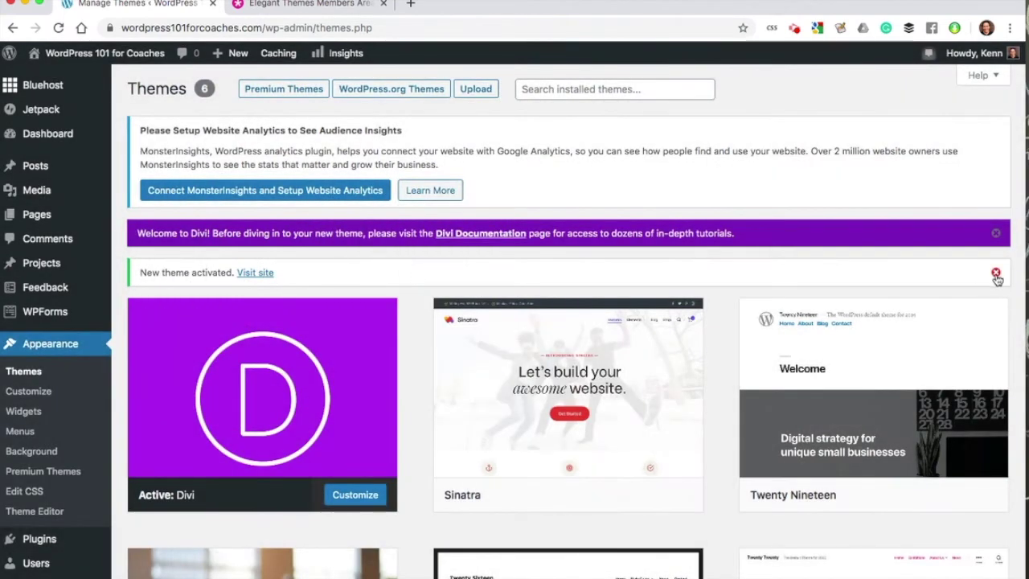
click(996, 273)
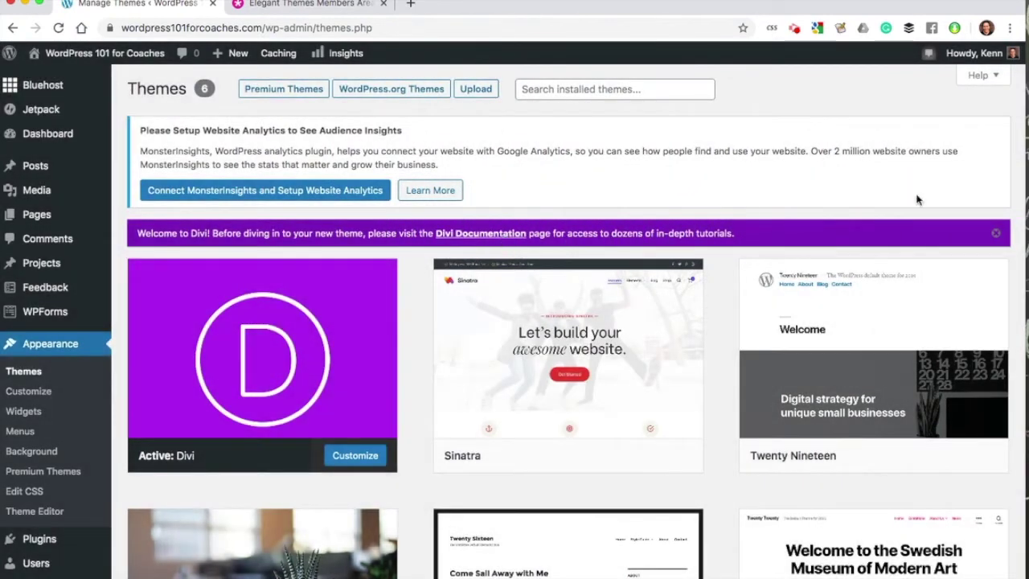
click(996, 236)
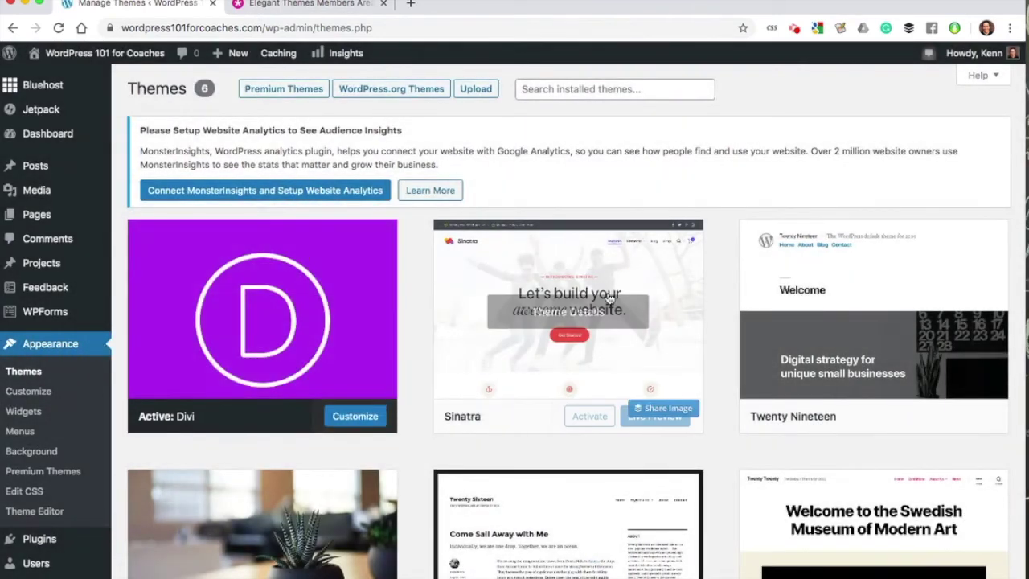
Look through the installed themes and visit the WordPress 101 for Coaches site's front page.
scroll(609, 299, down, 5)
scroll(609, 298, up, 4)
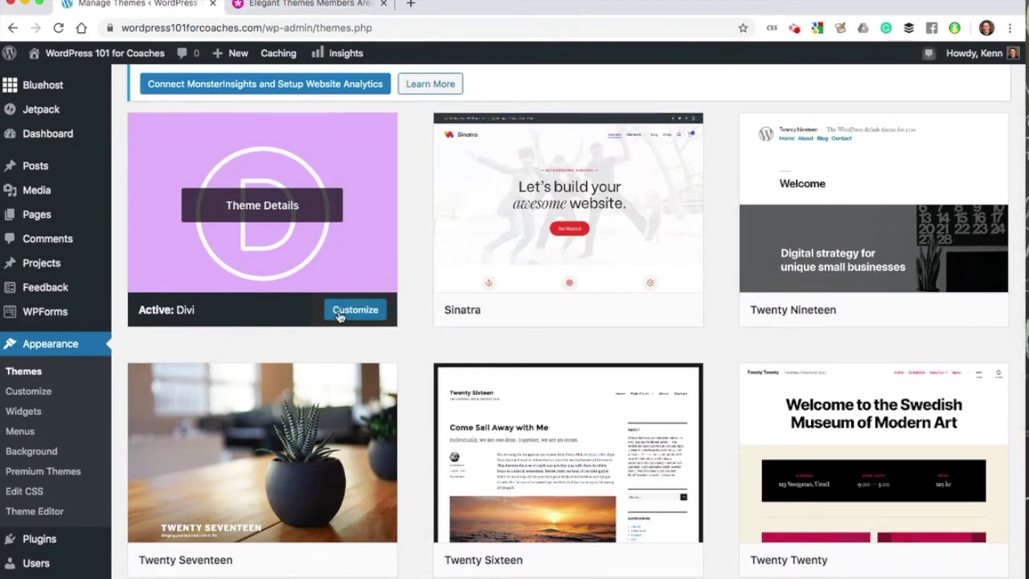
scroll(339, 314, up, 3)
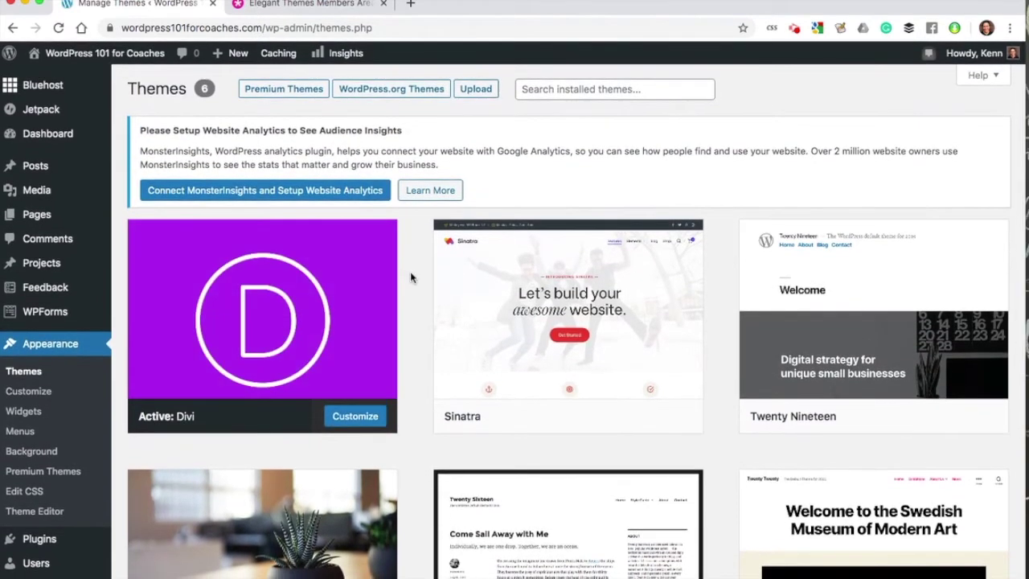
mouse_move(90, 55)
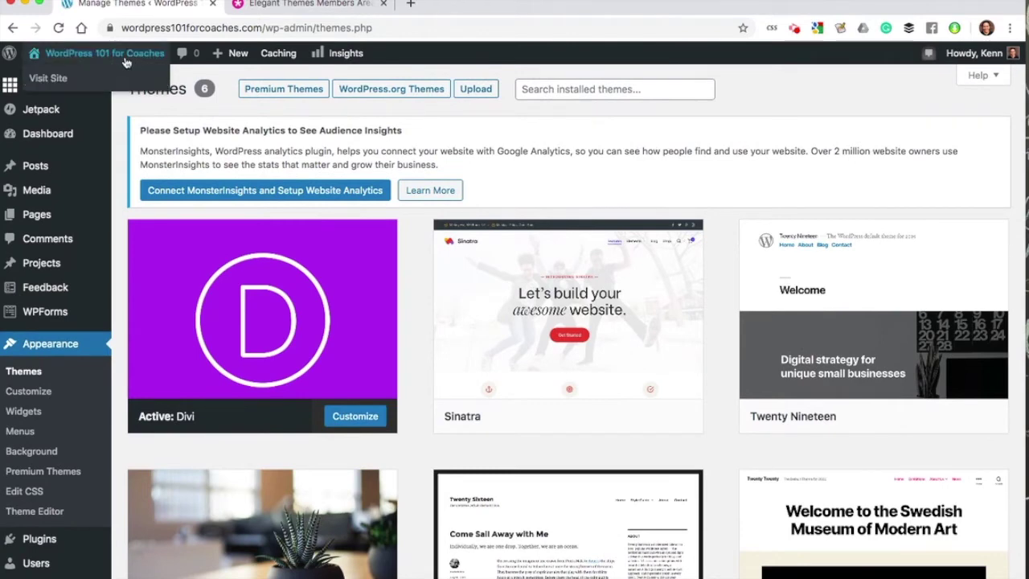
click(83, 55)
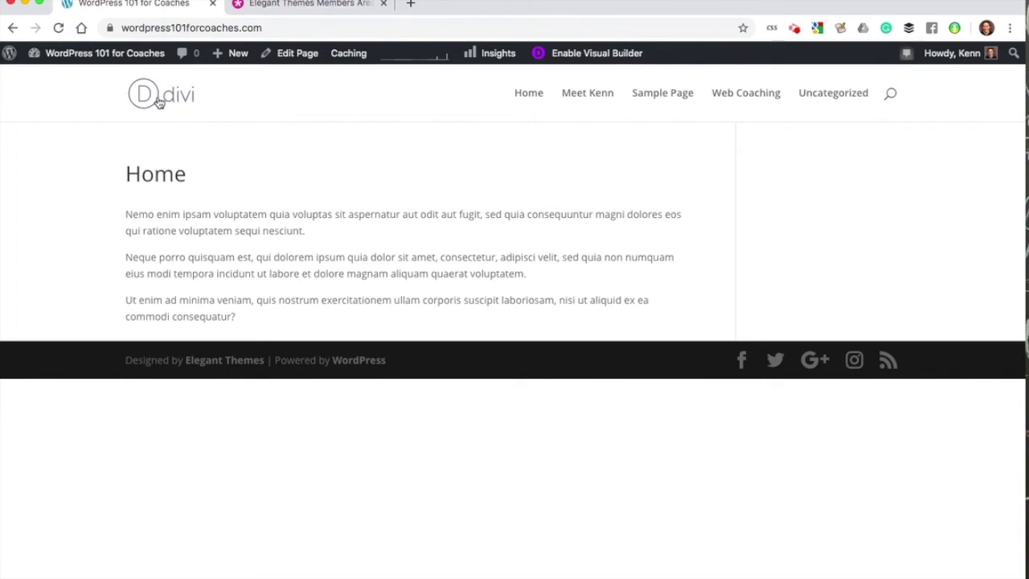
Examine how the Divi theme displays the Home page's heading and paragraphs.
drag(128, 177, 396, 289)
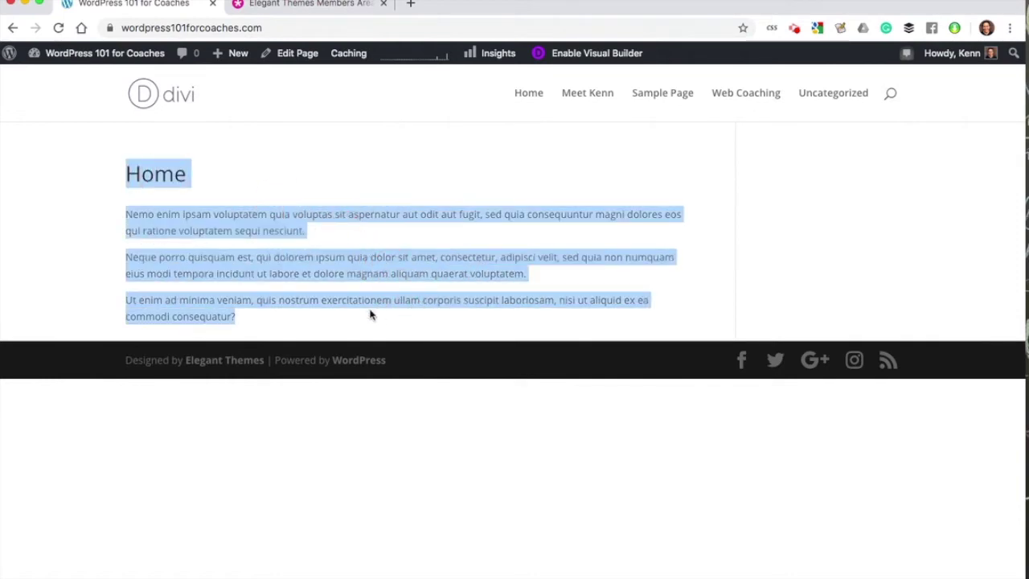
click(304, 319)
drag(250, 316, 120, 214)
click(303, 208)
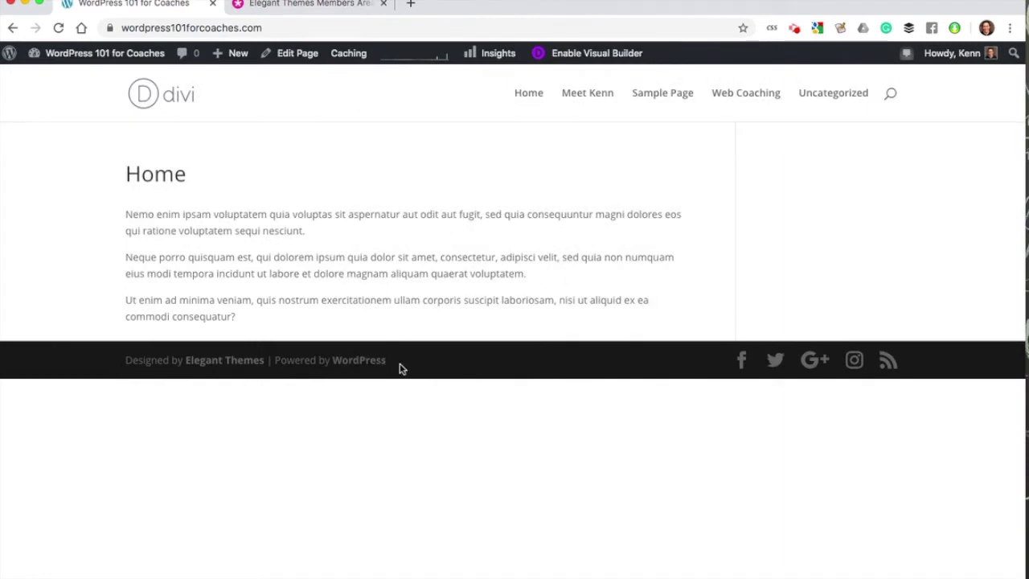
Enable the Visual Builder on the Home page, skip the tour, and start building with the existing content.
mouse_move(468, 574)
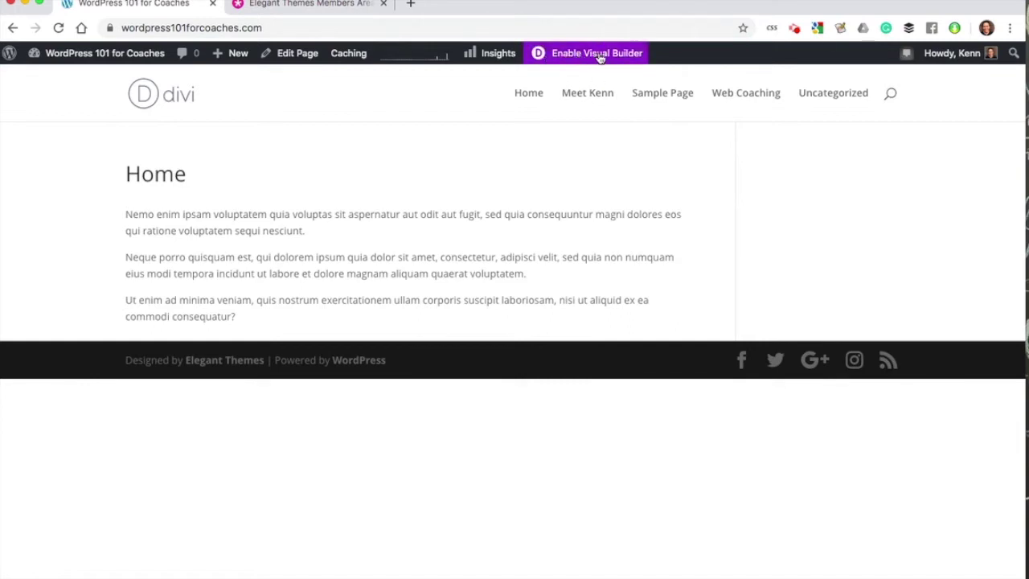
click(600, 58)
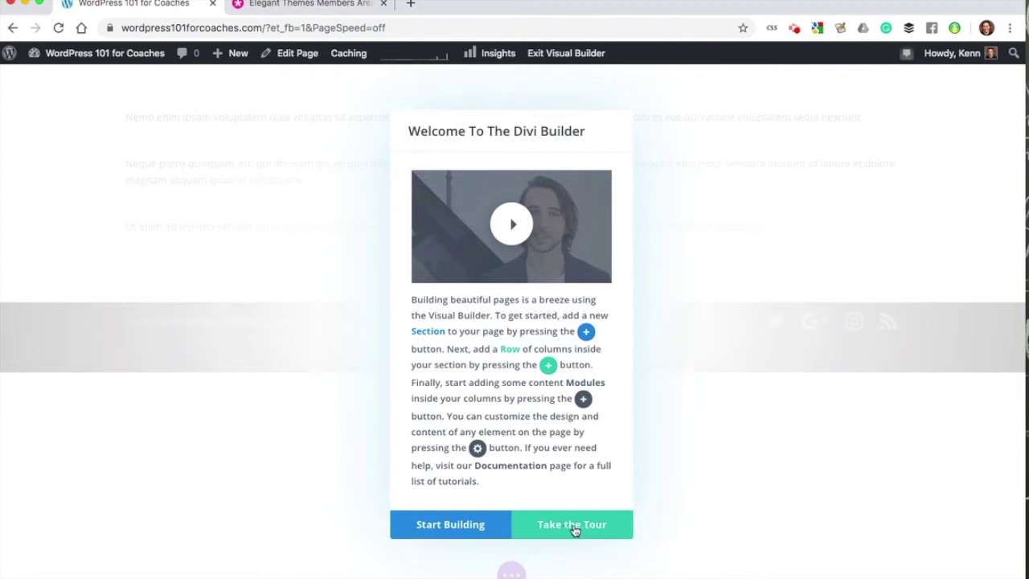
click(464, 529)
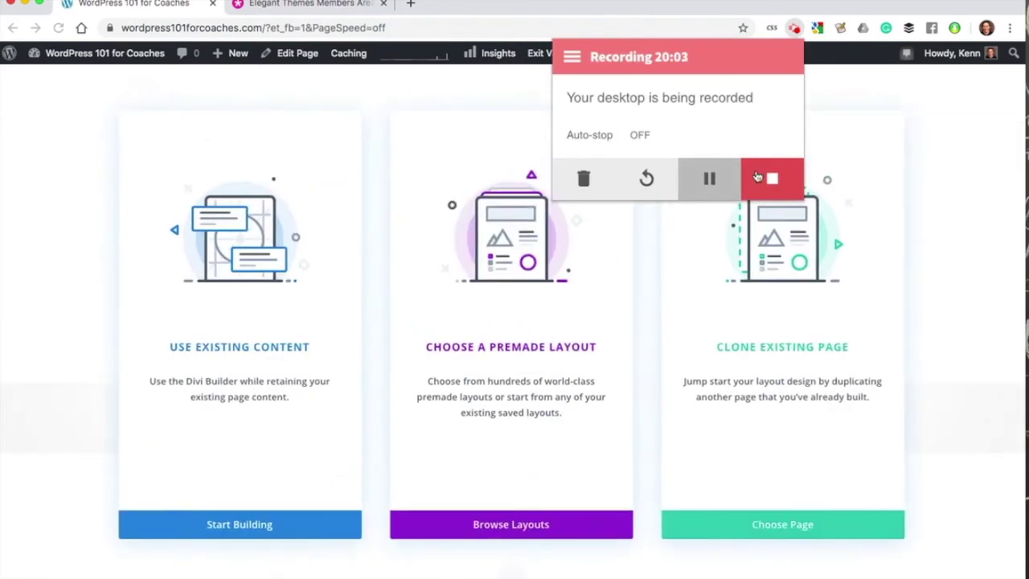
click(834, 98)
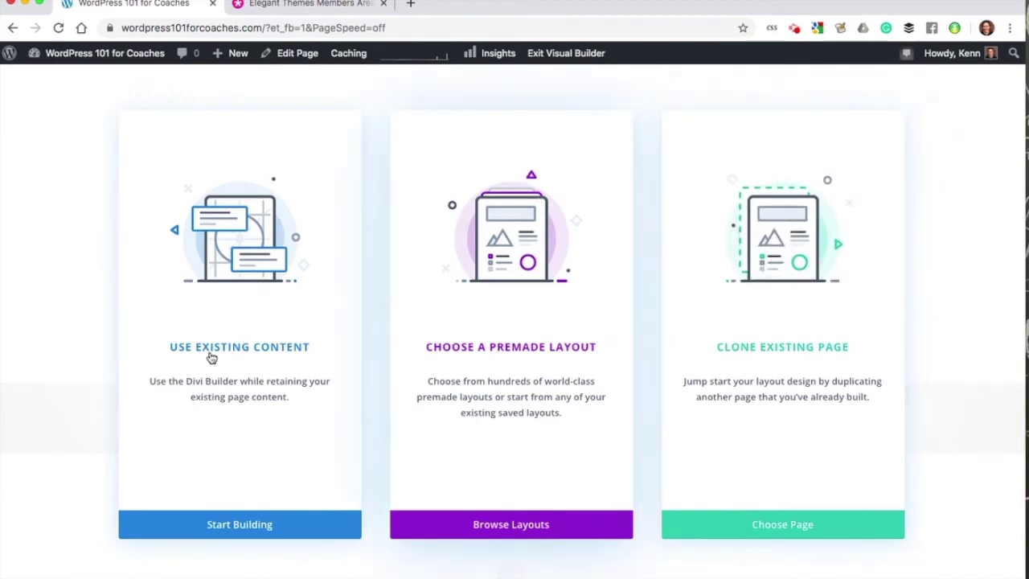
click(222, 525)
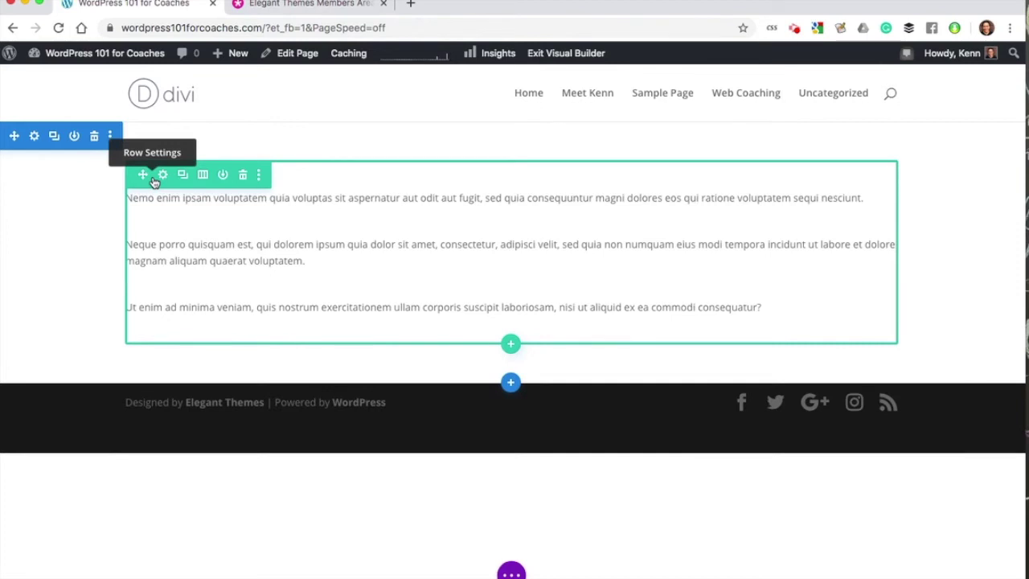
Change the row's layout to two equal columns and insert a Text module in the empty second column.
click(204, 175)
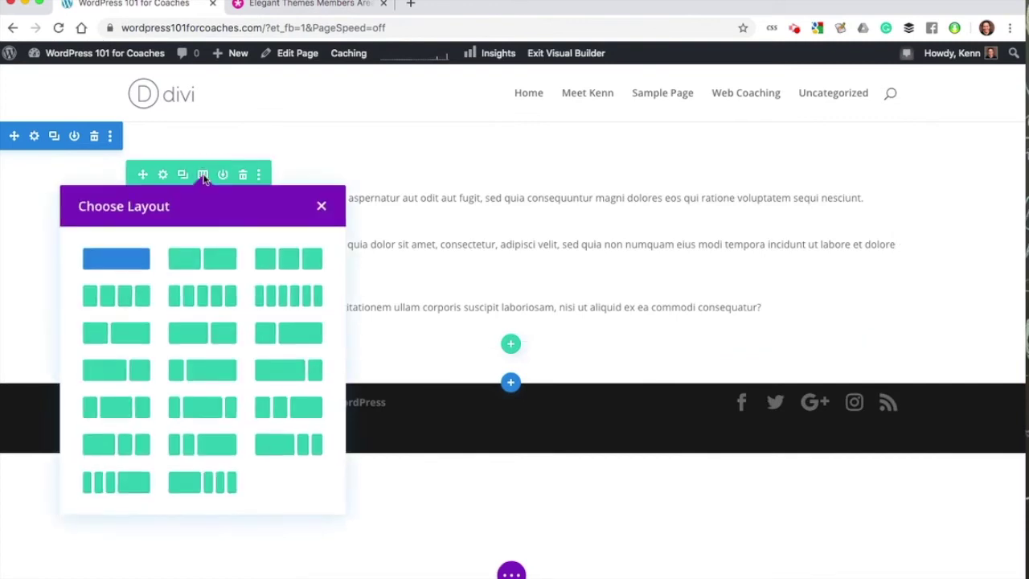
click(207, 267)
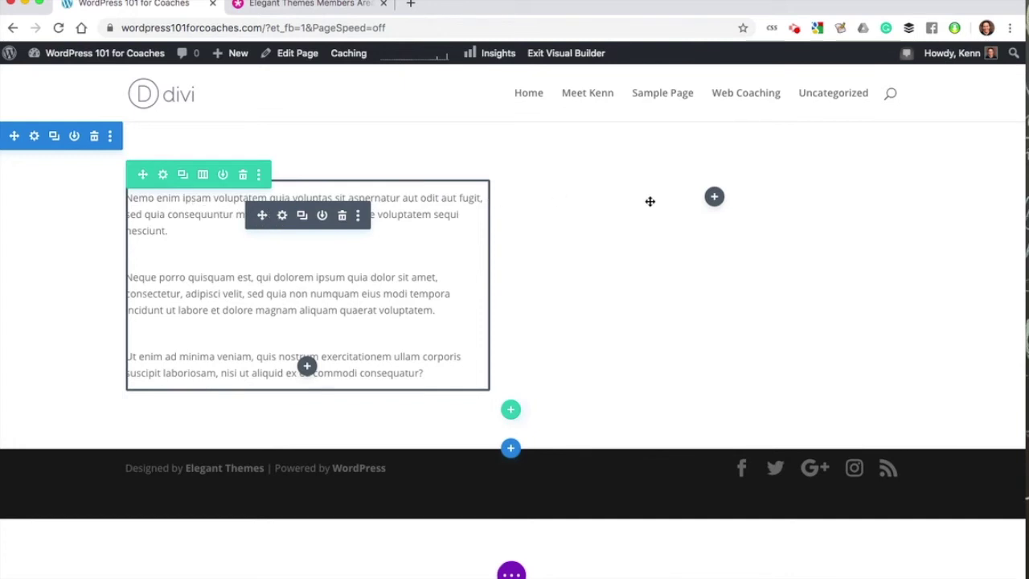
click(715, 198)
text(text)
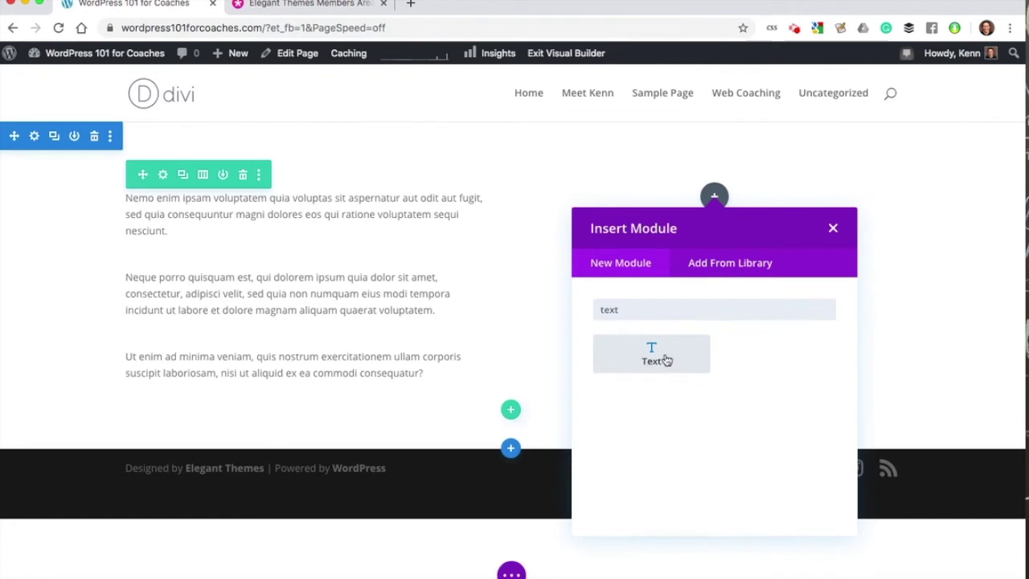
key(BackSpace)
key(BackSpace)
key(BackSpace)
key(BackSpace)
scroll(650, 370, down, 10)
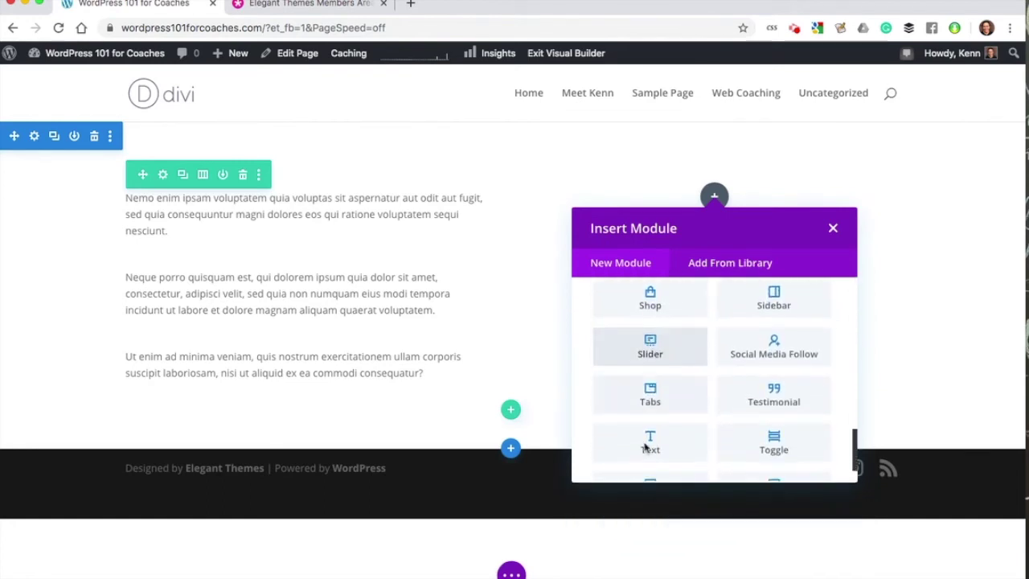
click(643, 455)
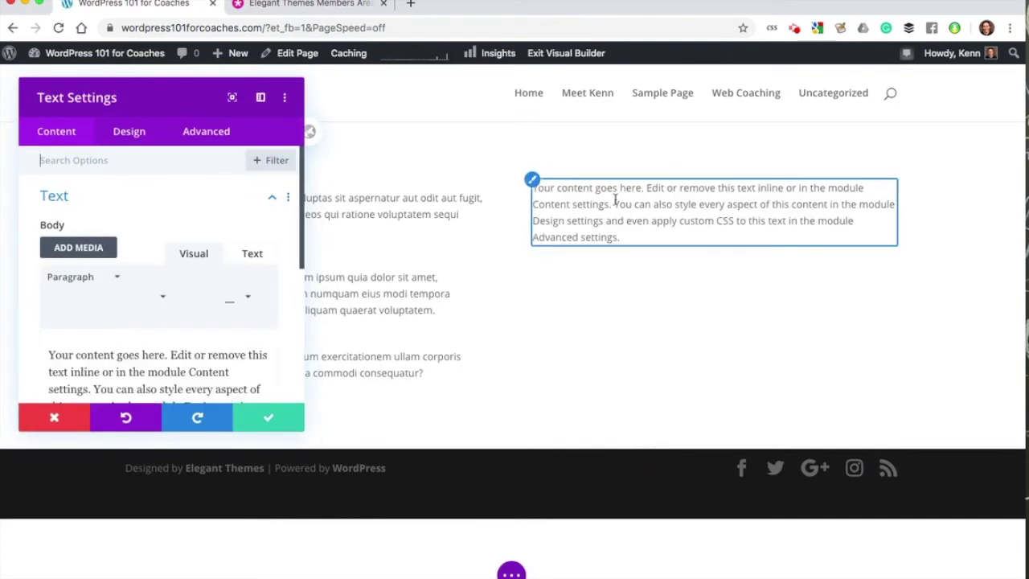
Start a new paragraph after "Content settings." in the new text module and add the lorem ipsum snippet below the placeholder text.
click(616, 205)
key(Return)
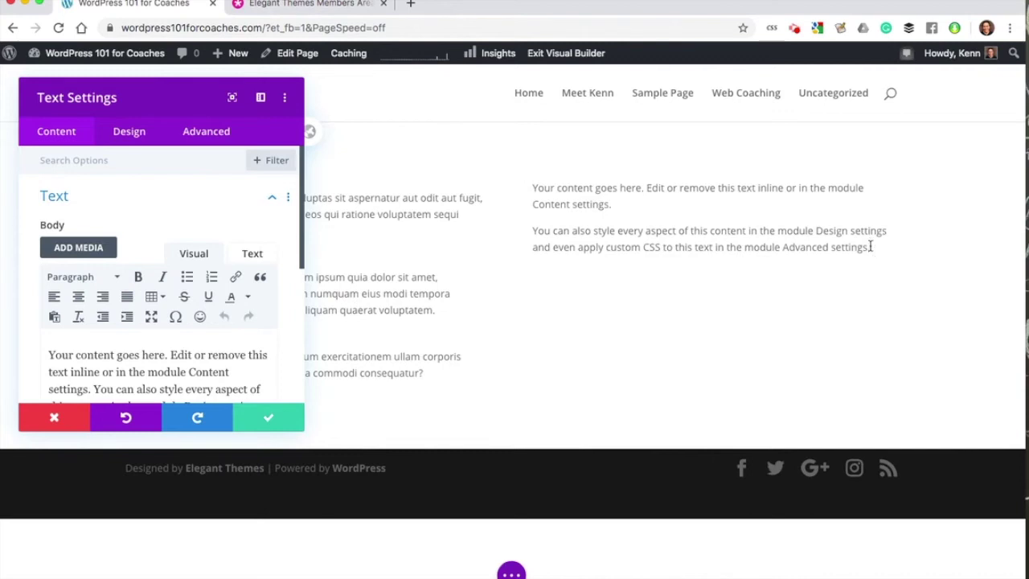
text(n)
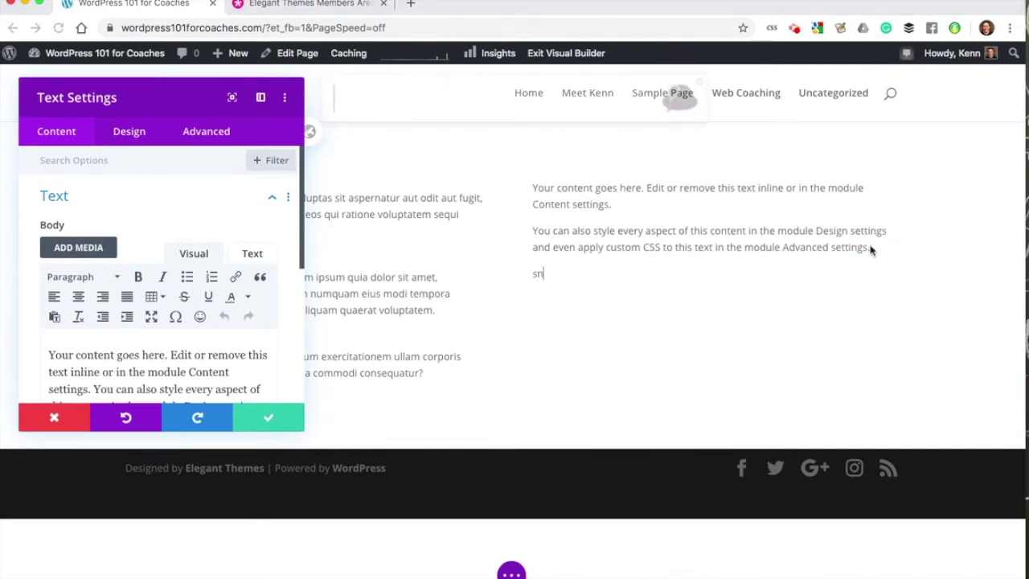
key(alt+space)
text(ip)
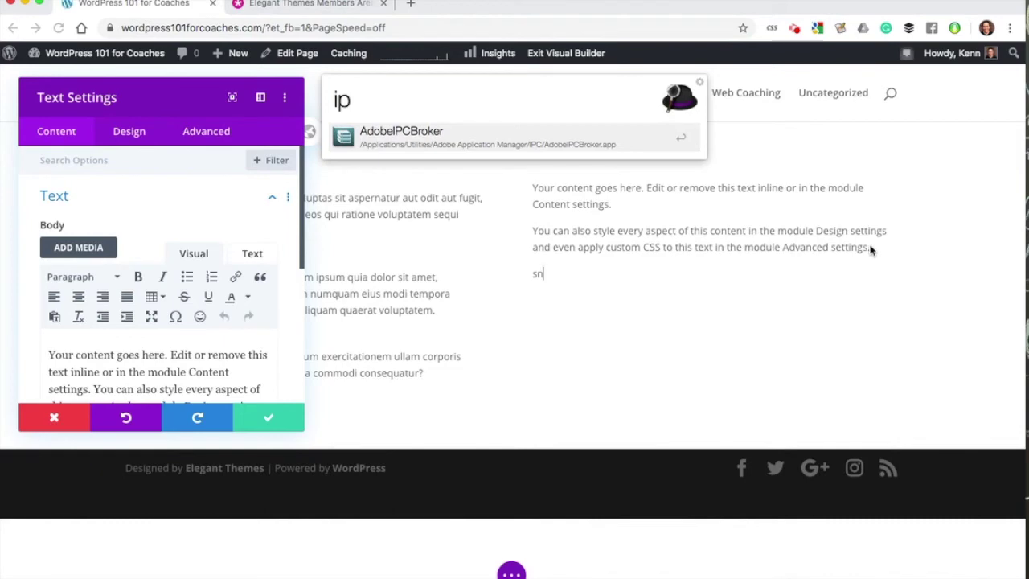
key(BackSpace)
key(BackSpace)
text(snip )
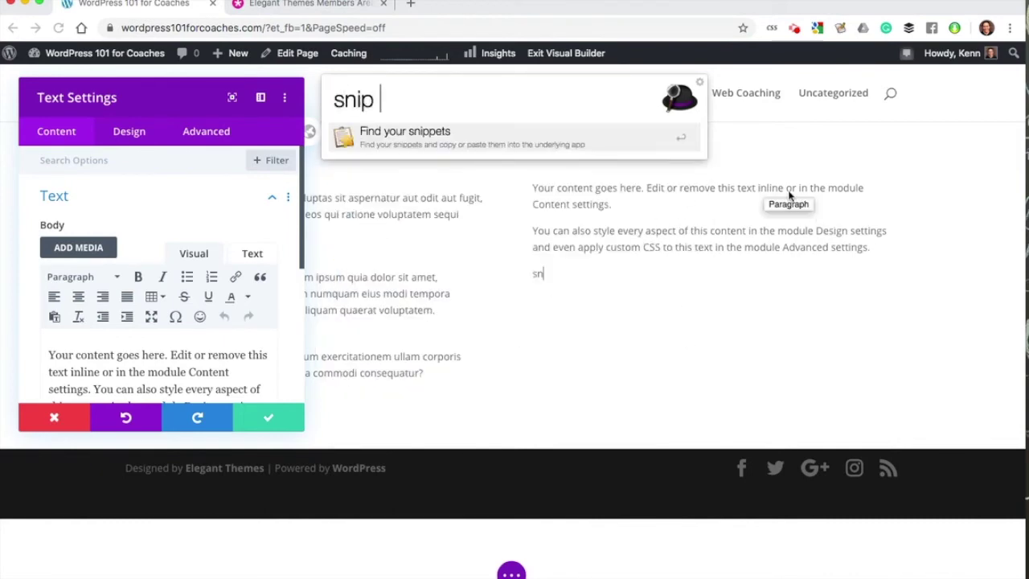
text(lorem)
key(Return)
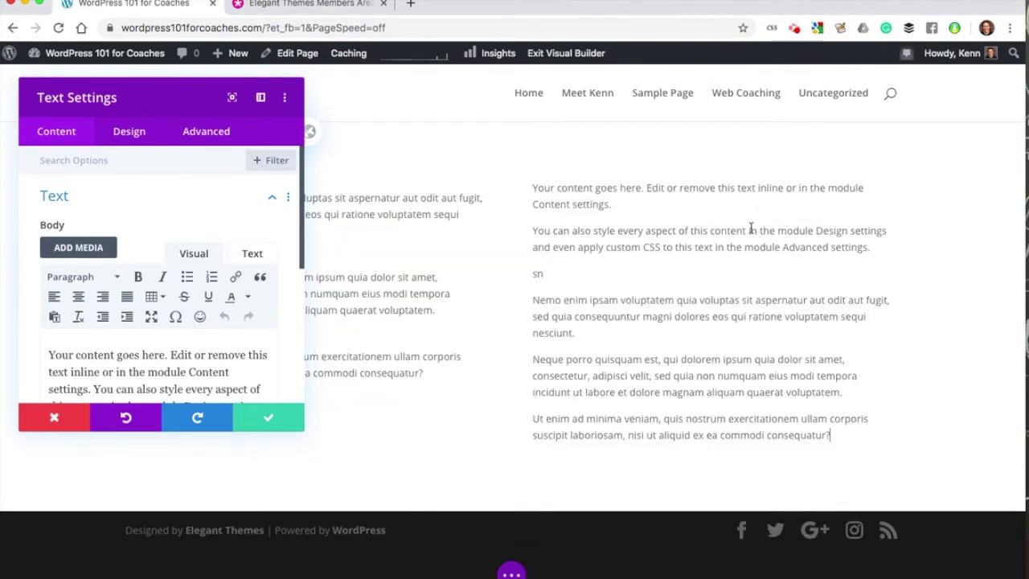
Delete the stray "sn" line and the first lorem ipsum paragraph from the second column's text.
drag(574, 332, 529, 280)
key(BackSpace)
key(BackSpace)
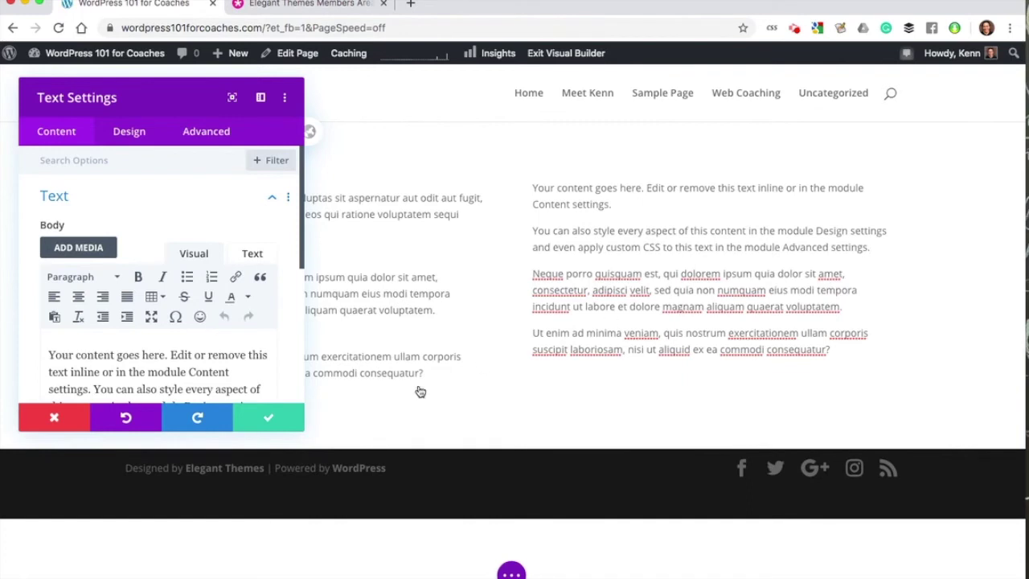
click(356, 416)
Enlarge the Text Settings window and dock it beside the page to view the module's full body text.
drag(170, 92, 195, 68)
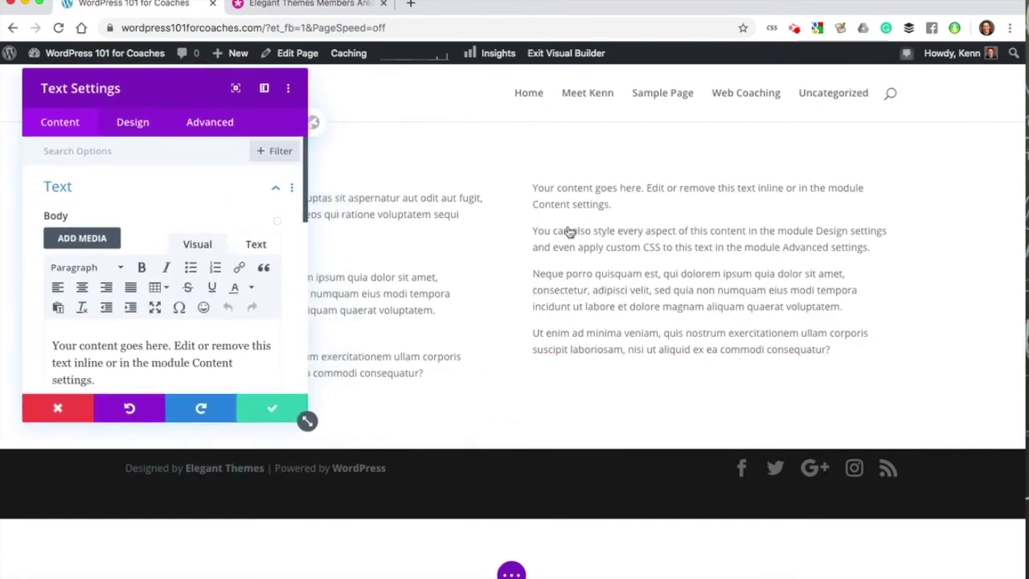
drag(307, 422, 324, 575)
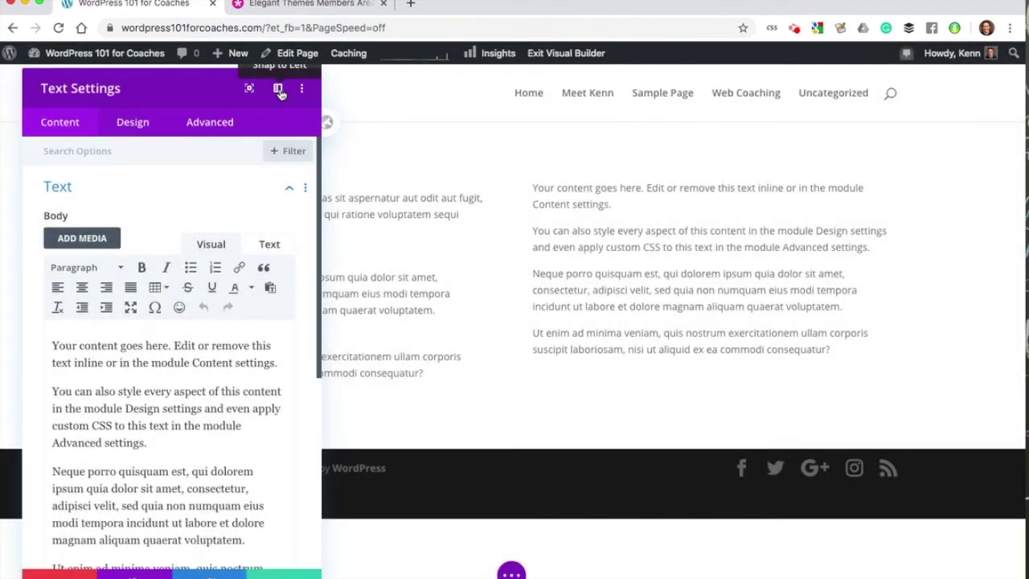
drag(201, 89, 215, 69)
click(297, 85)
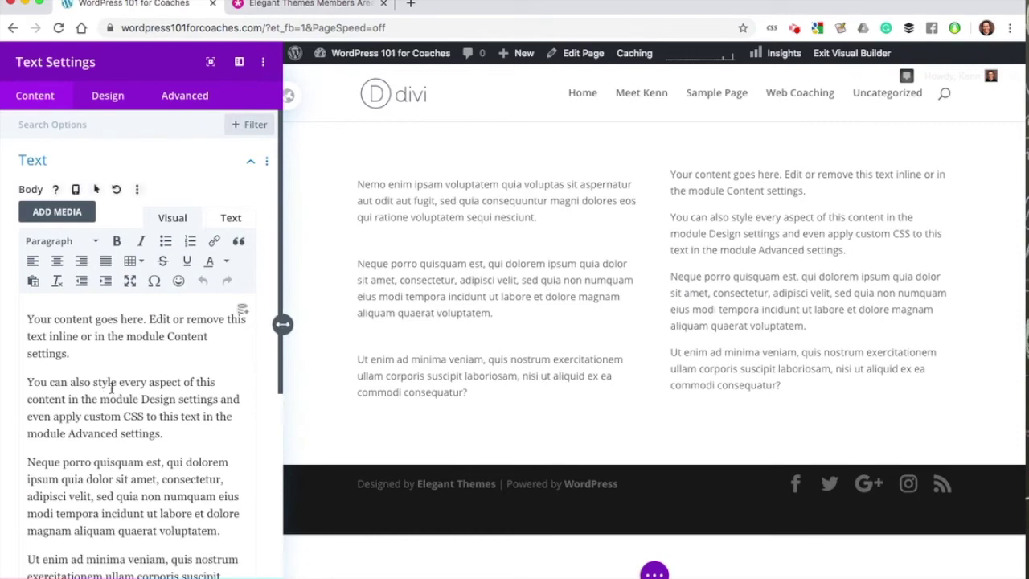
scroll(155, 433, down, 4)
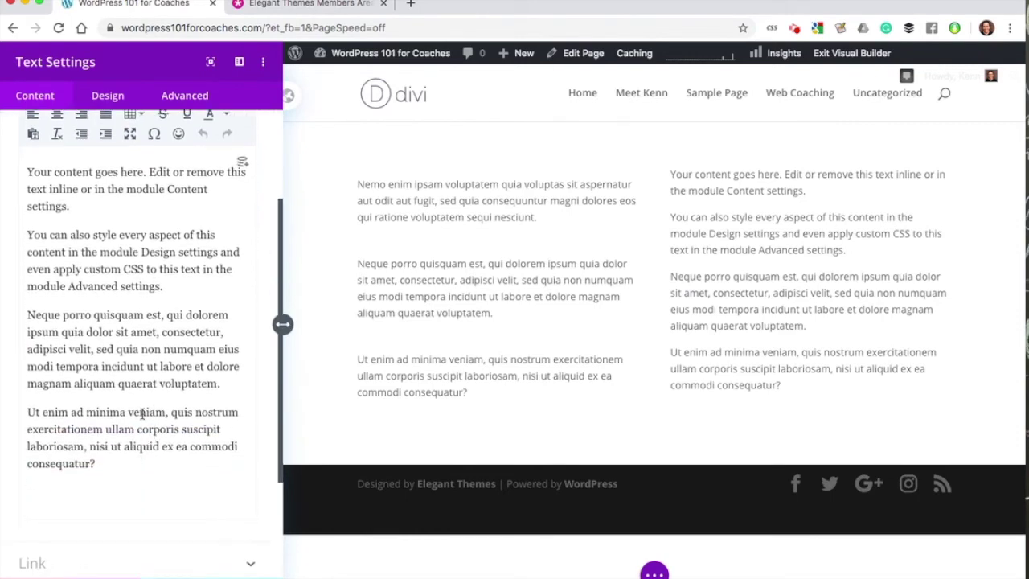
scroll(141, 414, up, 4)
Make the text module's first paragraph bold and save the module settings.
click(87, 354)
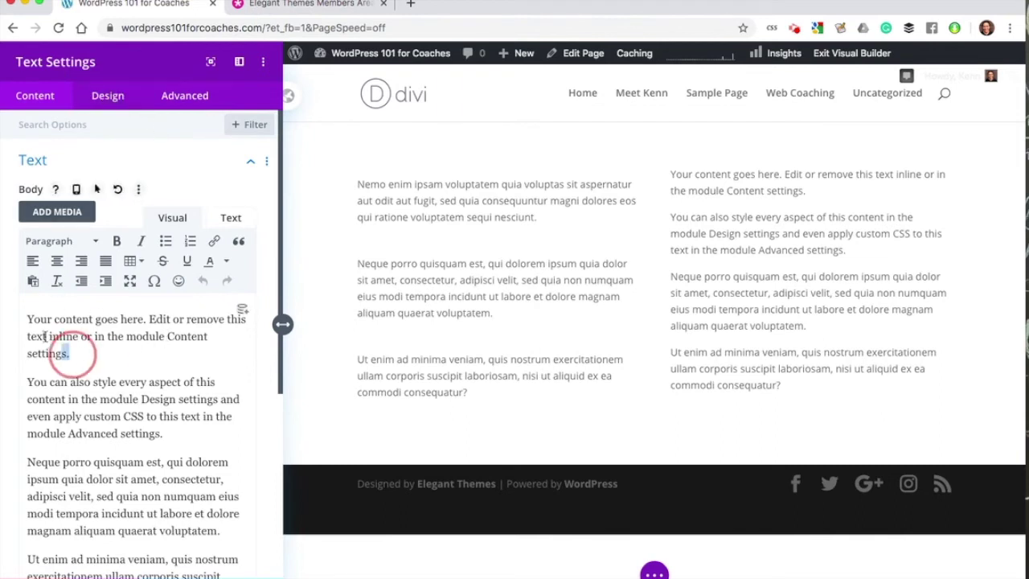
drag(69, 353, 21, 318)
key(super+b)
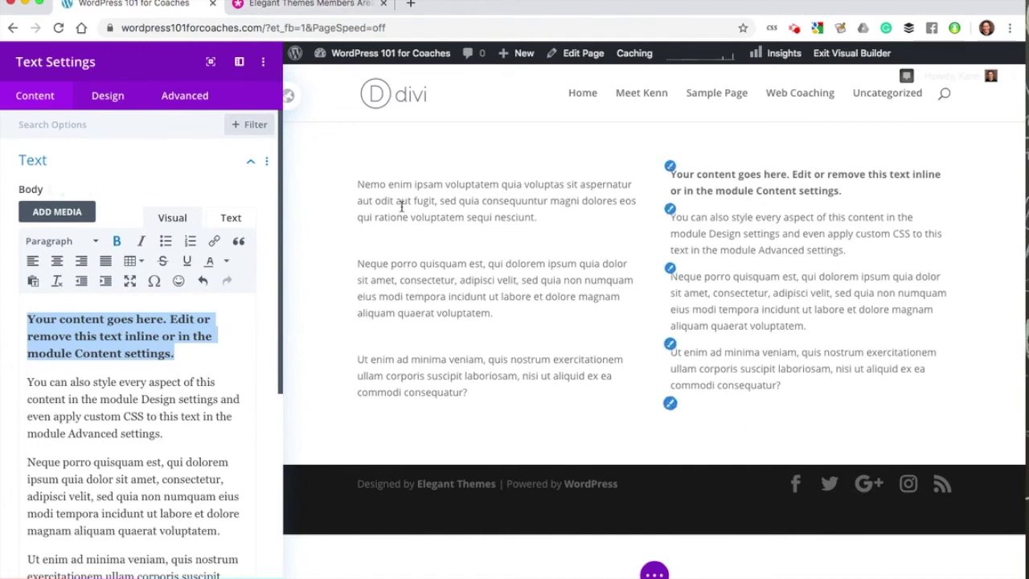
click(247, 578)
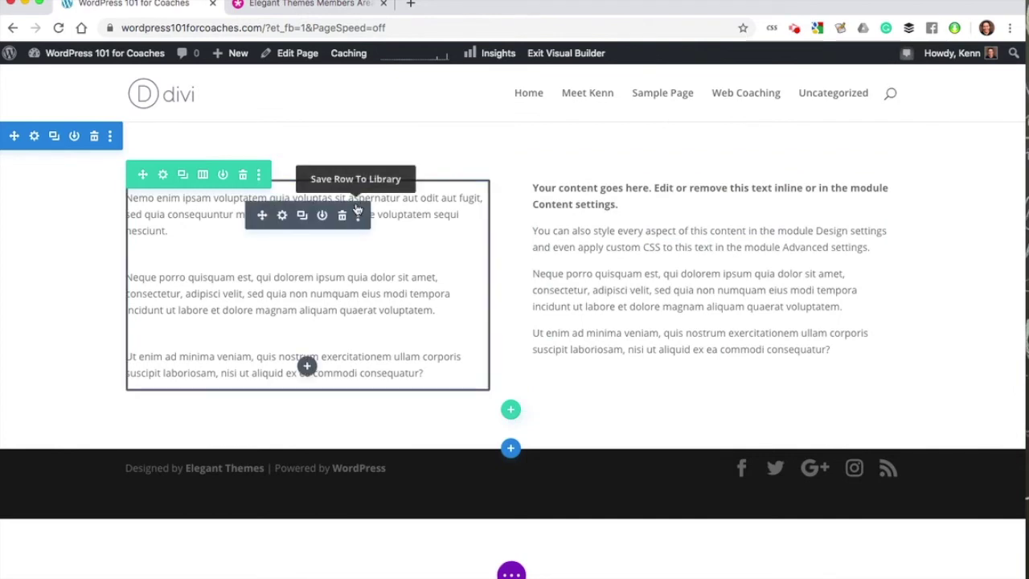
Try the row in three equal columns, and settle on a layout of one-third and two-thirds columns.
click(204, 175)
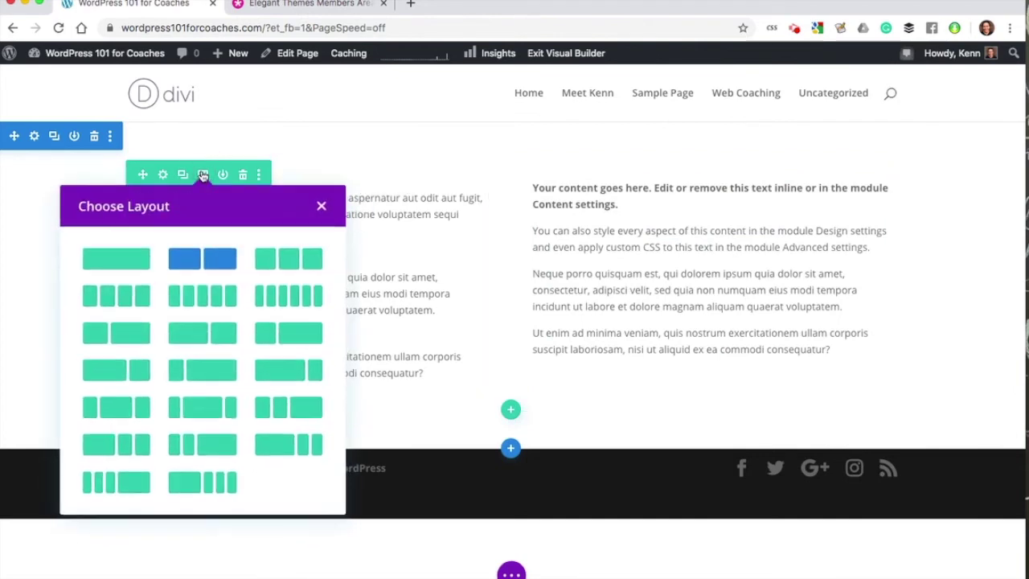
click(281, 259)
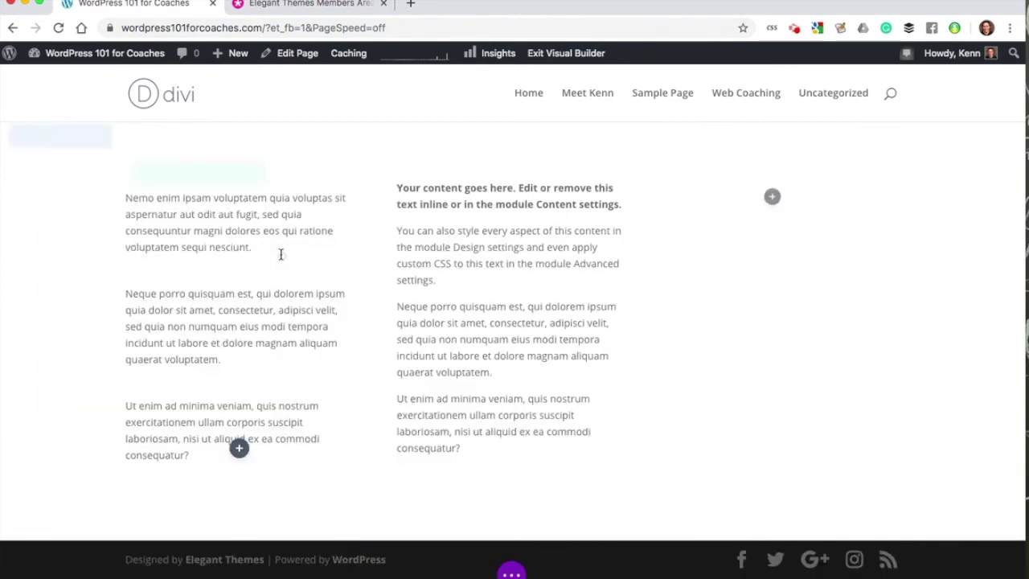
click(203, 175)
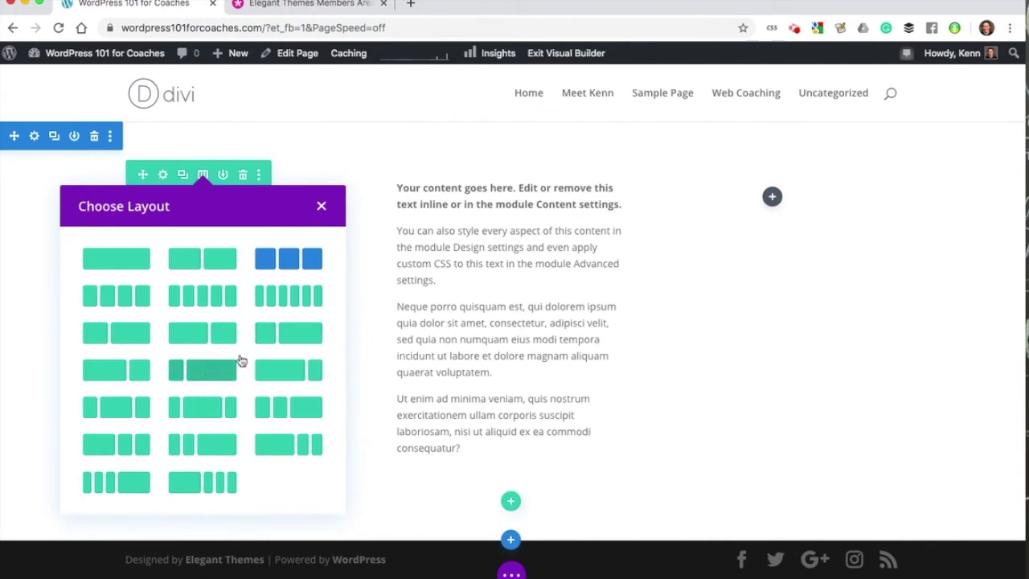
click(272, 334)
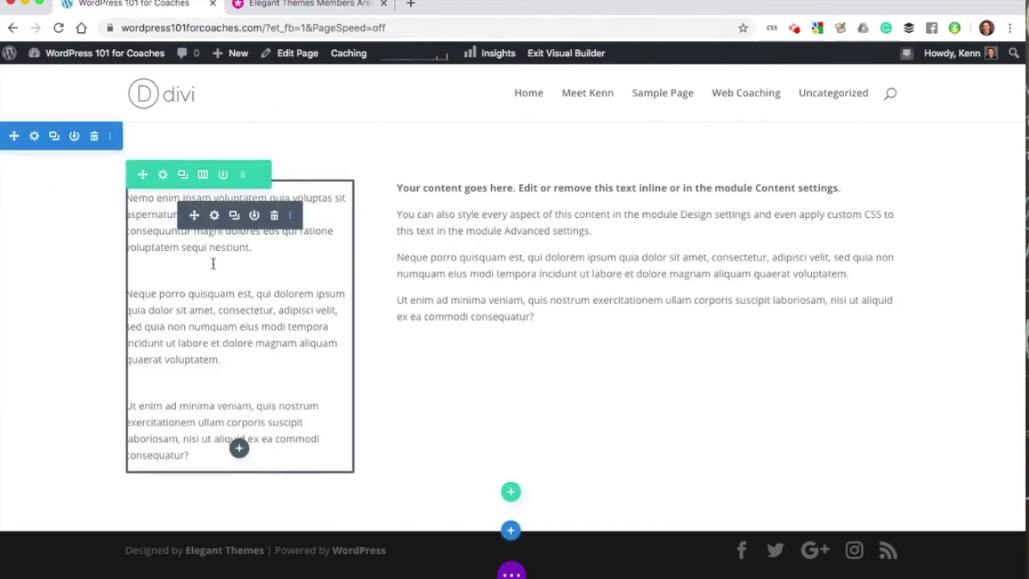
Replace the text module in the narrow one-third column with a new Image module.
mouse_move(619, 232)
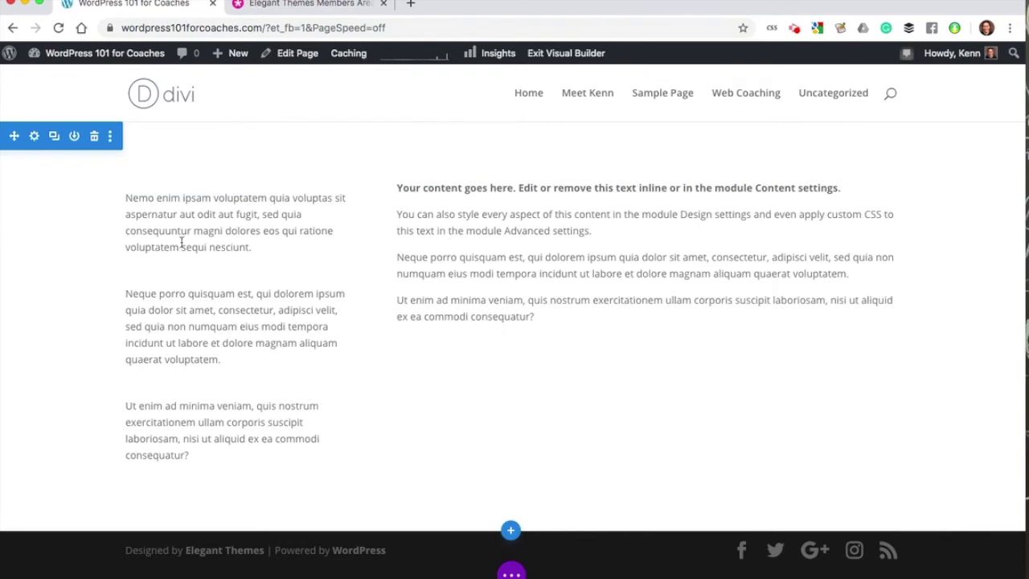
mouse_move(152, 292)
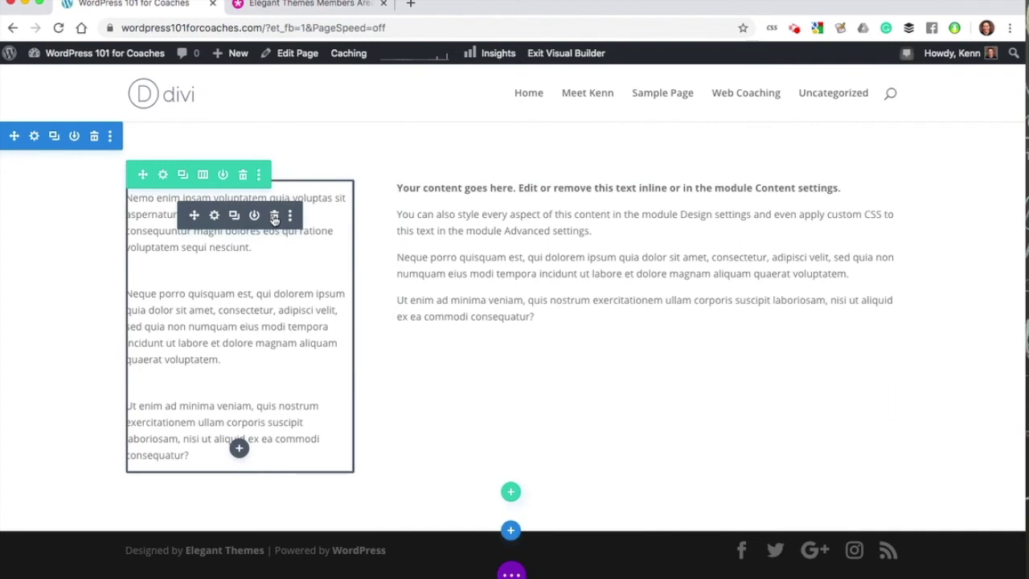
click(274, 216)
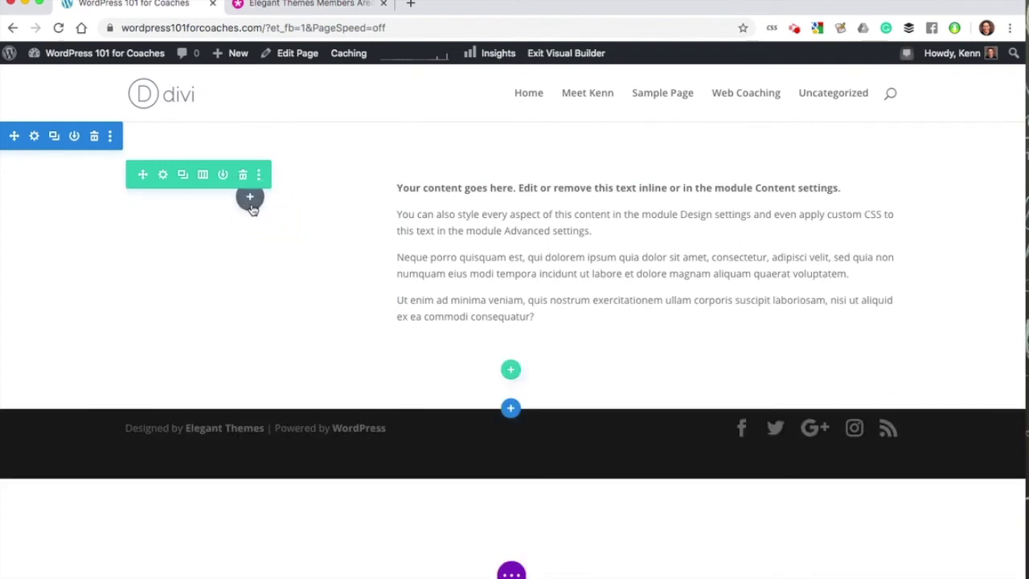
click(250, 199)
click(175, 309)
text(image)
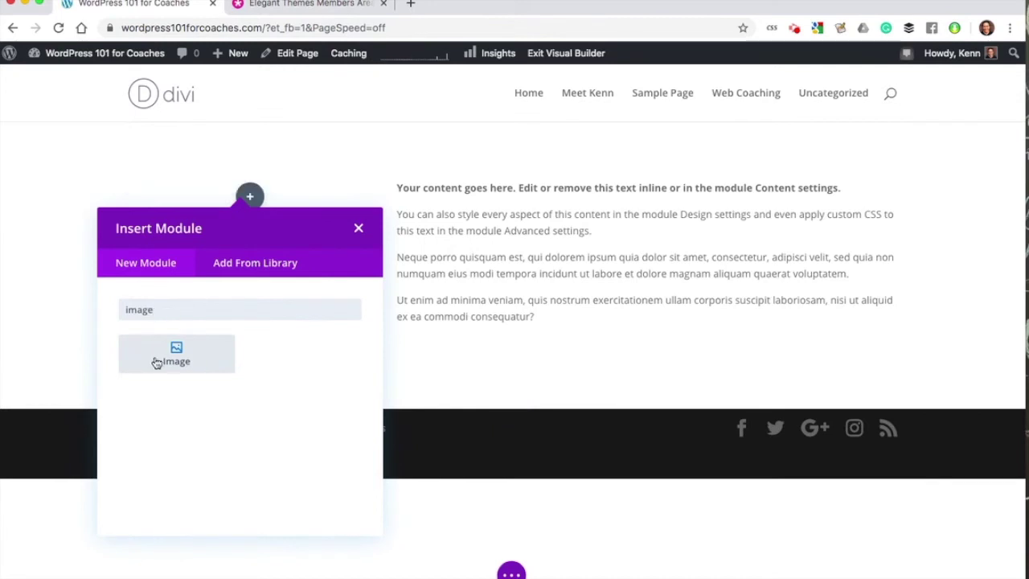
click(157, 363)
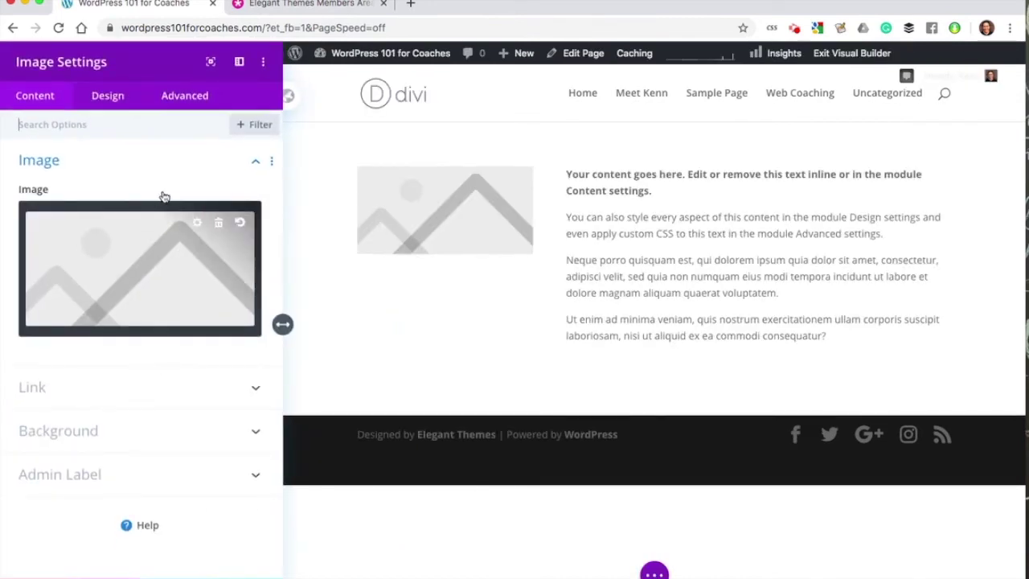
Upload bb.jpg from the CSTW - Social folder on the Desktop and use it as the Image module's picture.
click(139, 287)
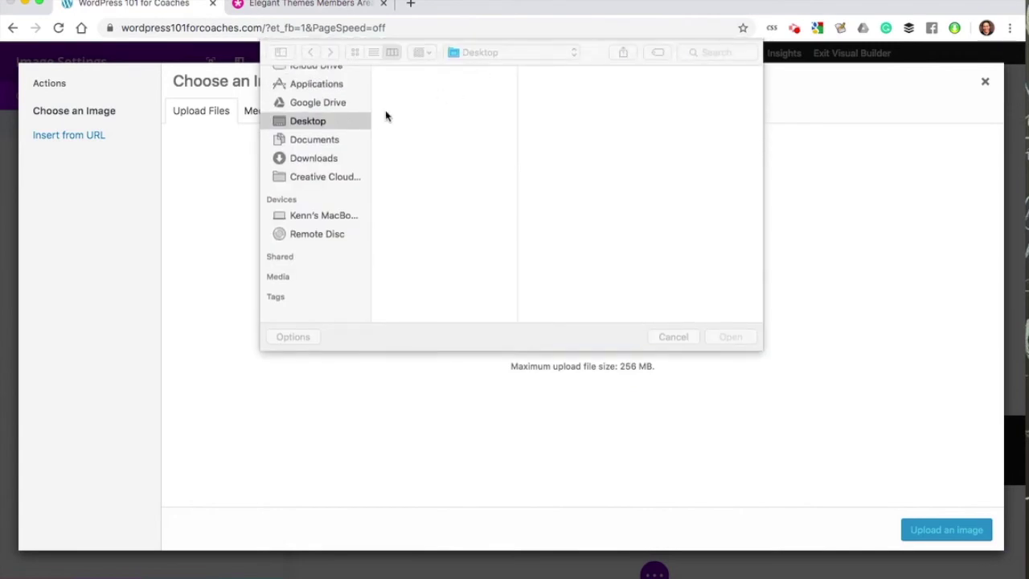
click(336, 131)
click(333, 148)
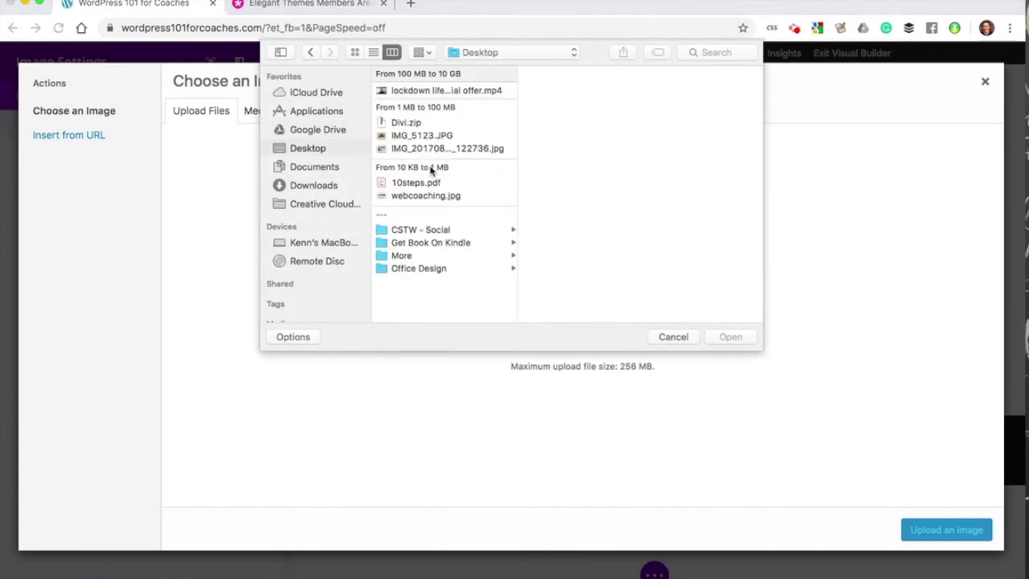
click(426, 231)
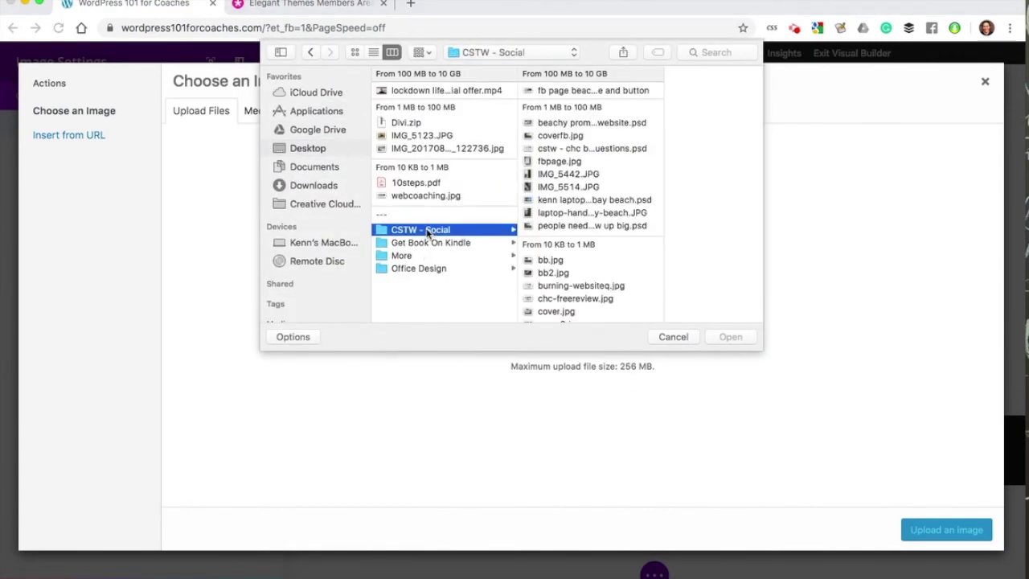
click(571, 122)
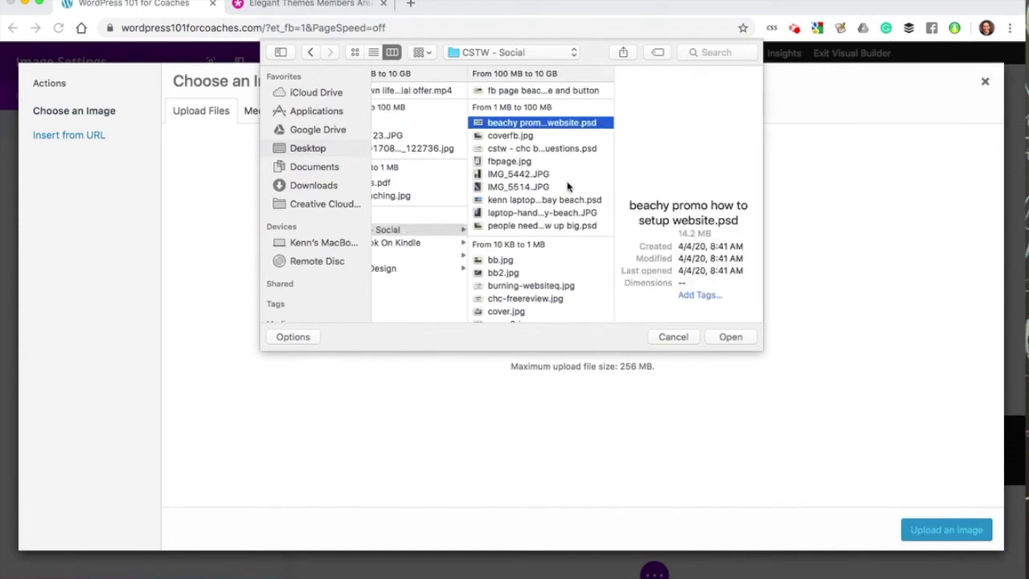
click(500, 259)
shift+click(515, 271)
key(Up)
key(Down)
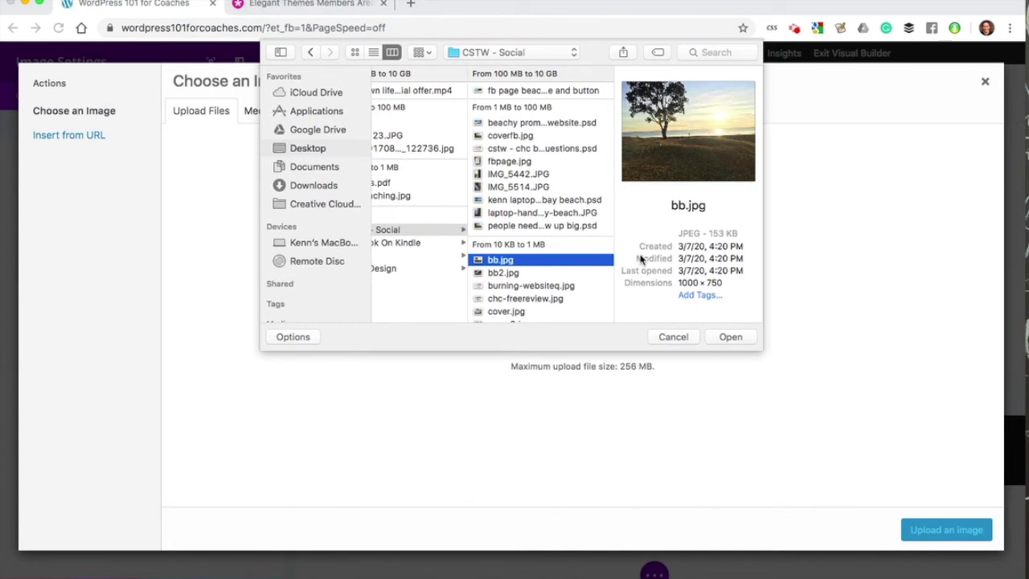
click(721, 341)
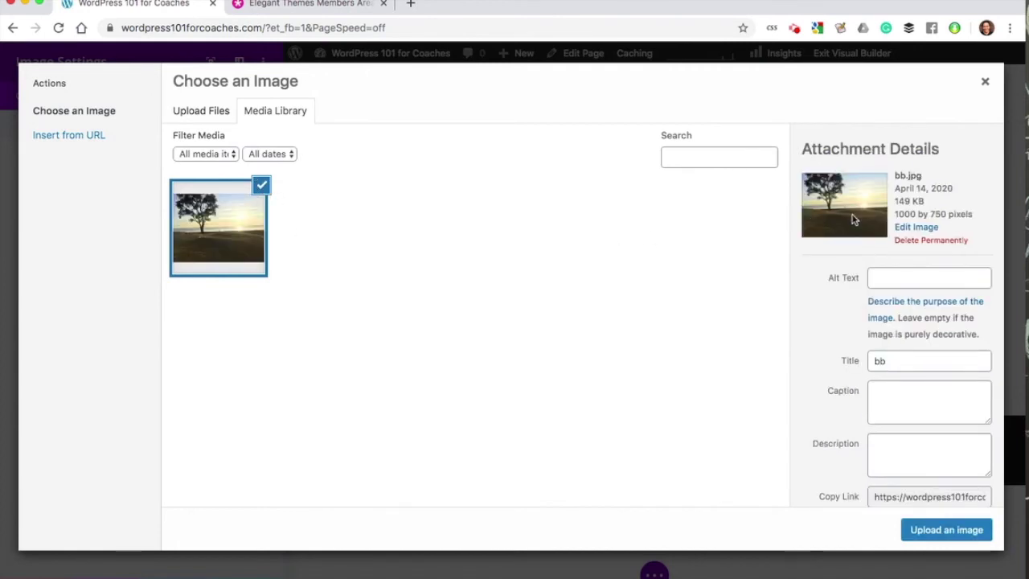
click(943, 534)
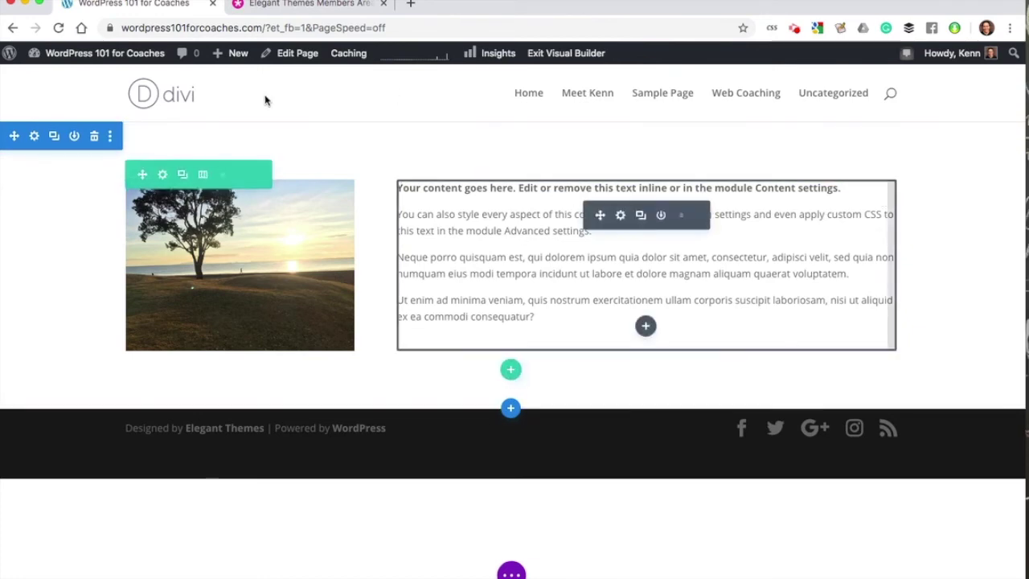
Duplicate the section containing the image and text, and check the copy below the original.
mouse_move(58, 145)
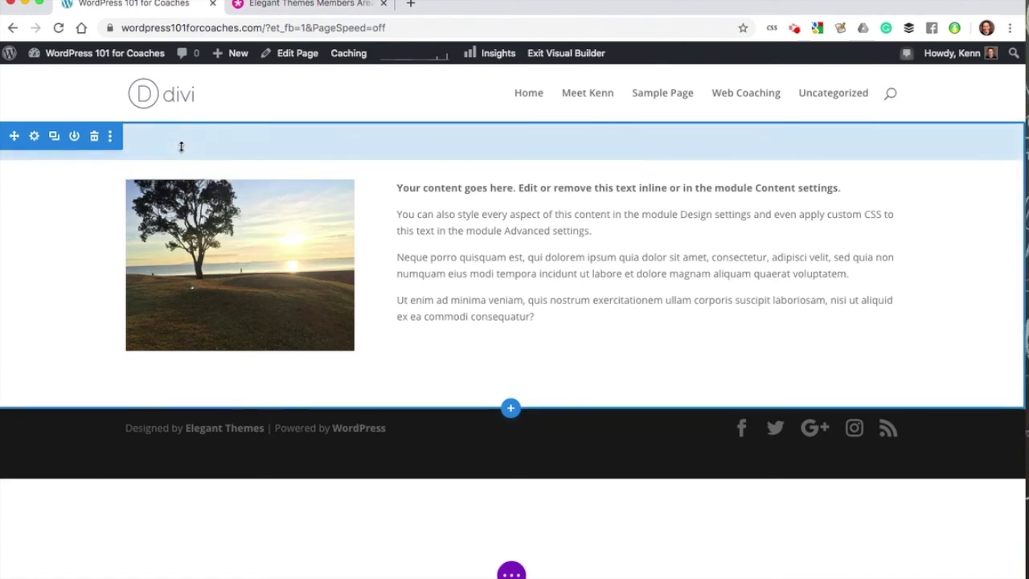
click(54, 137)
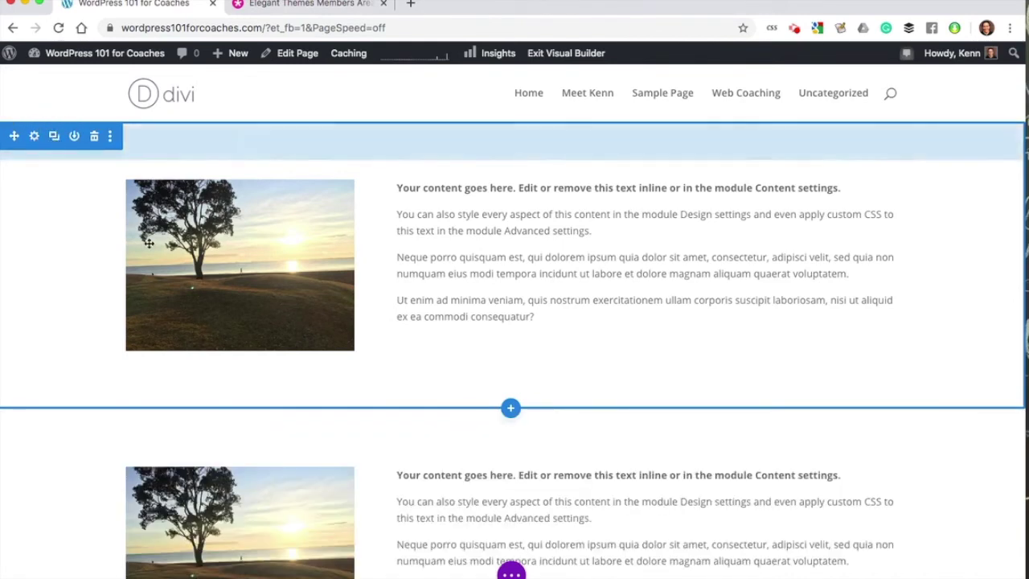
scroll(148, 243, down, 2)
scroll(149, 244, up, 1)
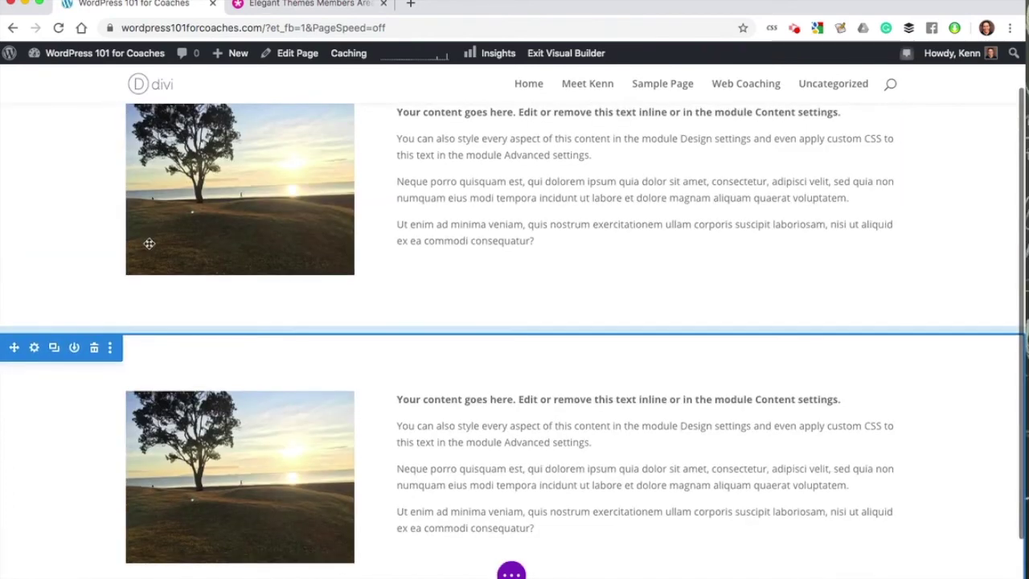
scroll(149, 244, up, 2)
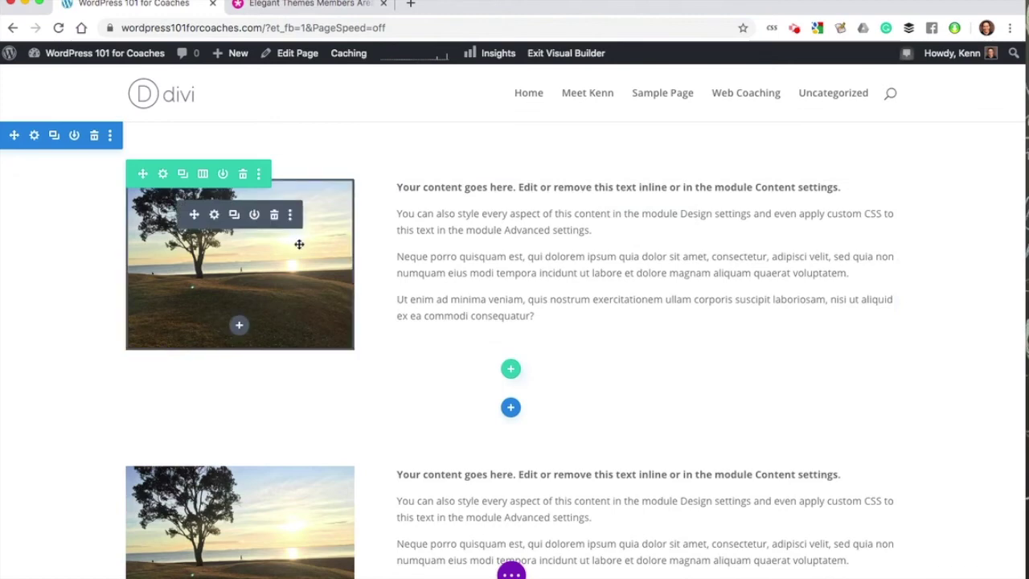
scroll(389, 299, down, 3)
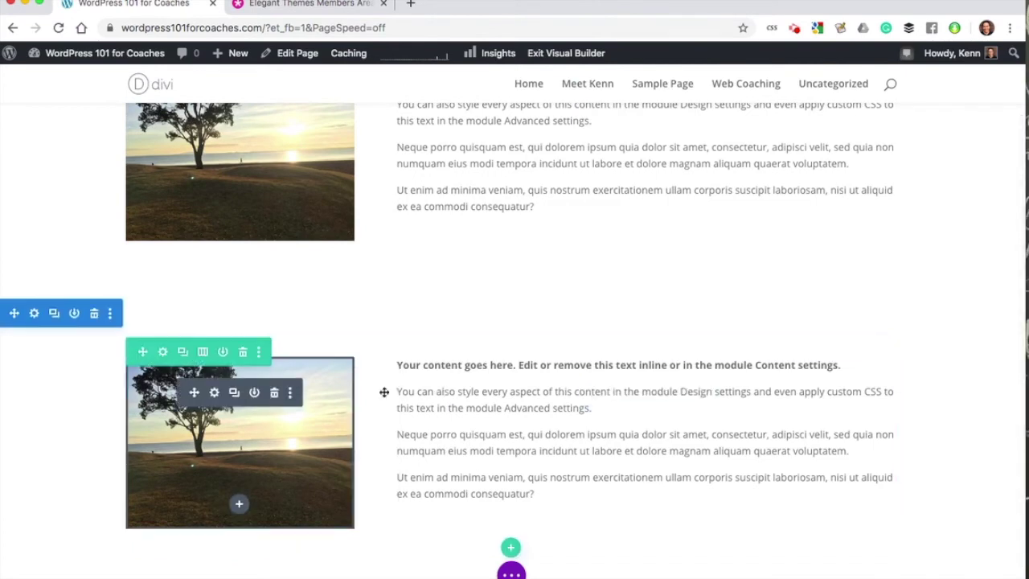
scroll(609, 396, up, 3)
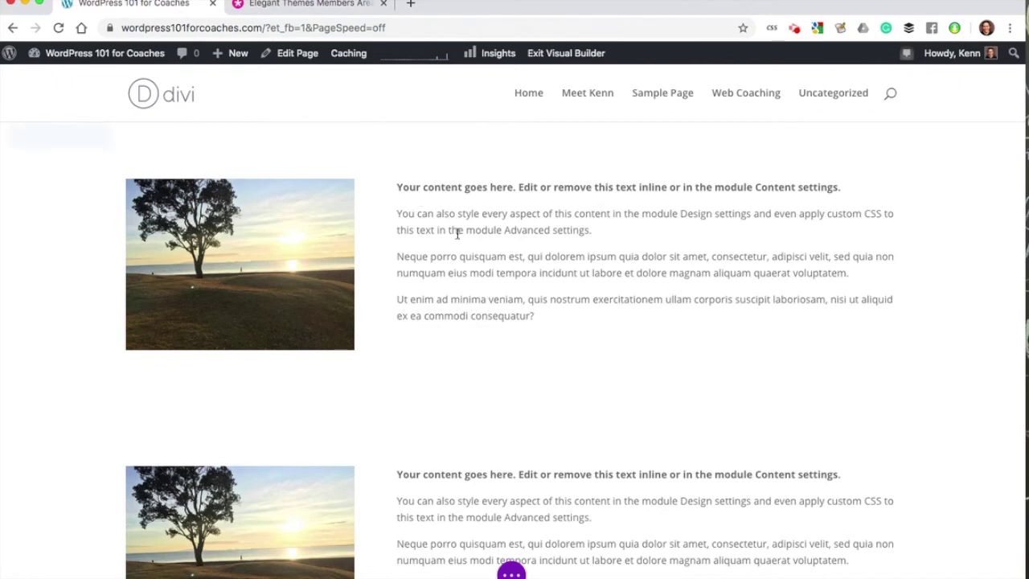
Try light grey backgrounds on the first image-and-text section, and settle on the saved yellow #EDF000.
click(34, 135)
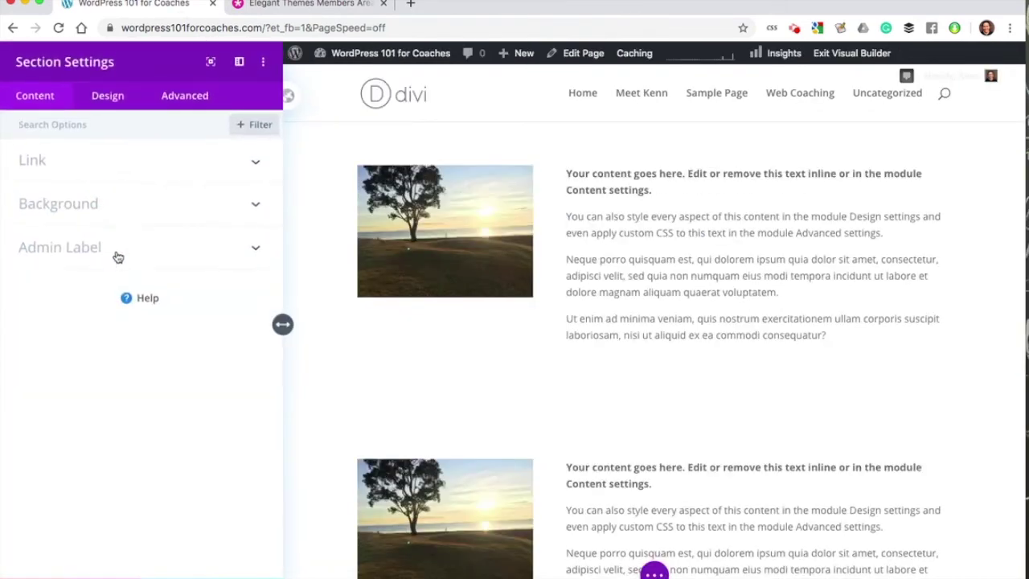
click(121, 204)
click(96, 323)
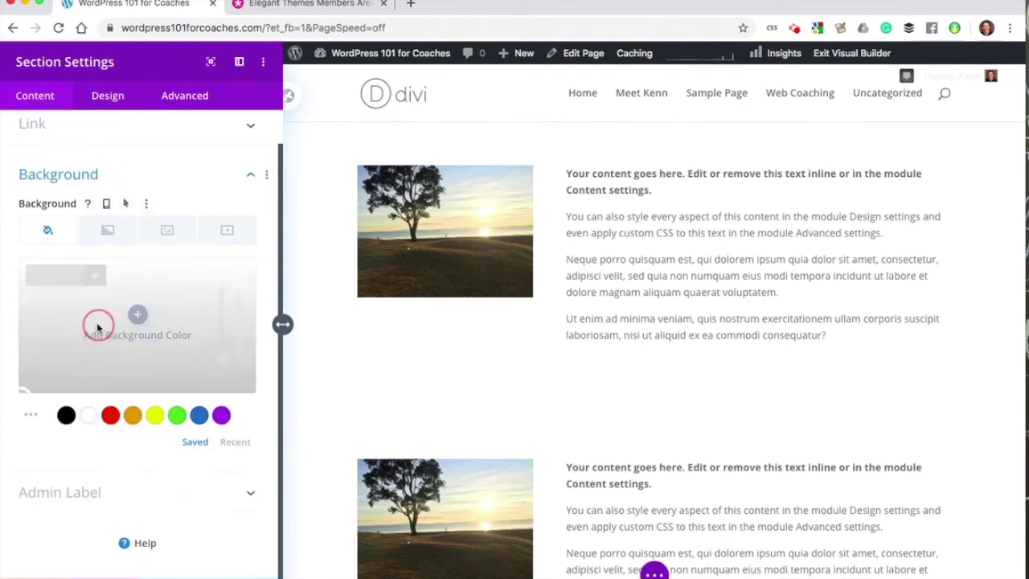
click(157, 266)
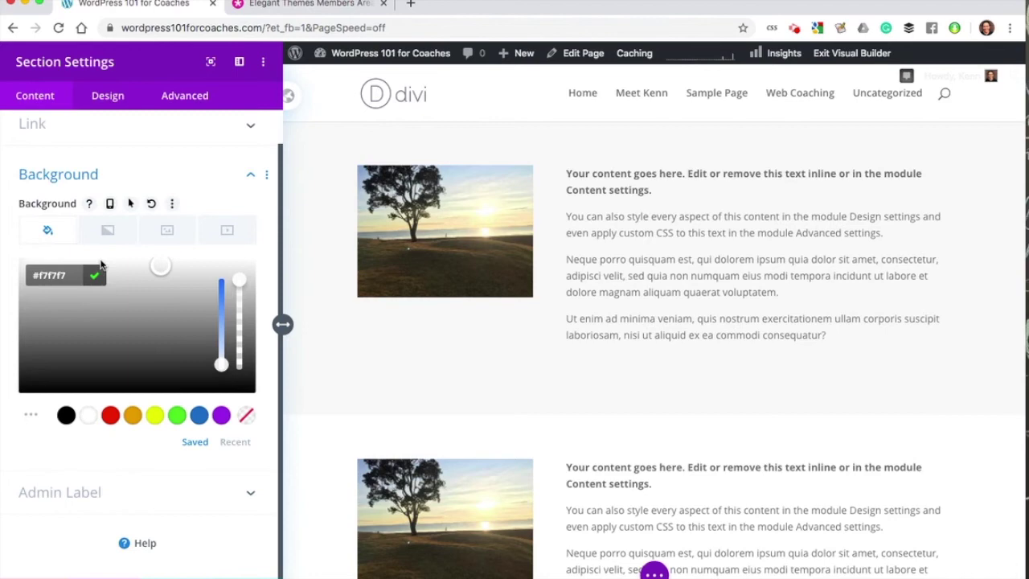
click(158, 277)
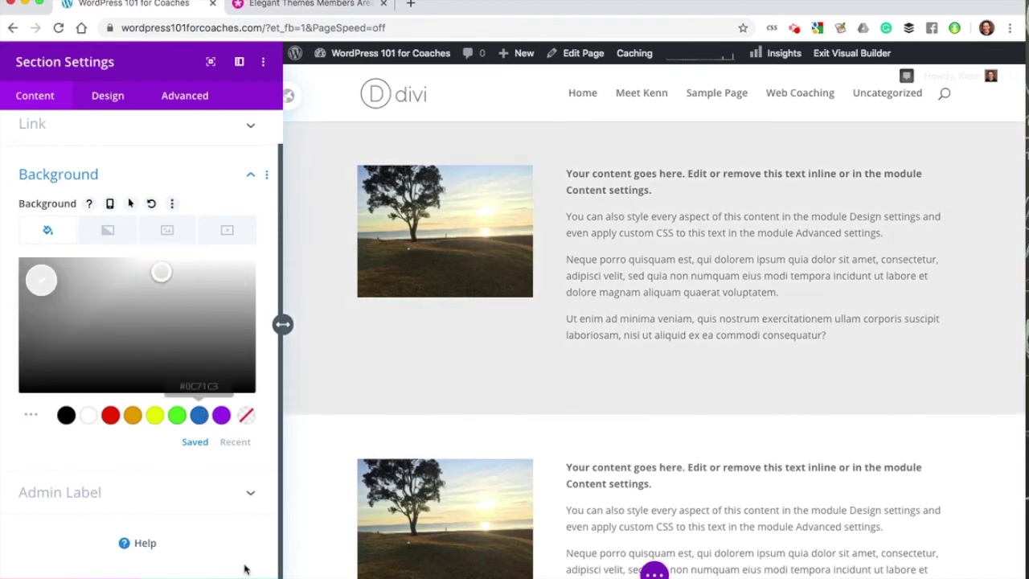
click(156, 415)
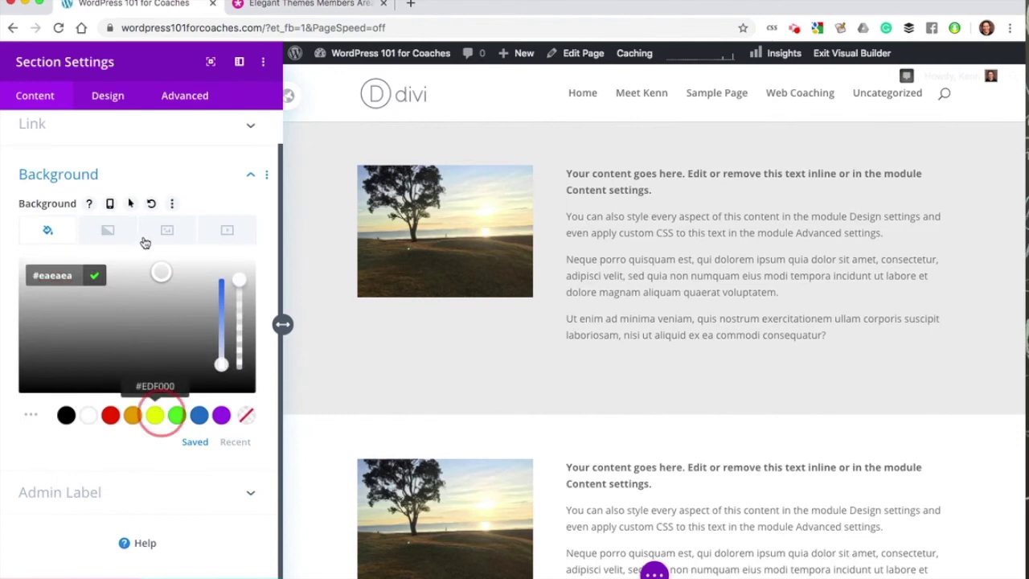
Lower the yellow background's opacity to 0.17, close the section settings, and look over the page.
click(131, 270)
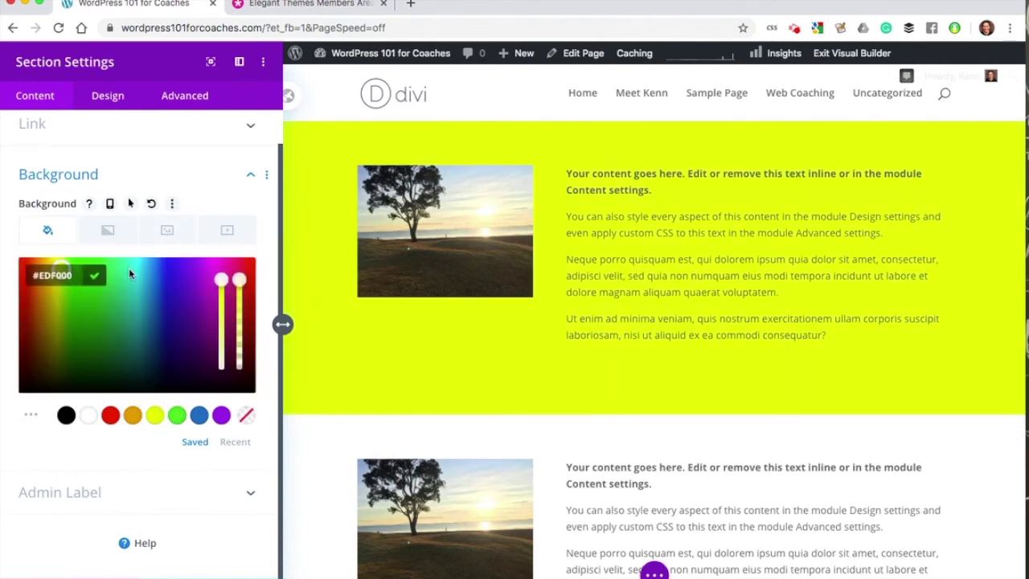
drag(239, 280, 239, 351)
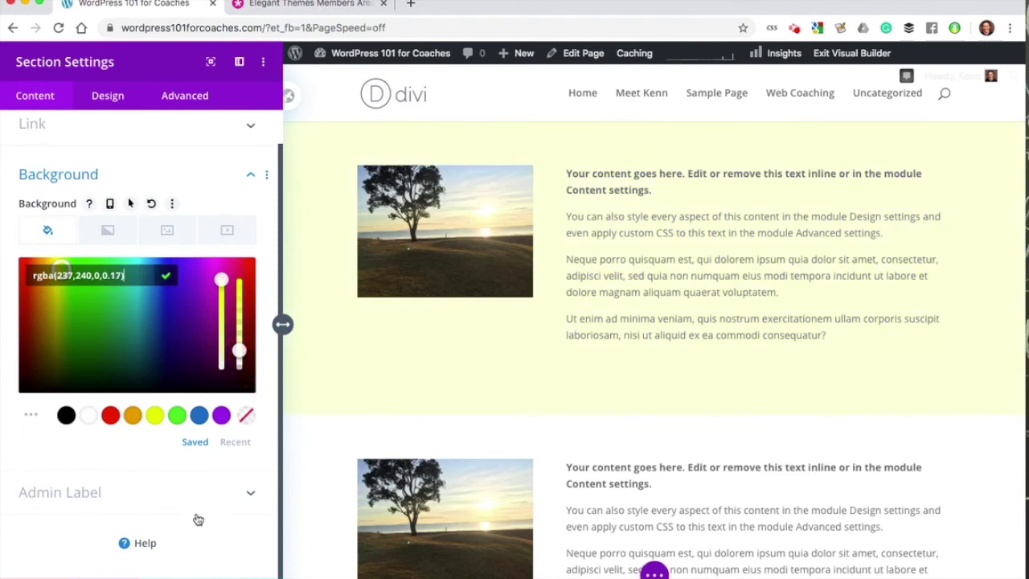
click(340, 372)
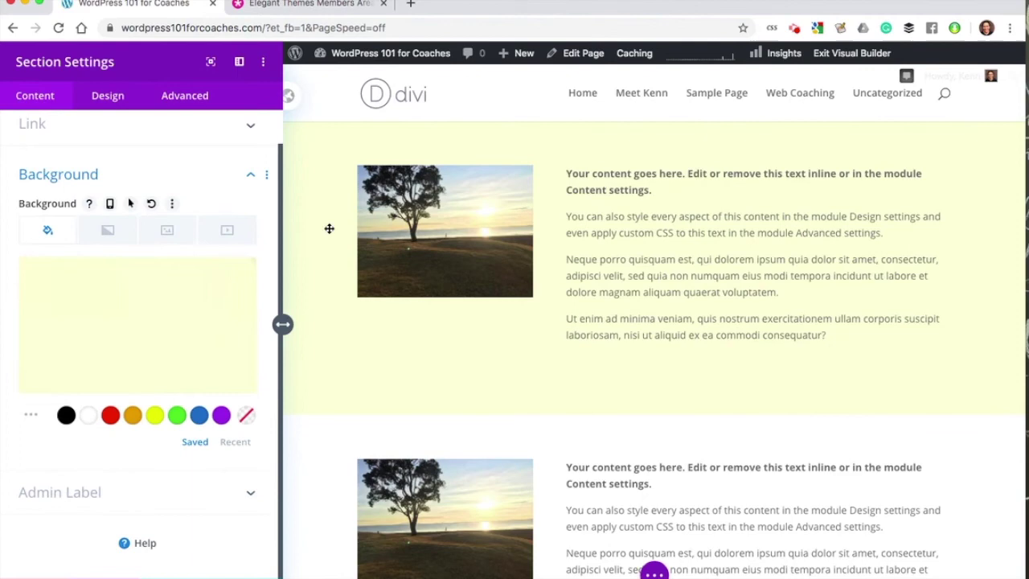
key(Escape)
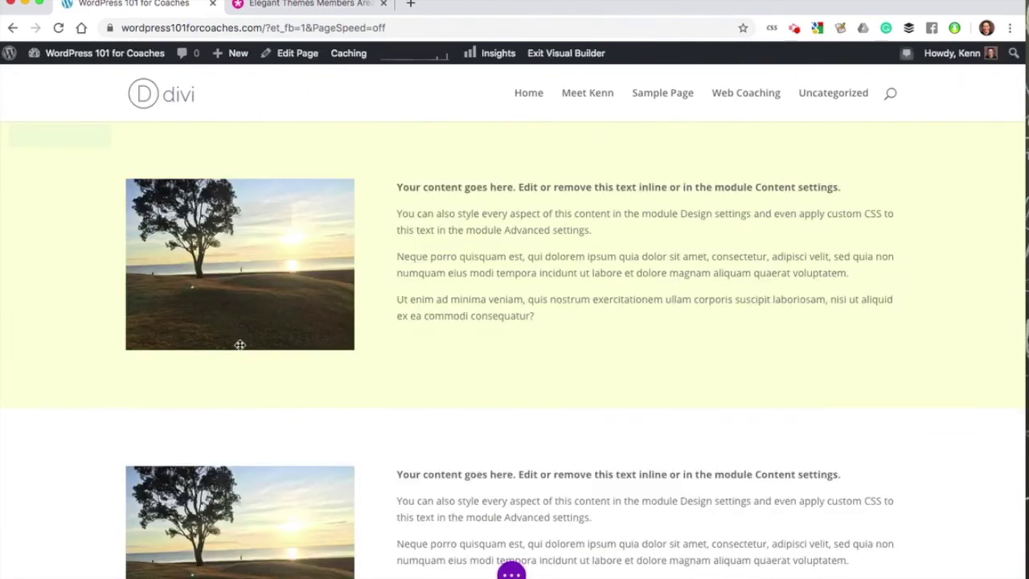
scroll(240, 362, down, 3)
scroll(241, 362, up, 5)
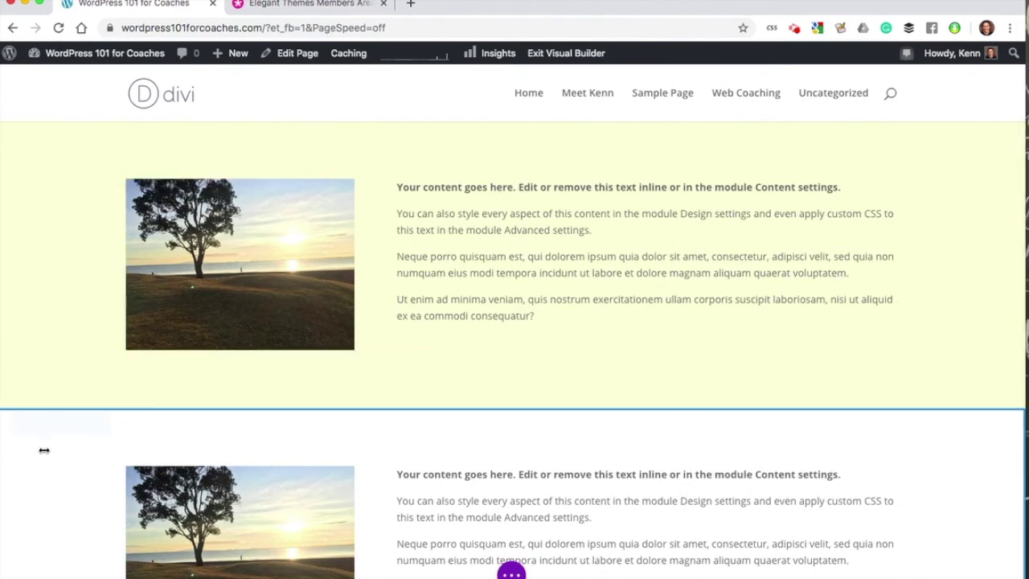
Open the background image chooser for the duplicated second section.
mouse_move(48, 434)
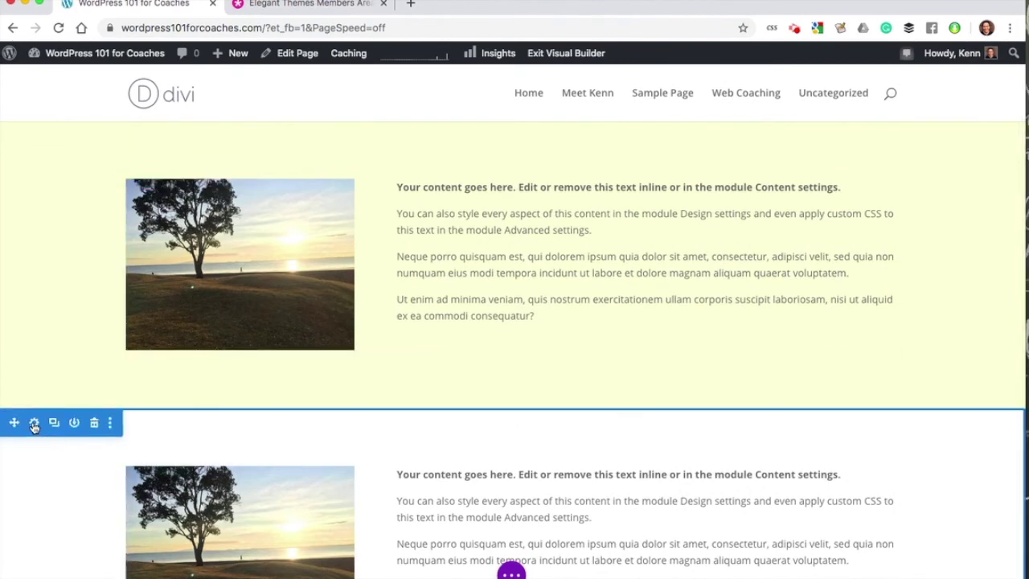
click(35, 425)
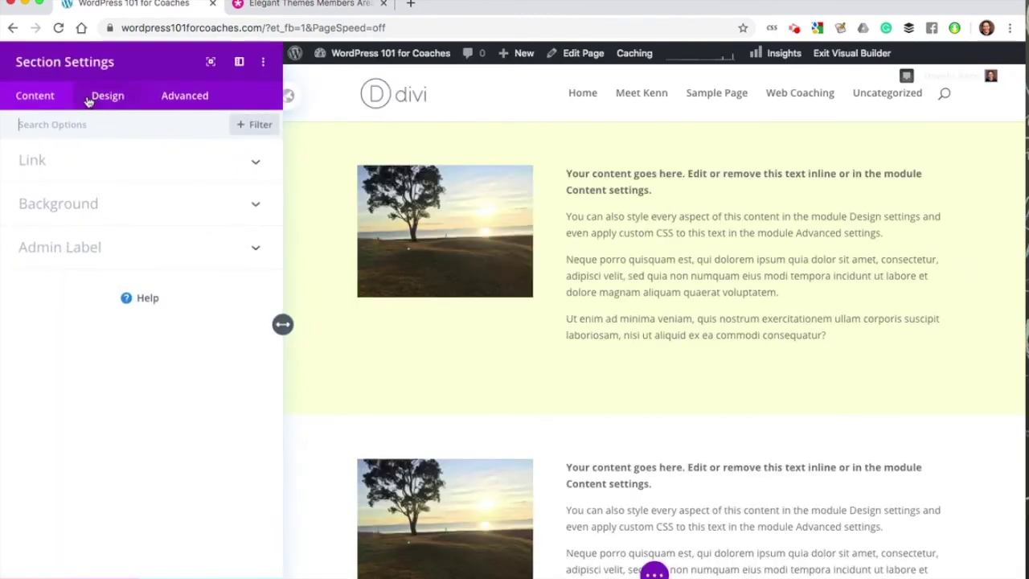
click(128, 202)
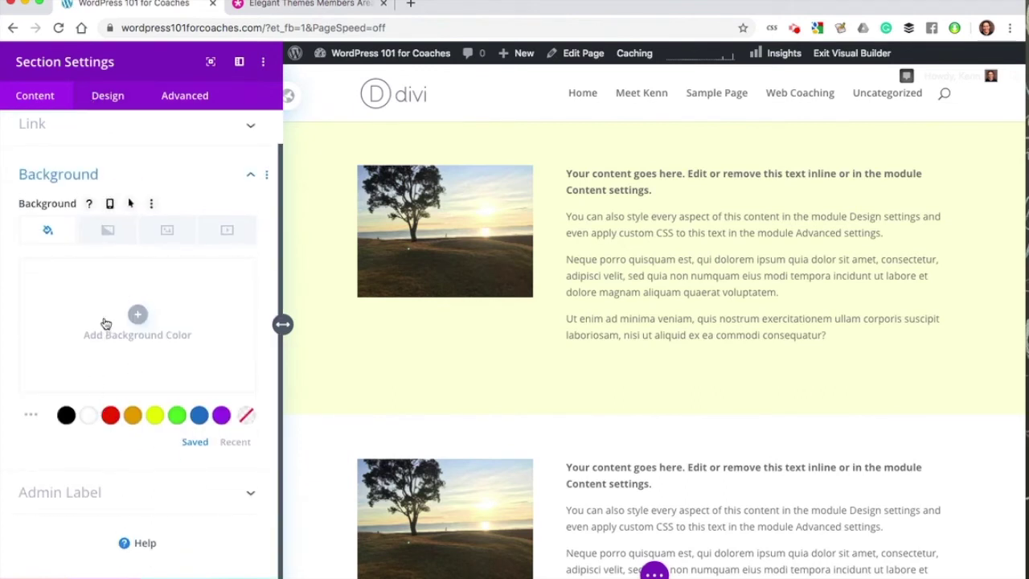
click(170, 231)
click(138, 301)
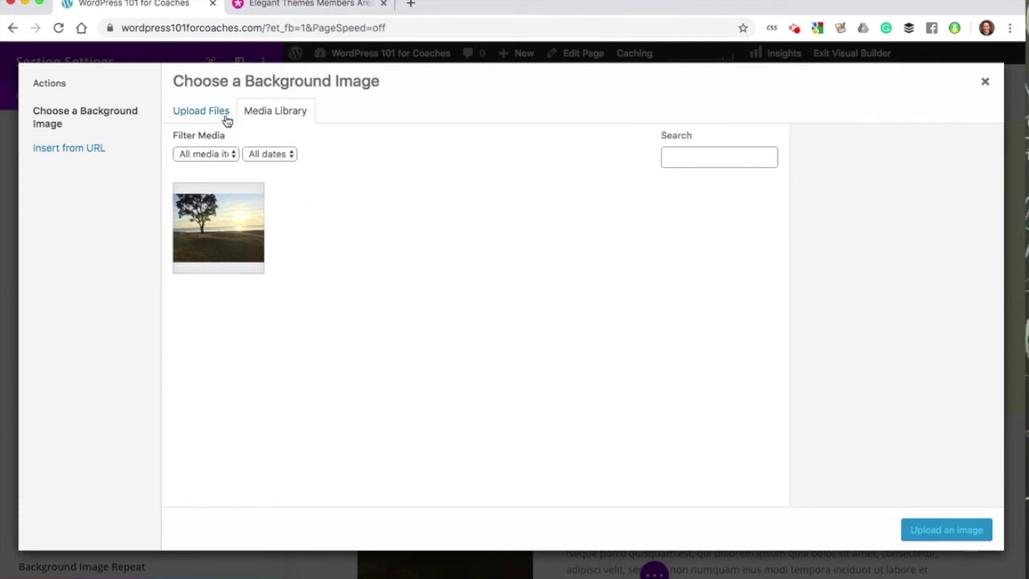
Upload mccover.jpg from the CSTW - Social folder and use it as the second section's background image.
click(224, 119)
click(580, 336)
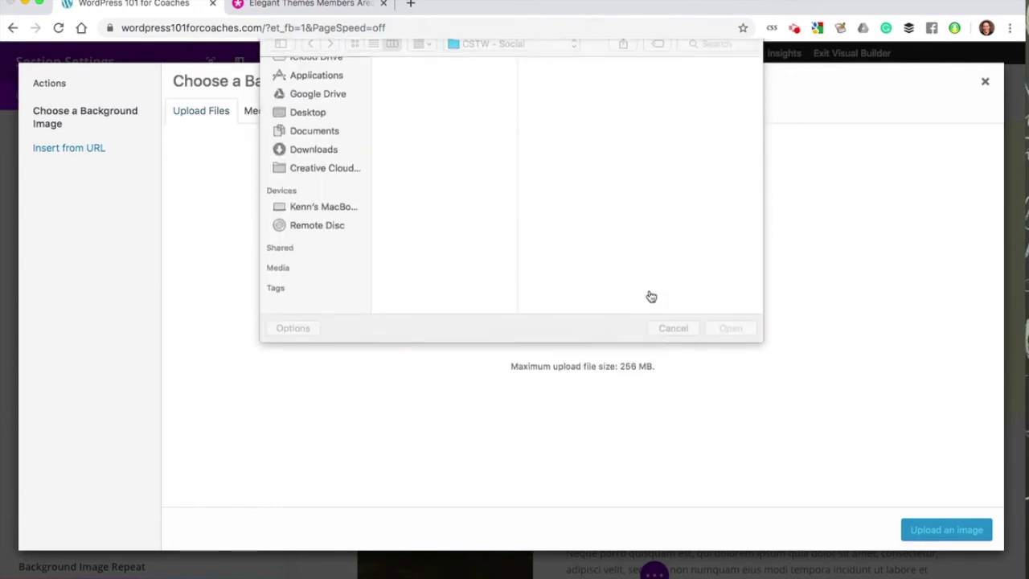
click(411, 259)
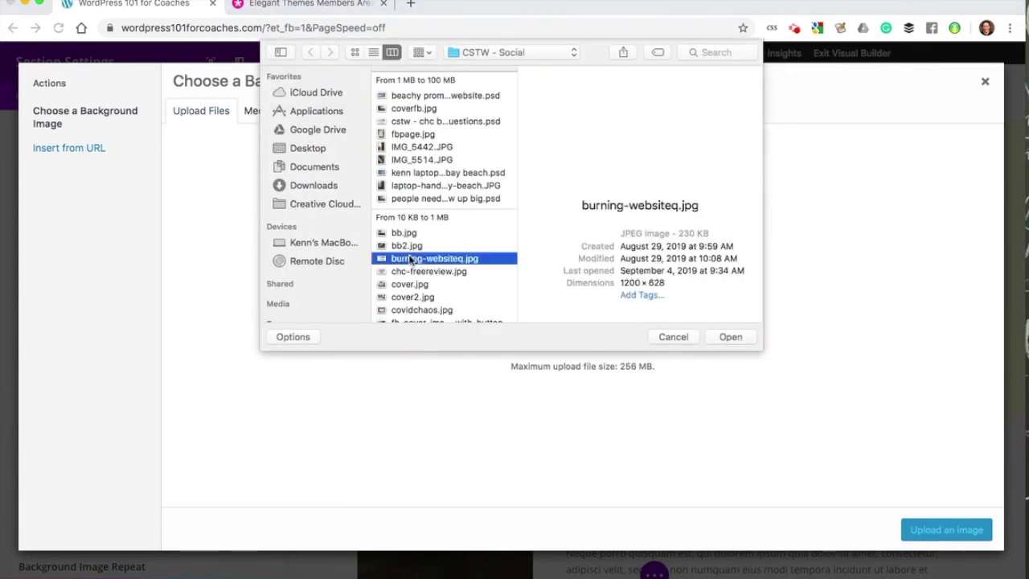
key(Down)
key(Down)
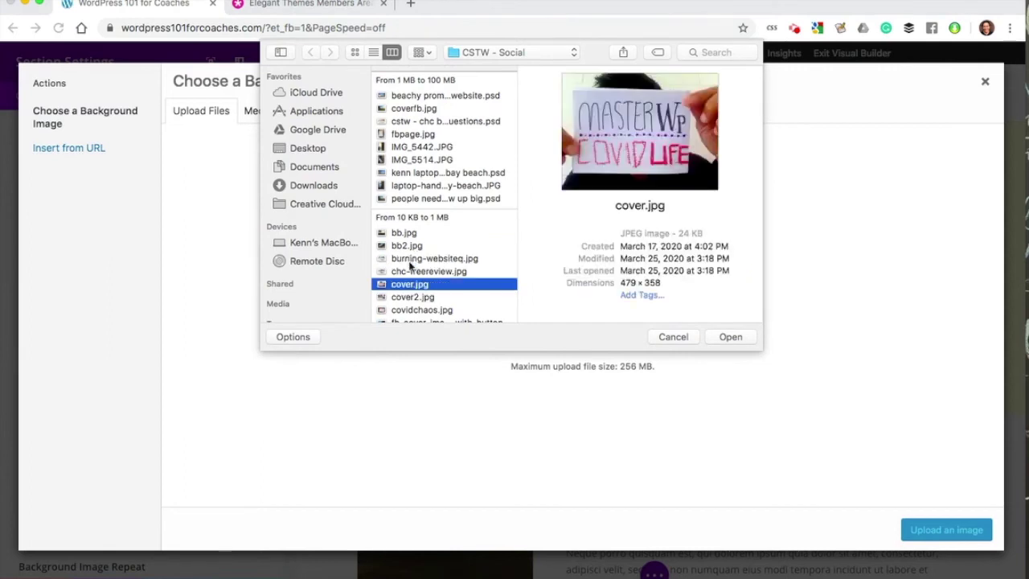
click(407, 297)
scroll(407, 289, down, 5)
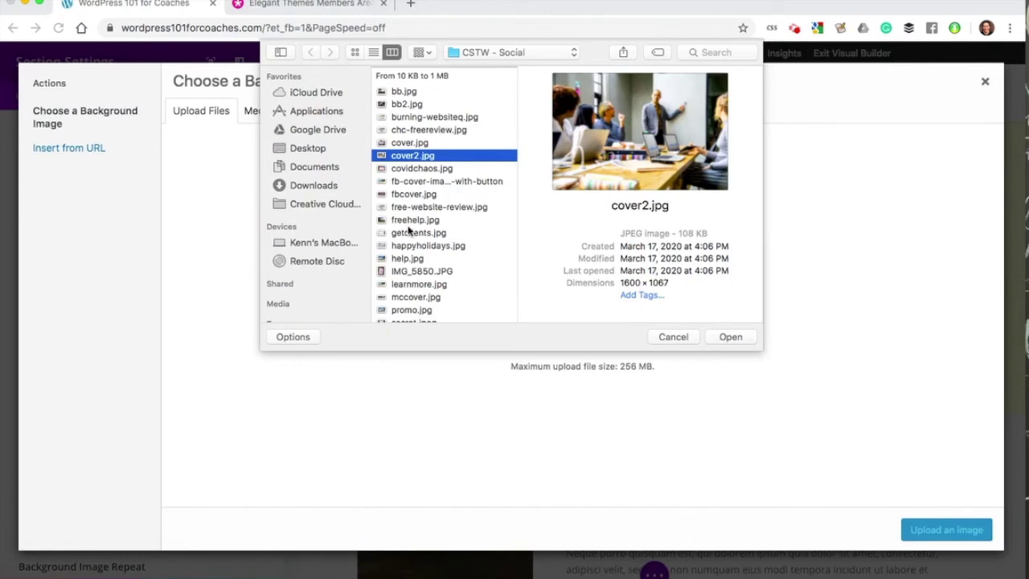
double_click(416, 298)
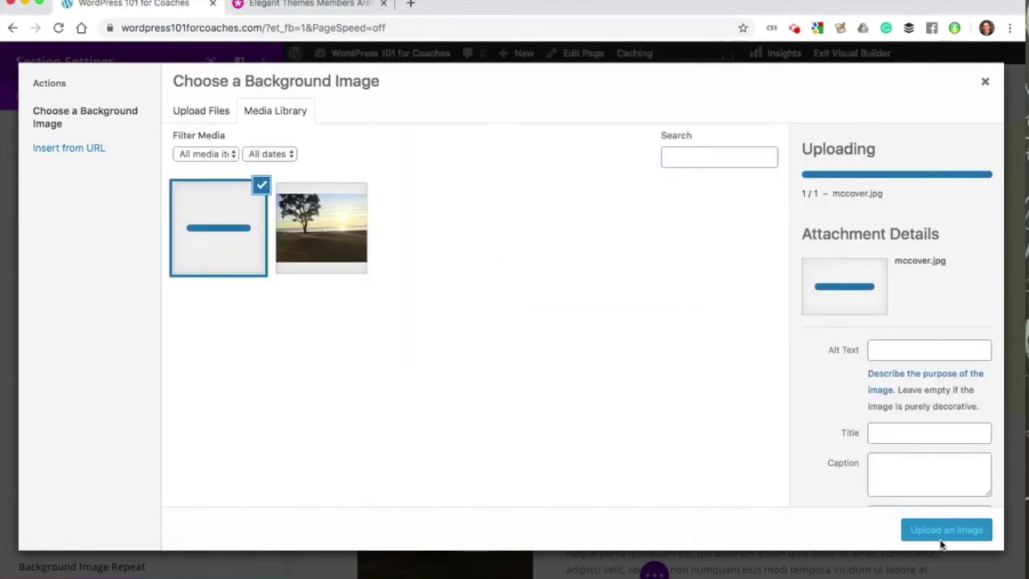
click(867, 518)
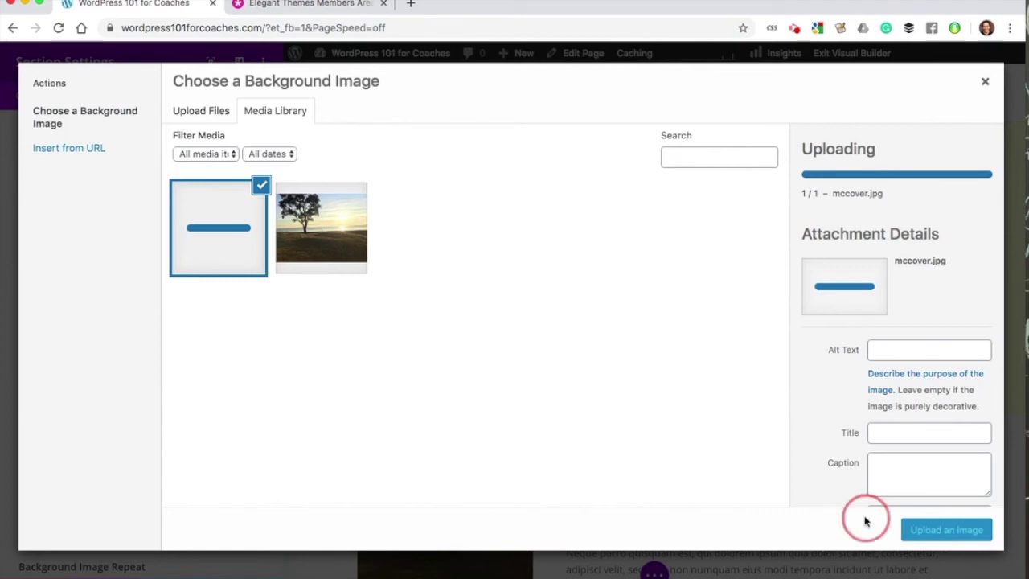
click(955, 531)
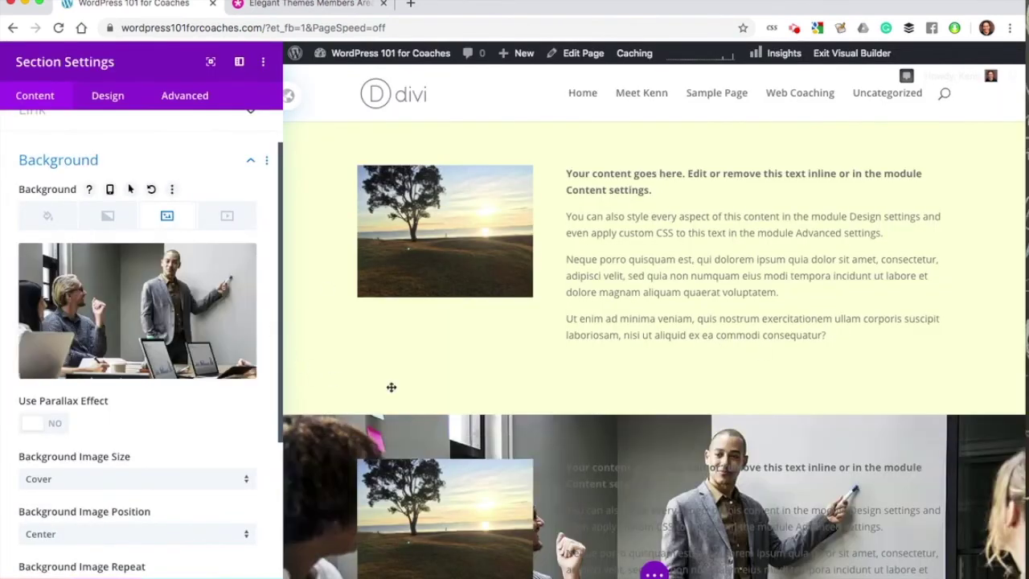
Enable the parallax effect on the second section's background image and close the section settings.
scroll(370, 384, down, 2)
scroll(370, 384, down, 2)
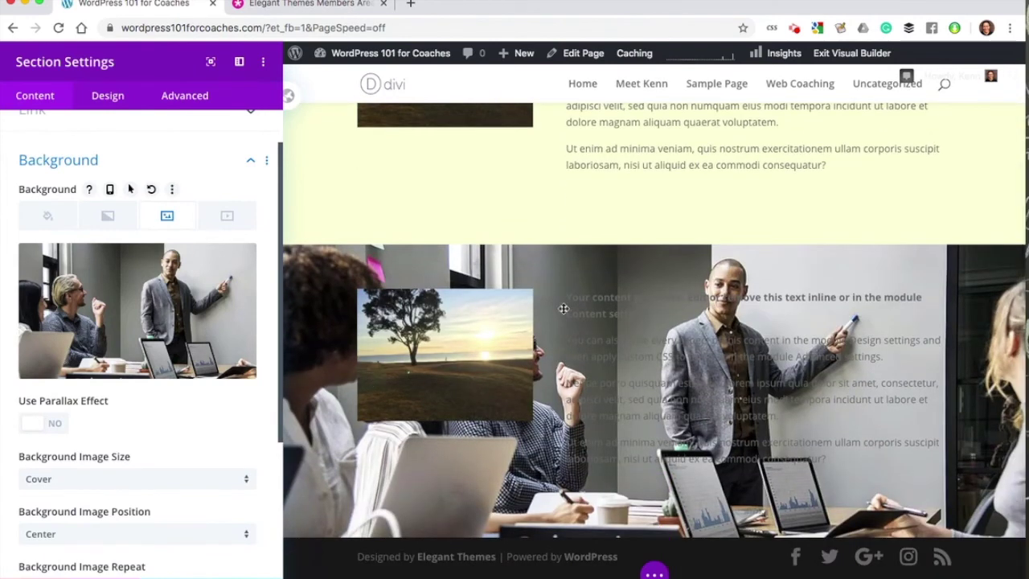
mouse_move(176, 332)
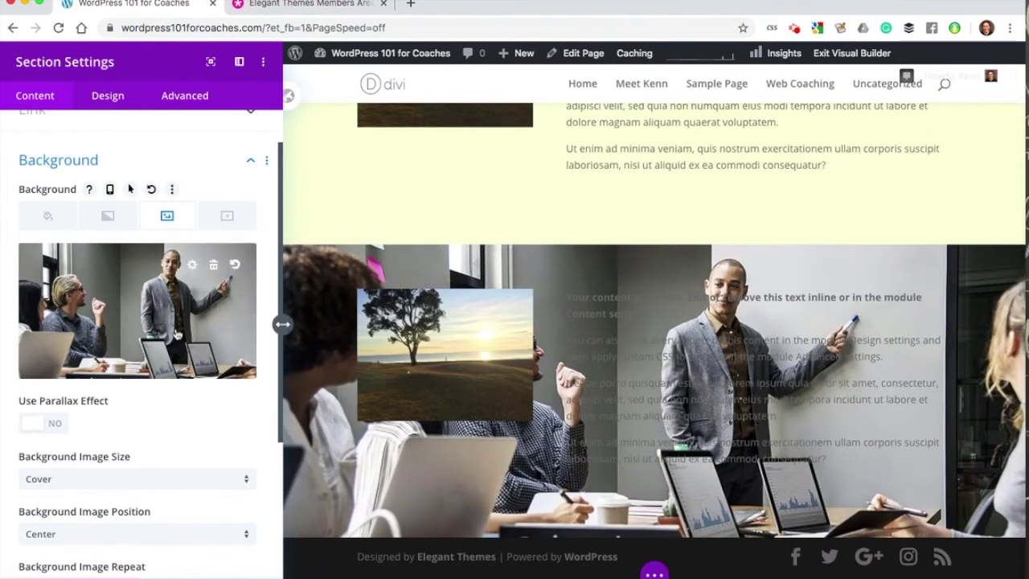
scroll(179, 334, down, 4)
click(45, 287)
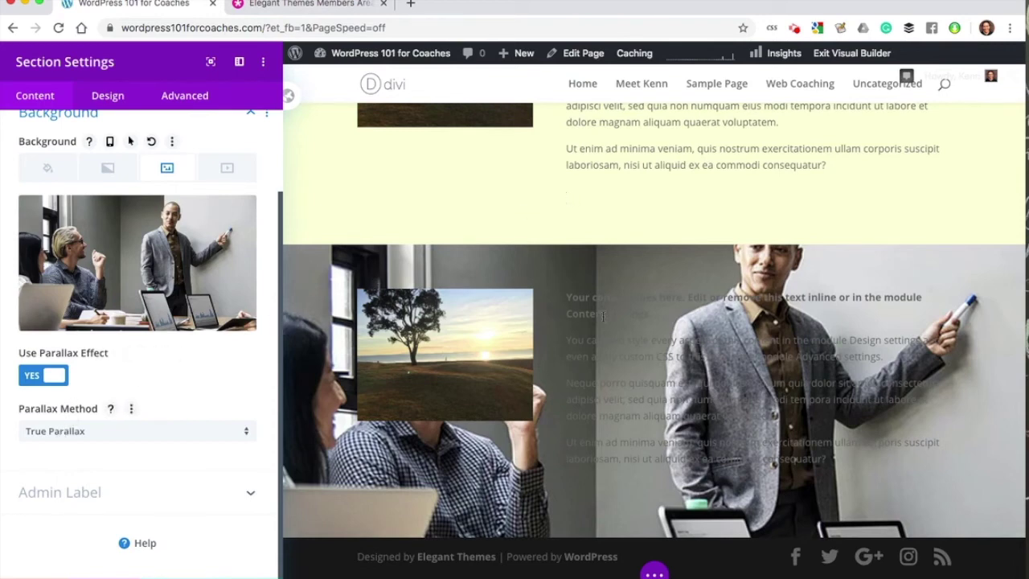
scroll(603, 316, up, 2)
scroll(603, 315, down, 2)
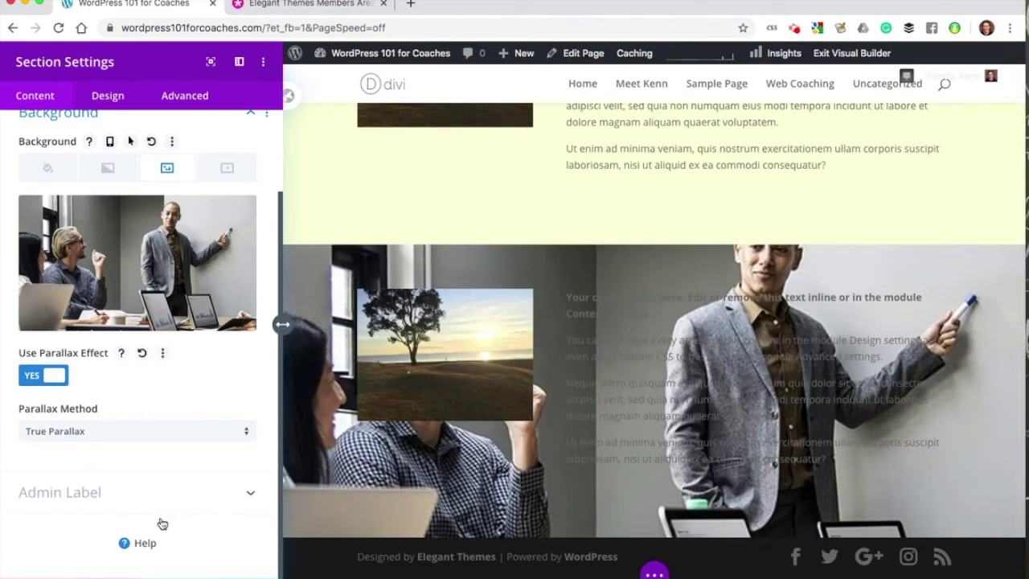
click(227, 578)
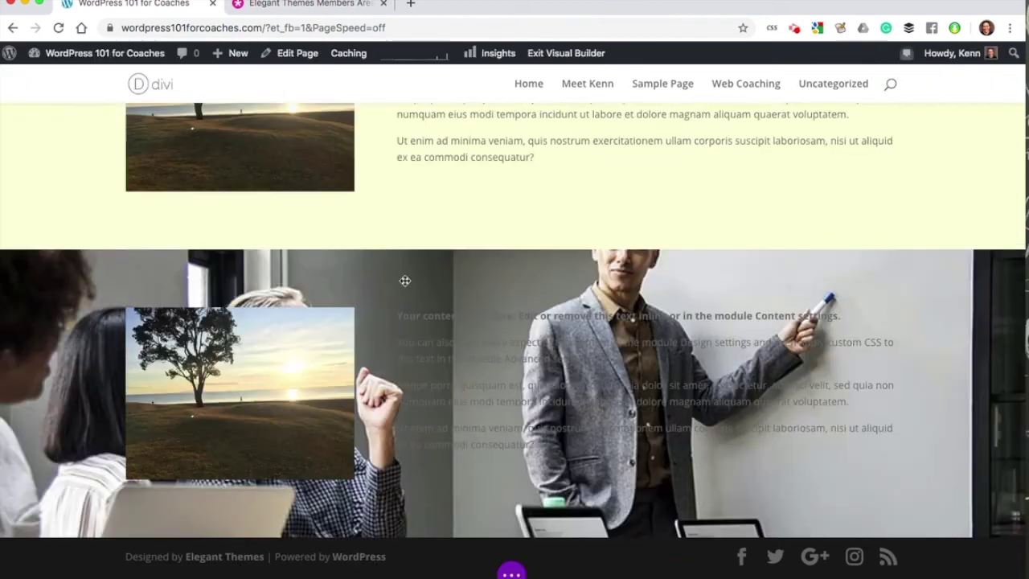
Delete the image module from the second section and change its row to a single full-width column.
mouse_move(329, 322)
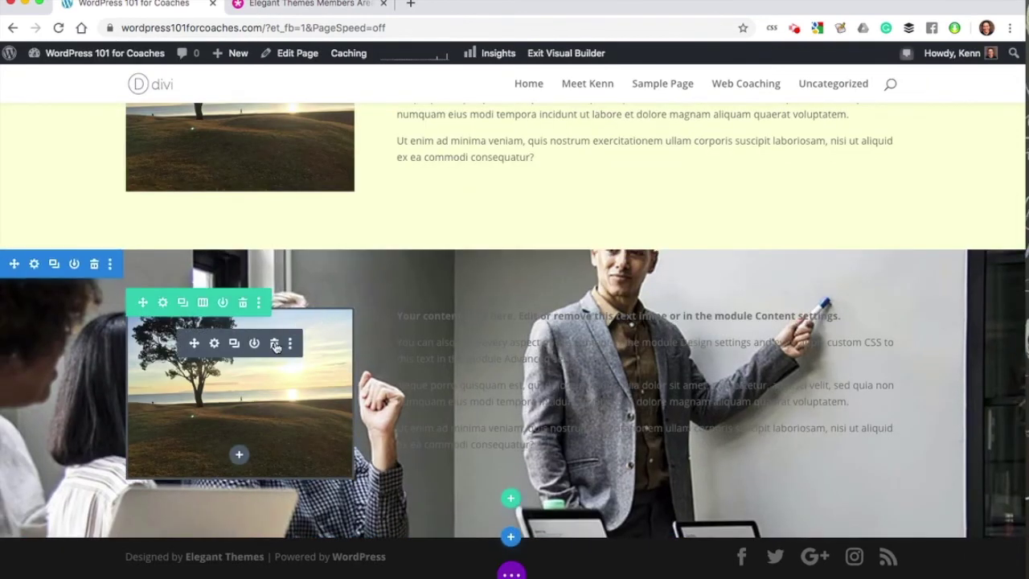
click(275, 344)
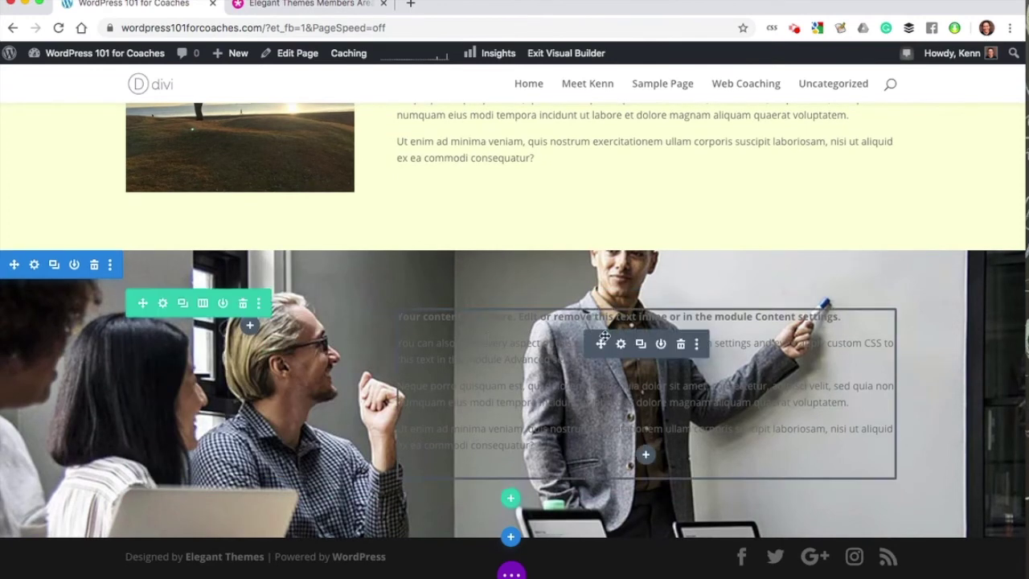
click(203, 303)
click(132, 390)
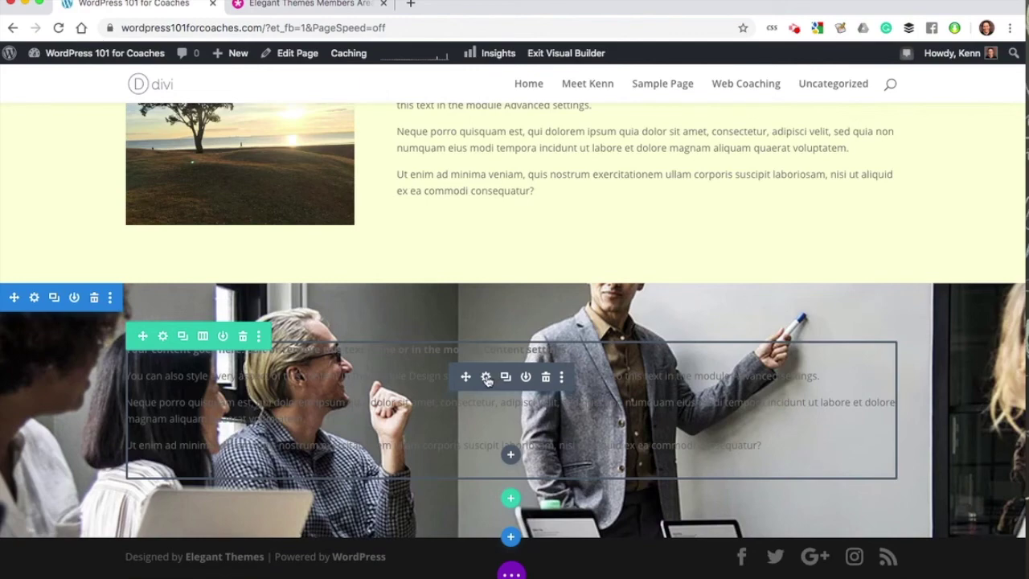
Set the body text size of the second section's text module to 30px.
click(487, 378)
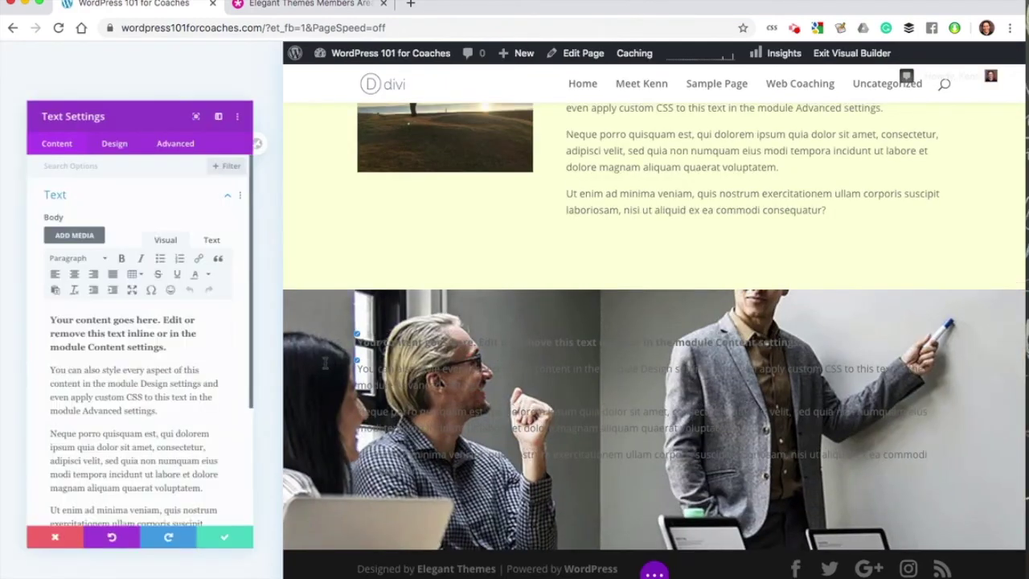
key(super+a)
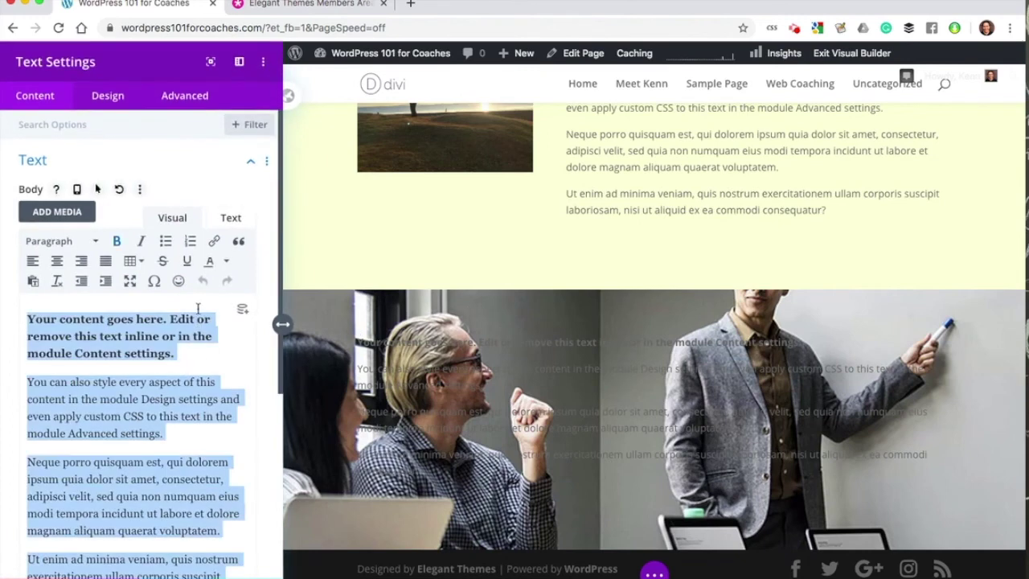
click(110, 99)
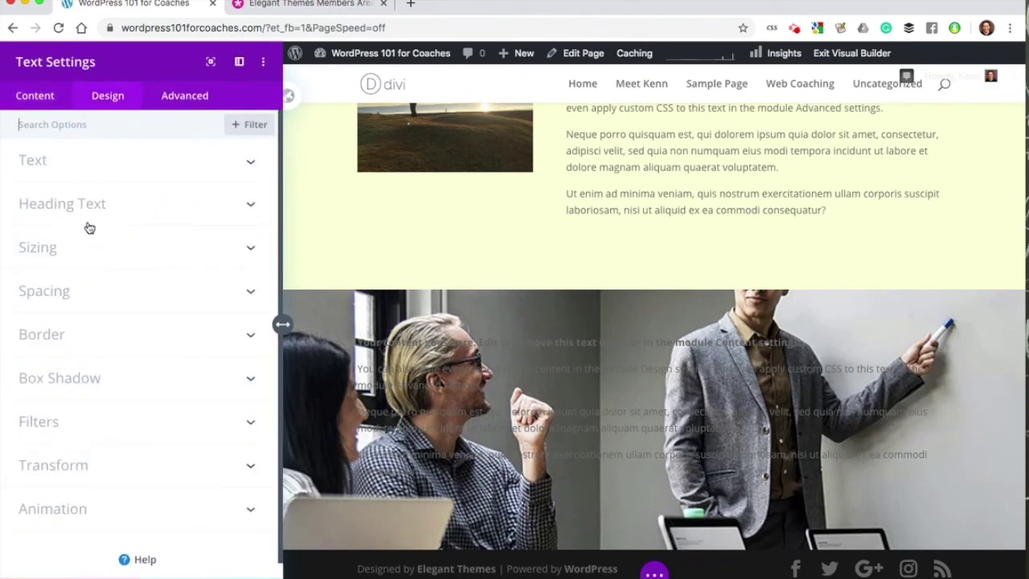
click(198, 505)
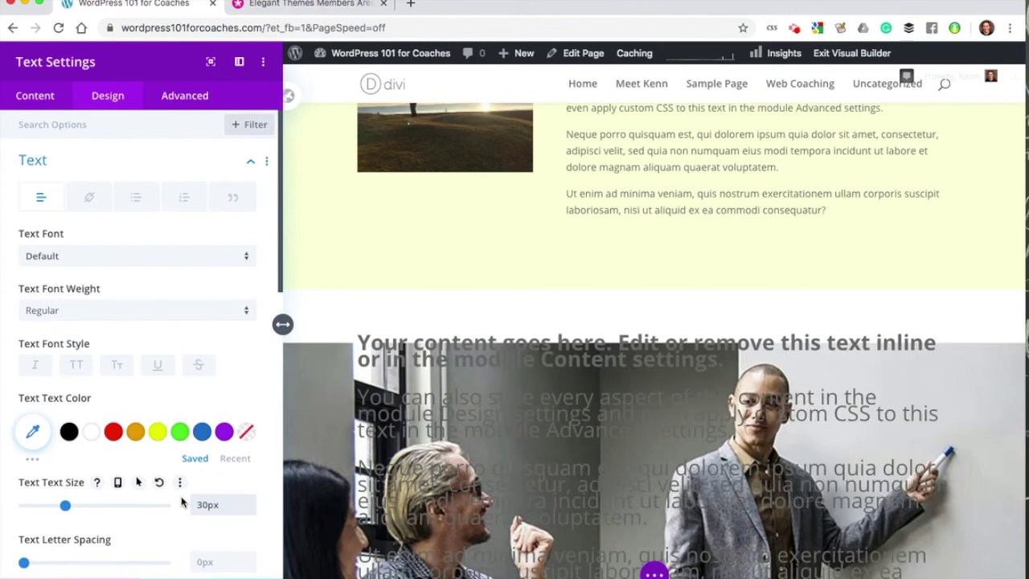
Set the text module's line height to 1.3em.
scroll(182, 499, down, 4)
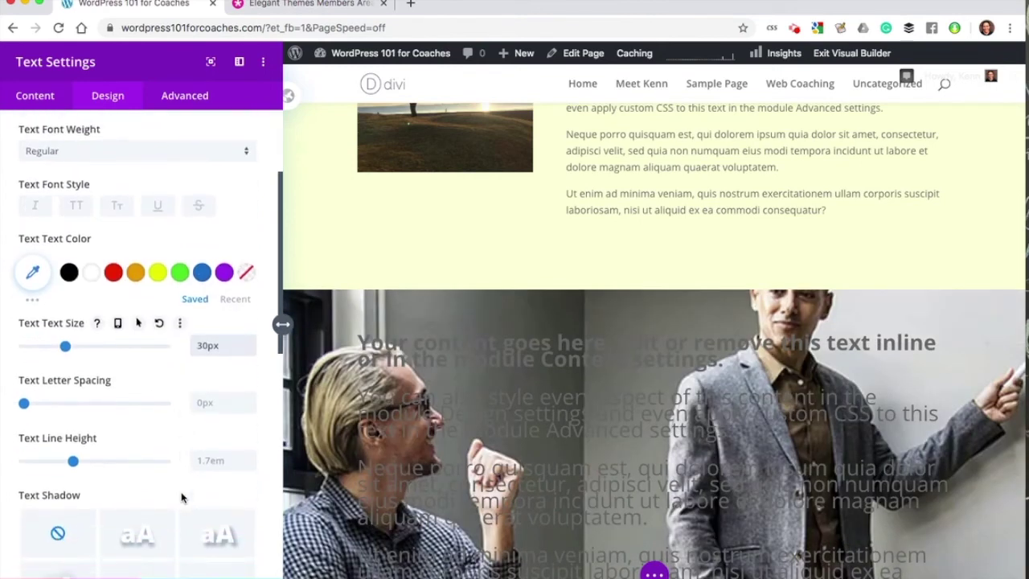
click(78, 462)
drag(87, 464, 73, 462)
double_click(212, 459)
text(1.3em)
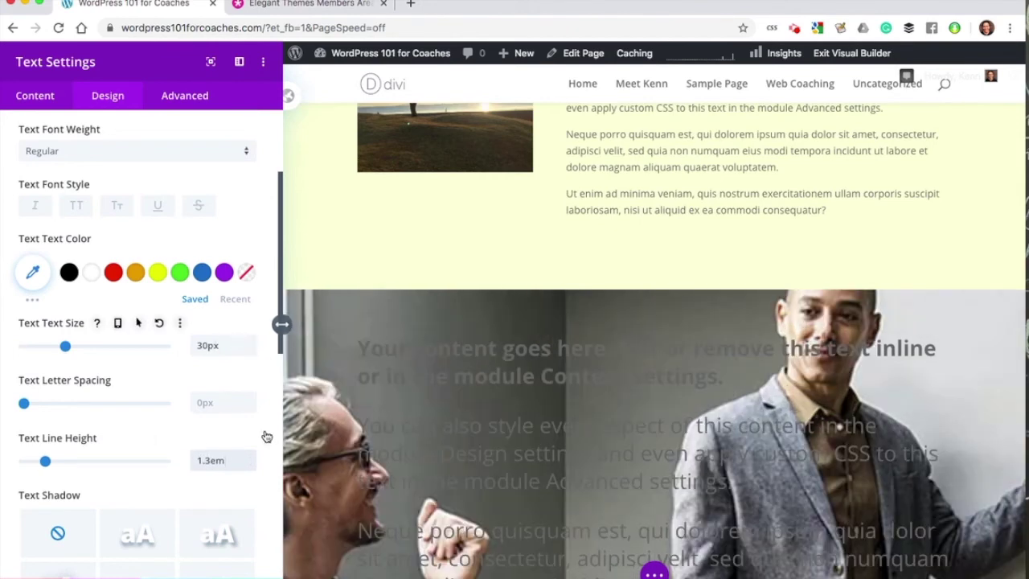
Set the second section's text color to white and delete the last two paragraphs of its placeholder text.
click(94, 279)
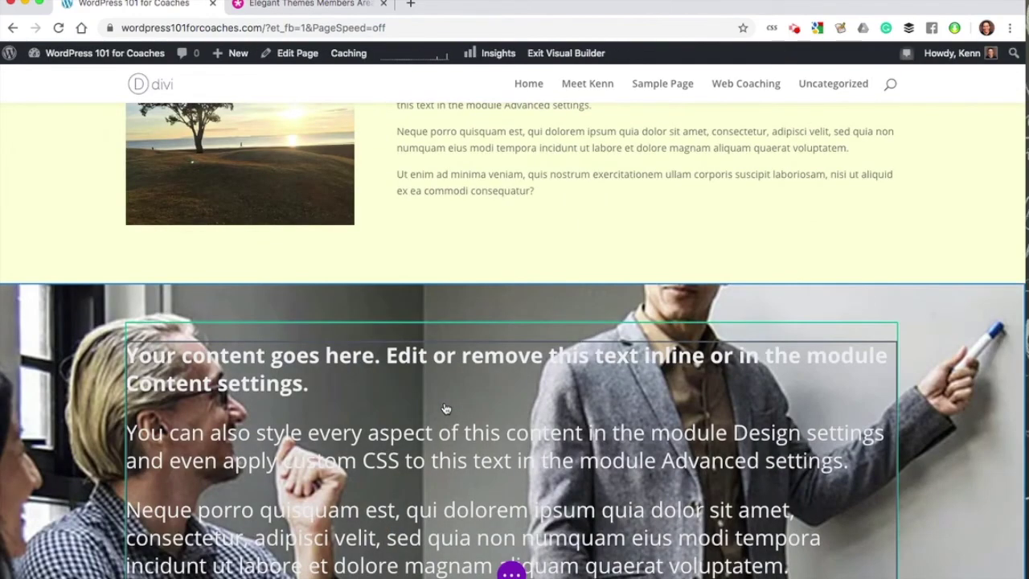
scroll(447, 408, down, 5)
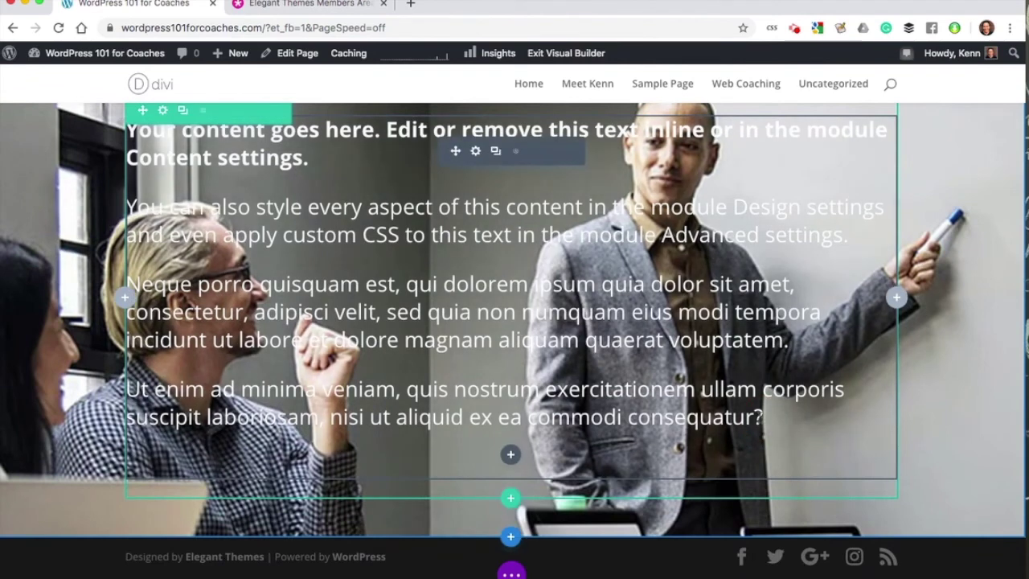
drag(762, 418, 114, 381)
key(BackSpace)
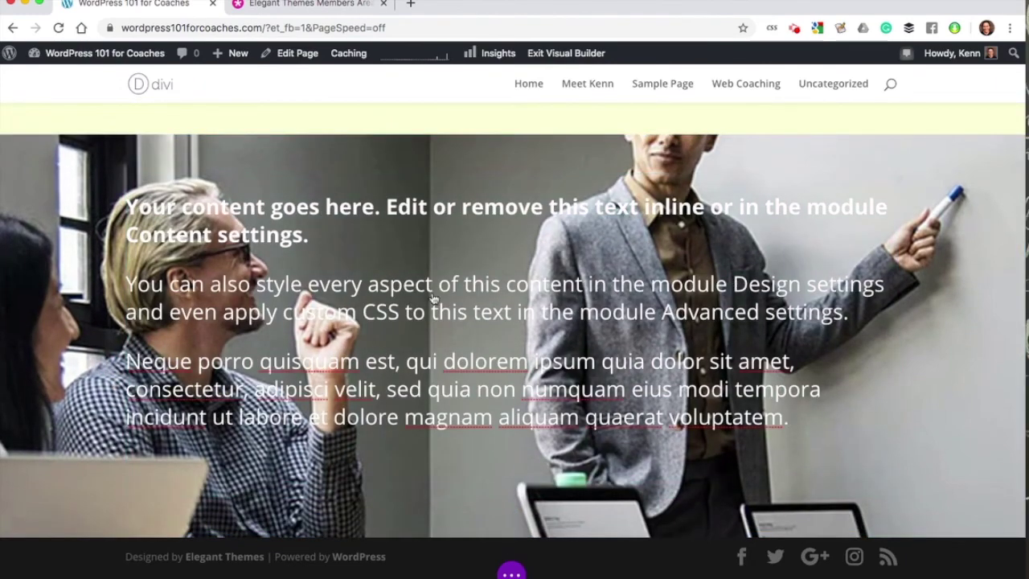
click(341, 238)
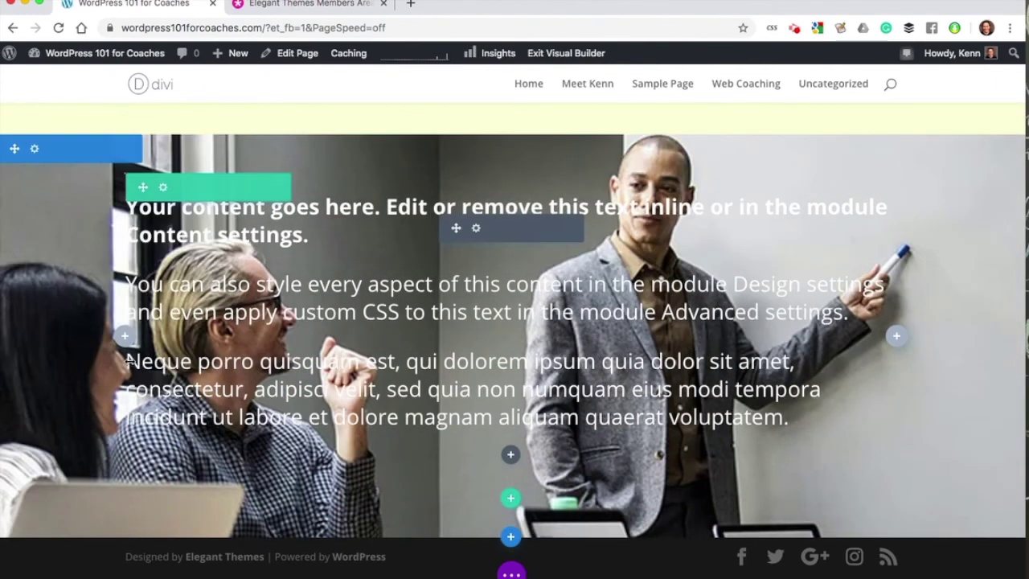
click(154, 361)
drag(126, 361, 792, 427)
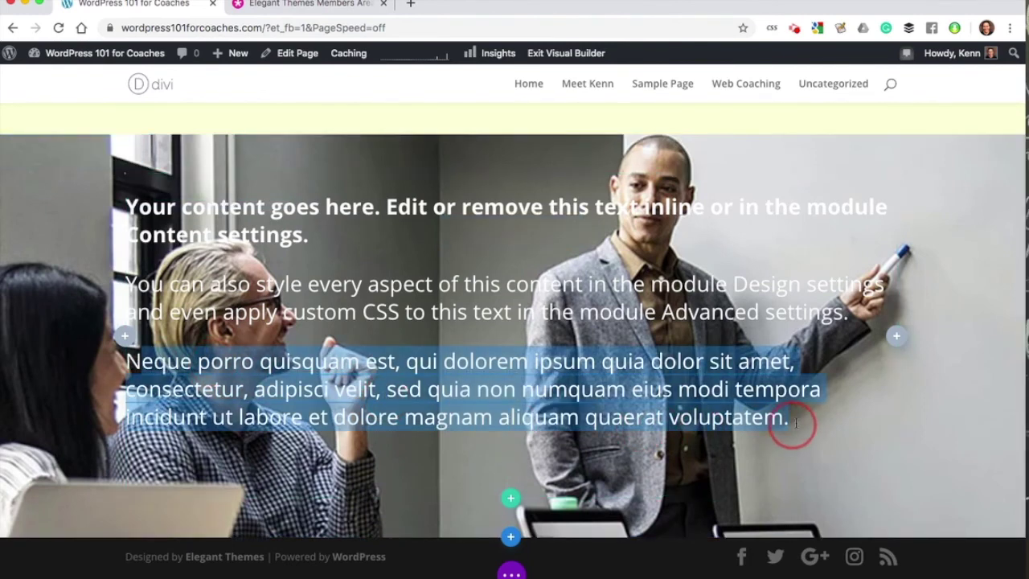
key(BackSpace)
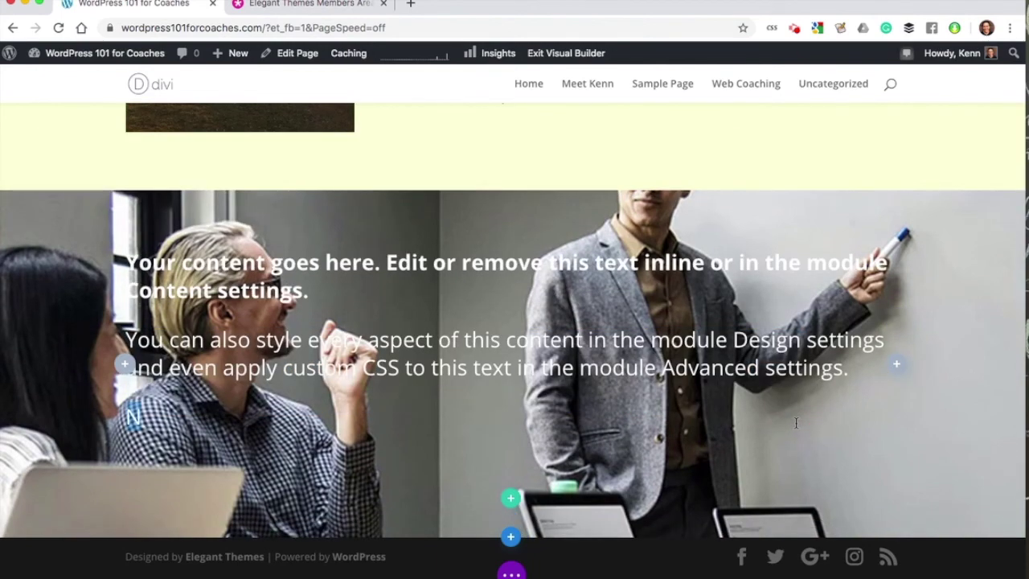
key(BackSpace)
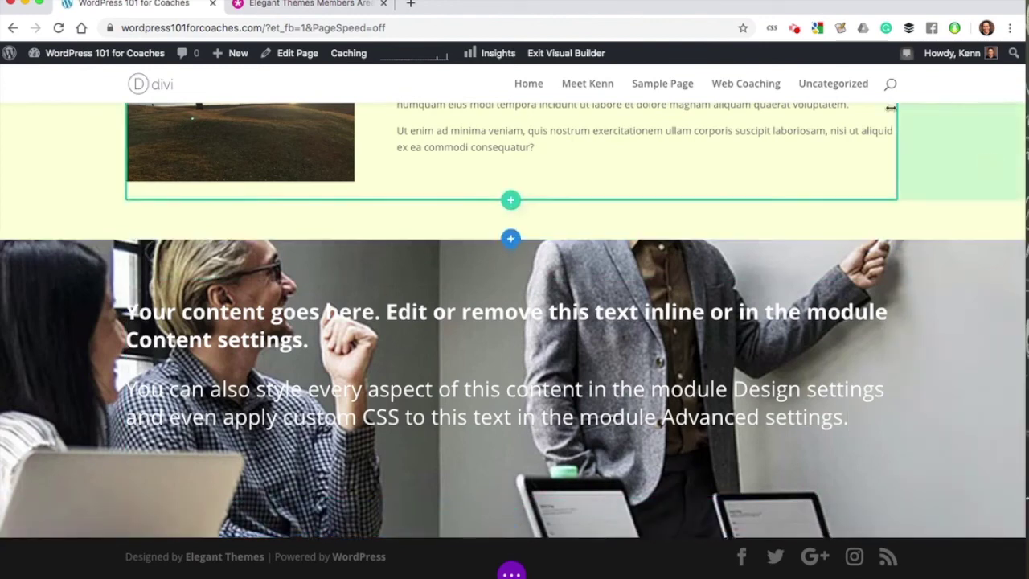
Exit the Visual Builder and save the page's changes.
click(588, 56)
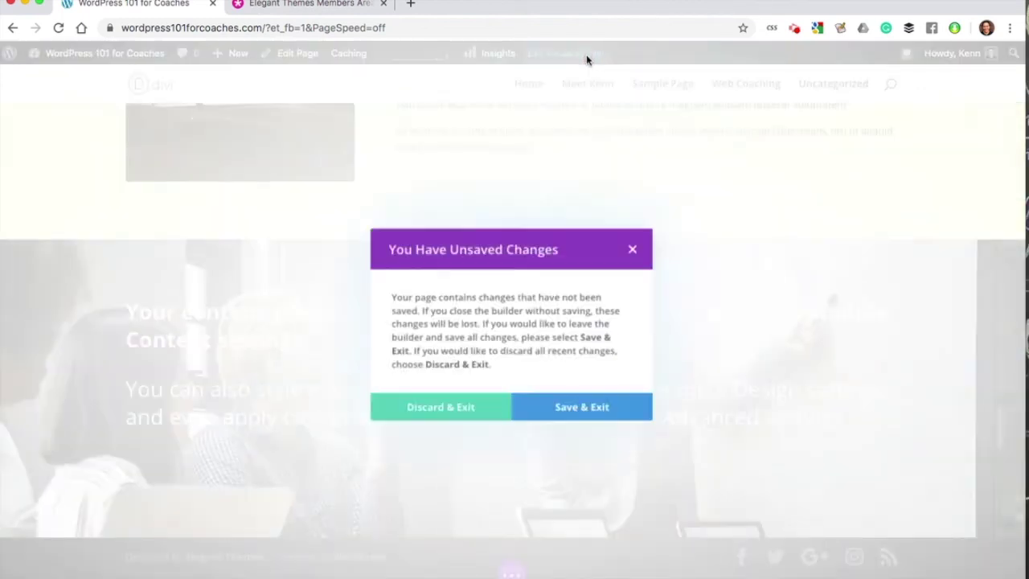
click(575, 410)
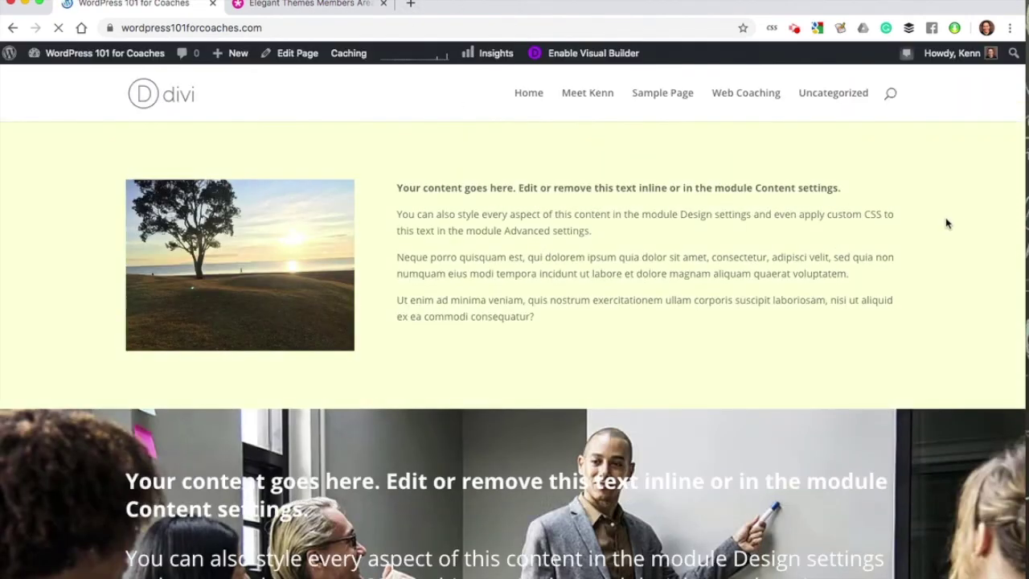
Examine on the live page how the second section's background image moves with the True Parallax effect.
scroll(954, 259, down, 2)
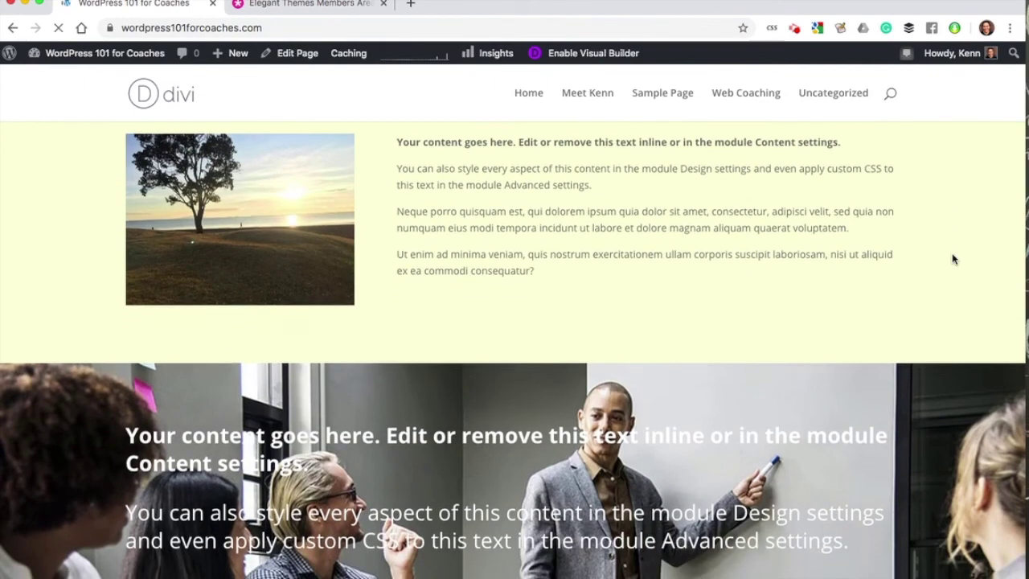
scroll(954, 259, up, 2)
scroll(953, 259, down, 3)
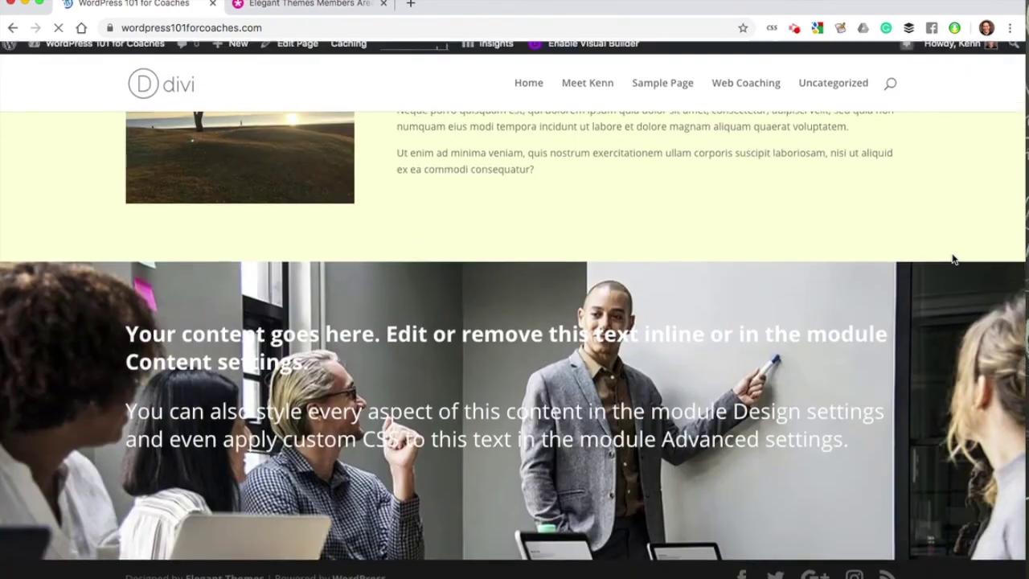
scroll(954, 259, up, 1)
scroll(954, 259, up, 3)
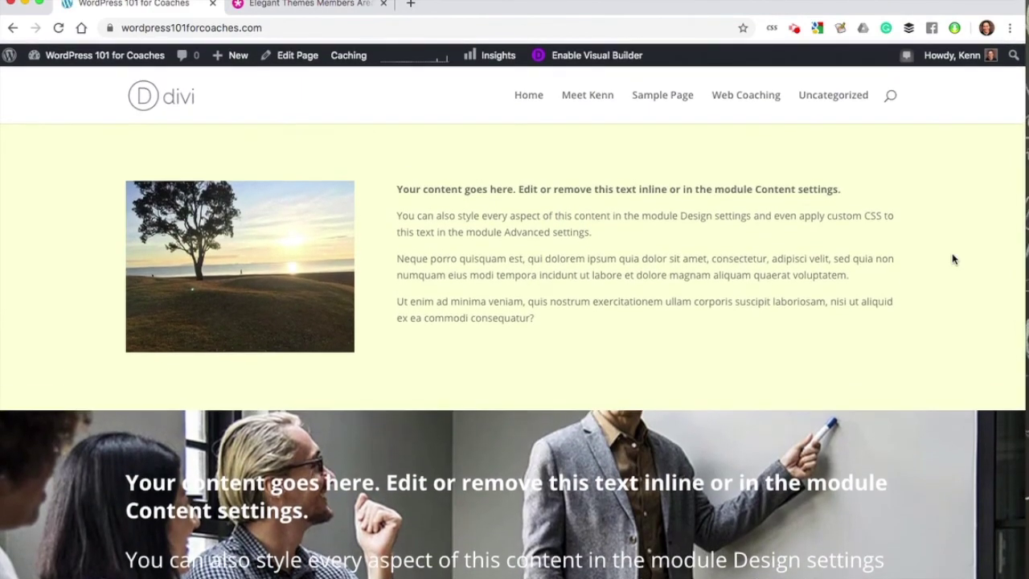
scroll(954, 259, down, 3)
scroll(954, 259, down, 1)
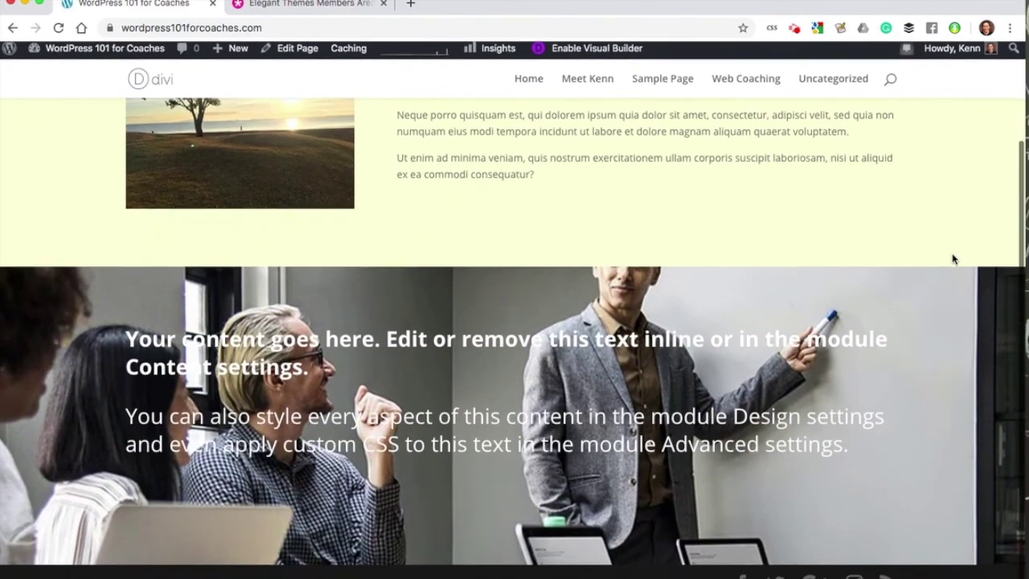
scroll(954, 259, up, 3)
scroll(954, 259, down, 2)
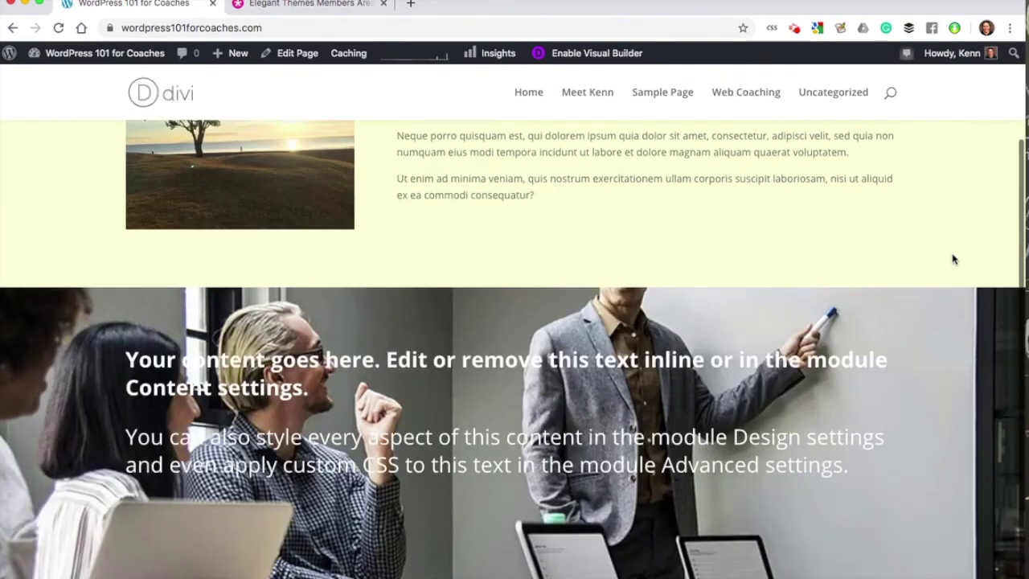
scroll(953, 259, up, 3)
scroll(953, 259, down, 4)
scroll(954, 259, up, 3)
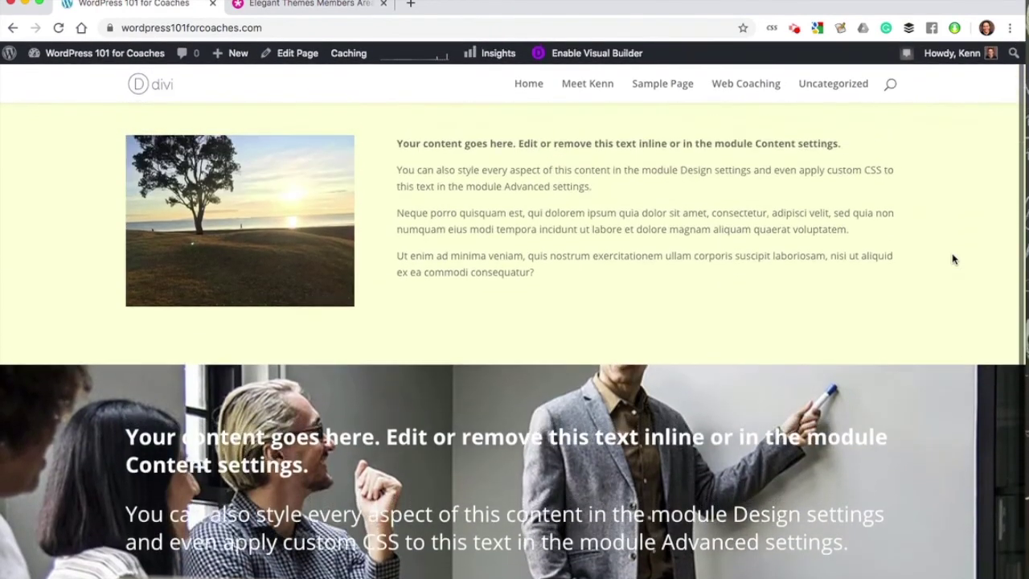
scroll(954, 259, down, 3)
scroll(953, 259, up, 5)
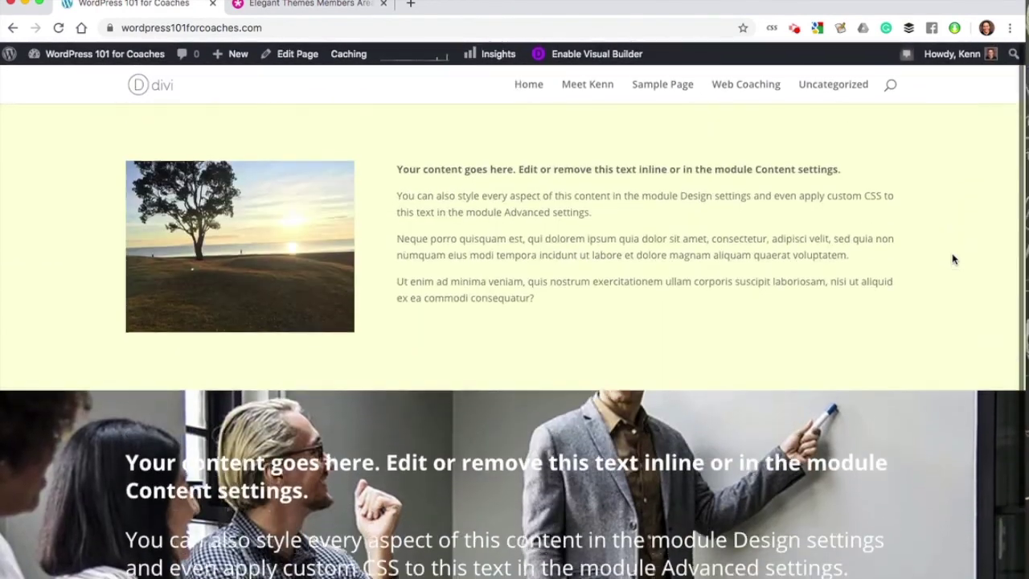
Reopen the Home page in the Visual Builder and duplicate the first section with the tree photo.
click(588, 53)
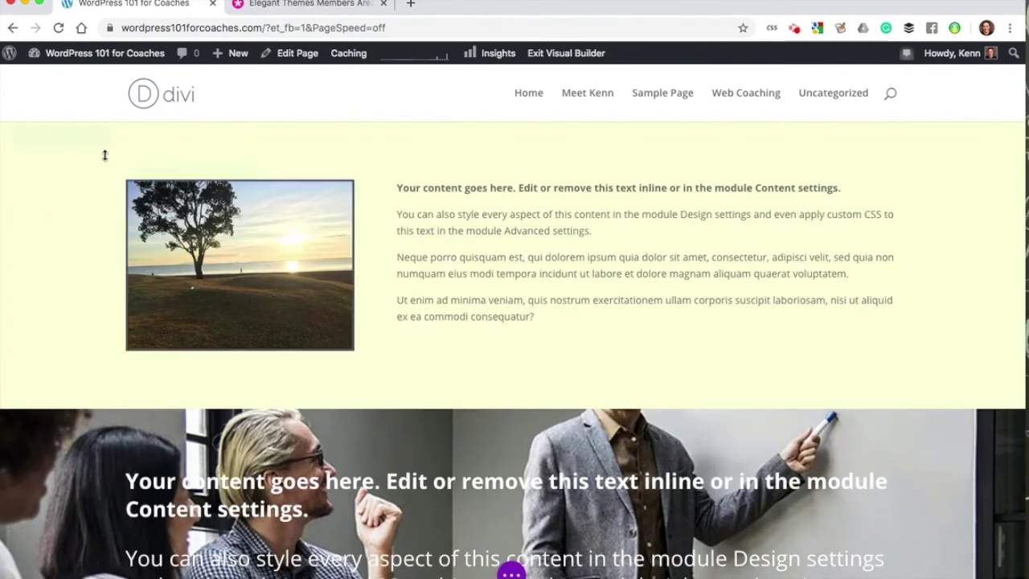
mouse_move(36, 144)
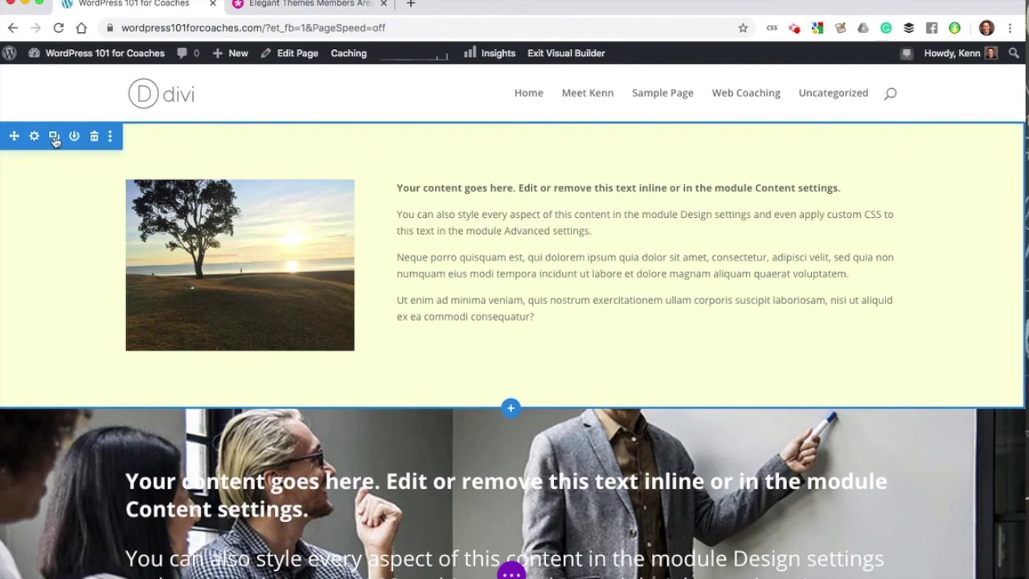
click(54, 139)
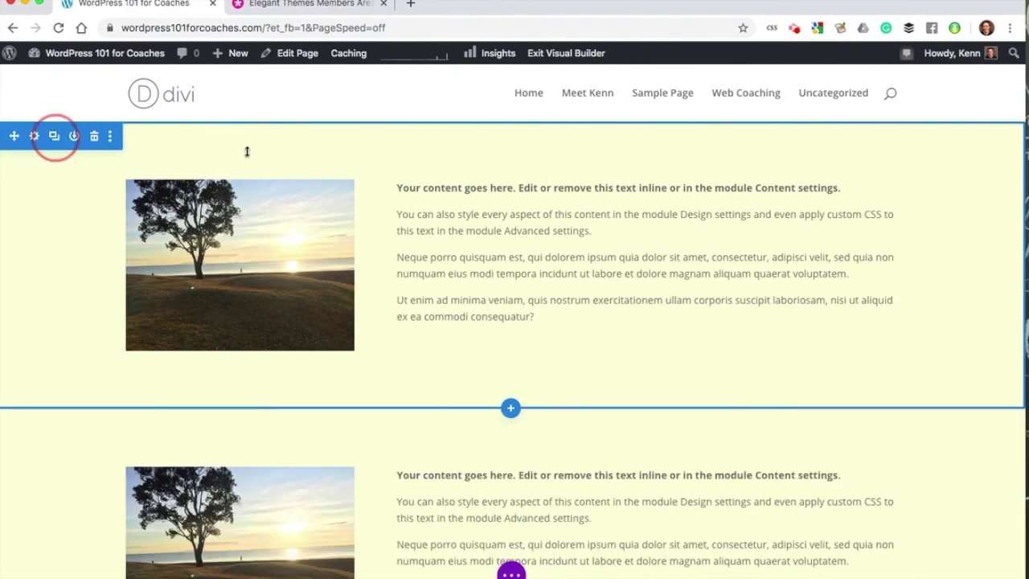
Move the duplicated tree photo section below the section with the parallax background image.
scroll(247, 151, down, 3)
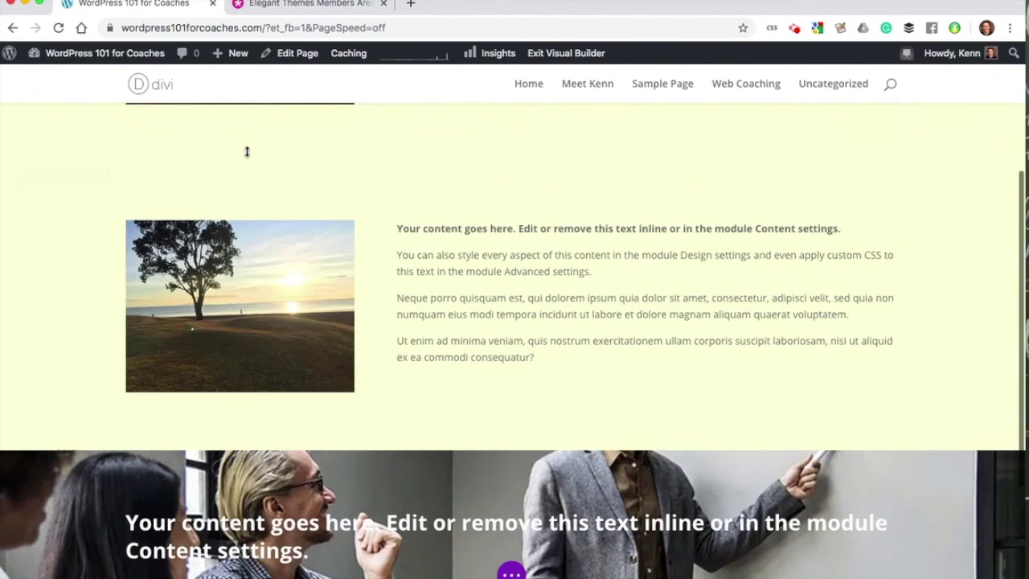
scroll(247, 151, down, 3)
scroll(247, 149, up, 2)
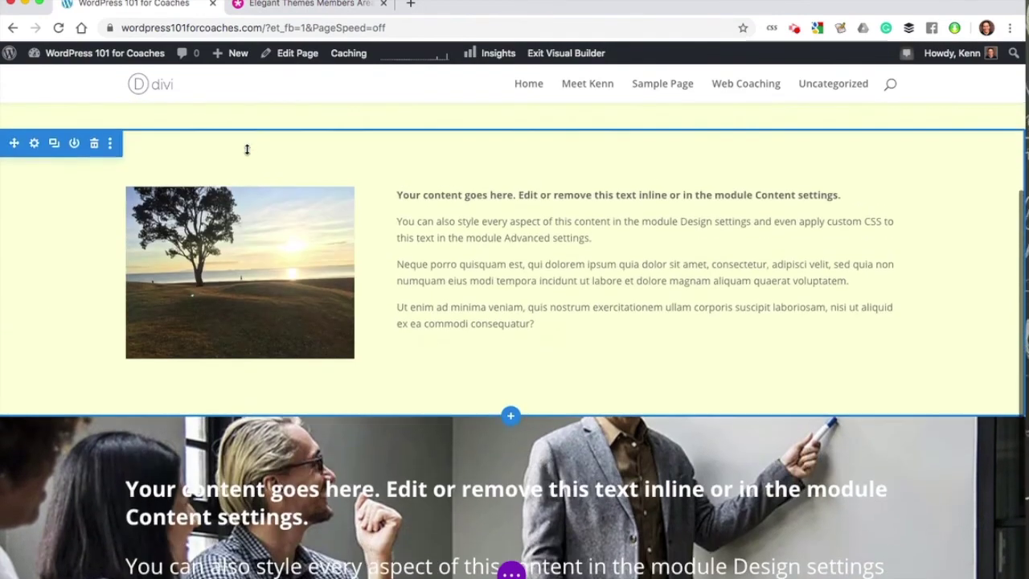
drag(13, 143, 40, 519)
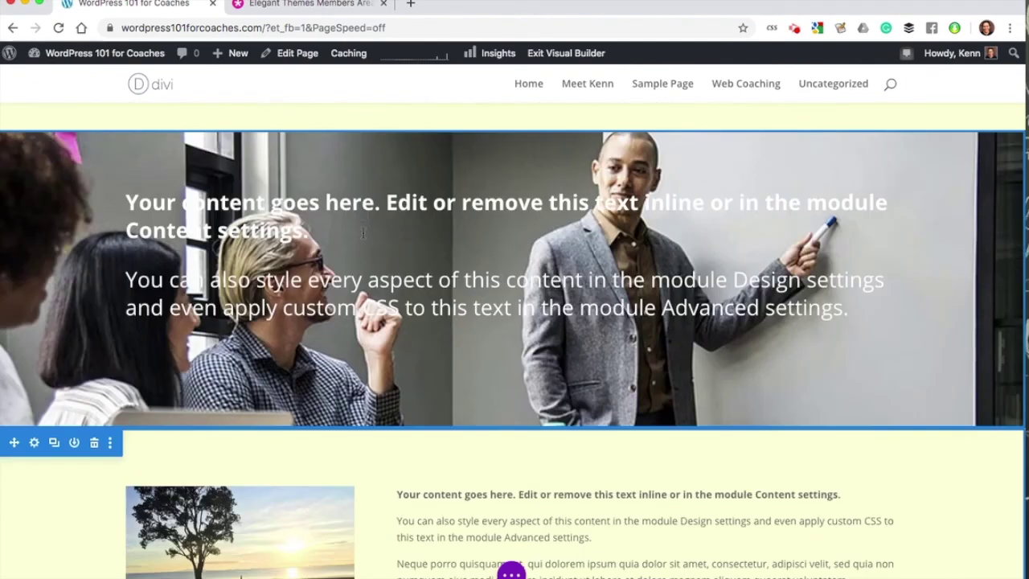
Change the parallax method of the middle section's background image to CSS and save the section settings.
scroll(370, 283, up, 4)
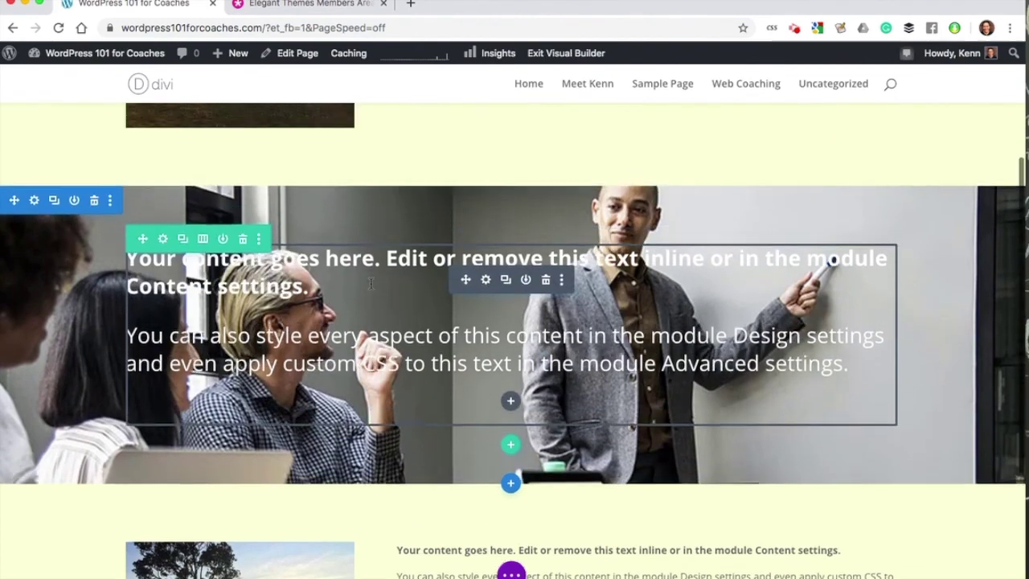
scroll(371, 284, down, 5)
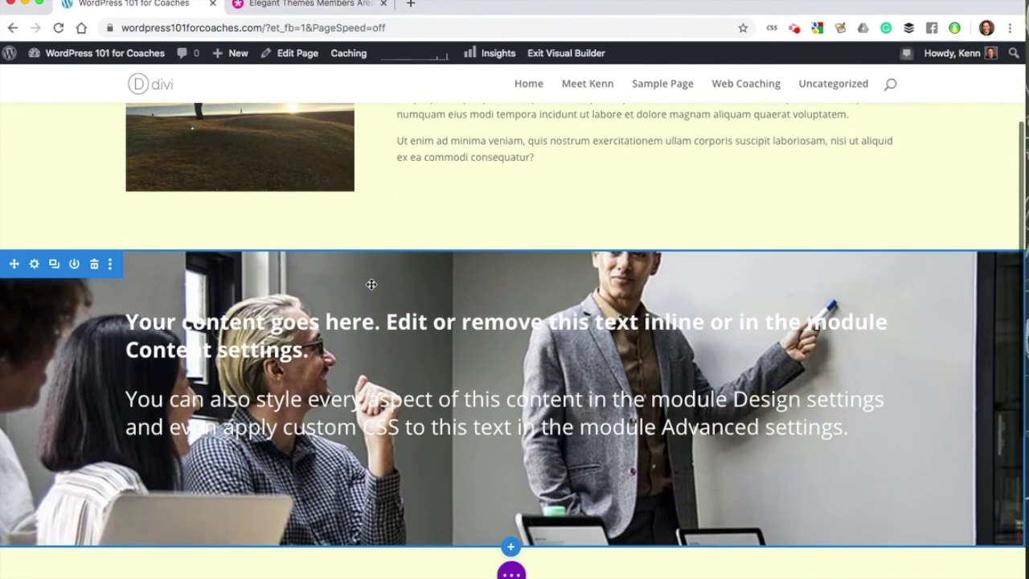
scroll(371, 284, up, 5)
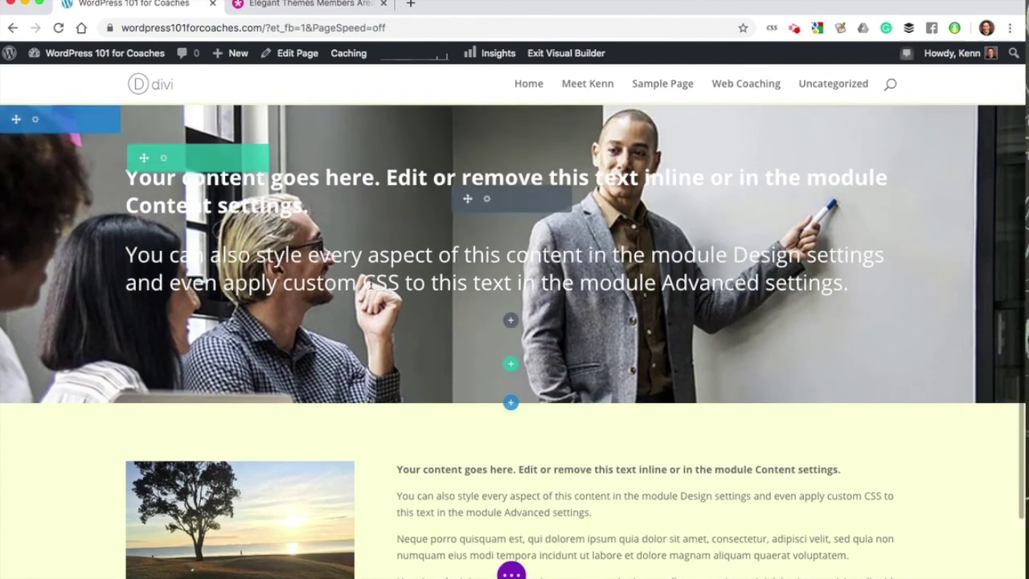
scroll(370, 283, up, 2)
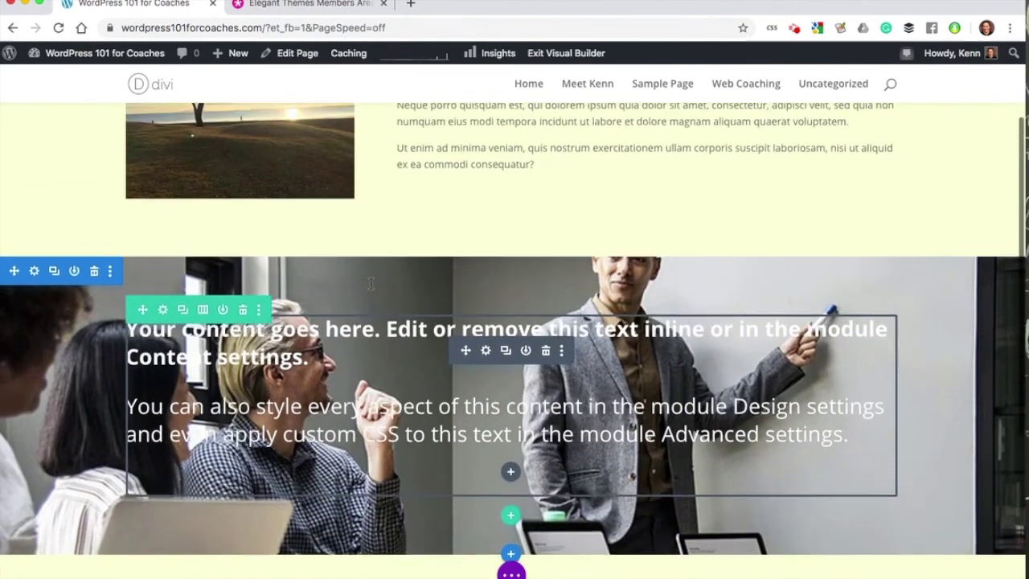
scroll(370, 283, down, 3)
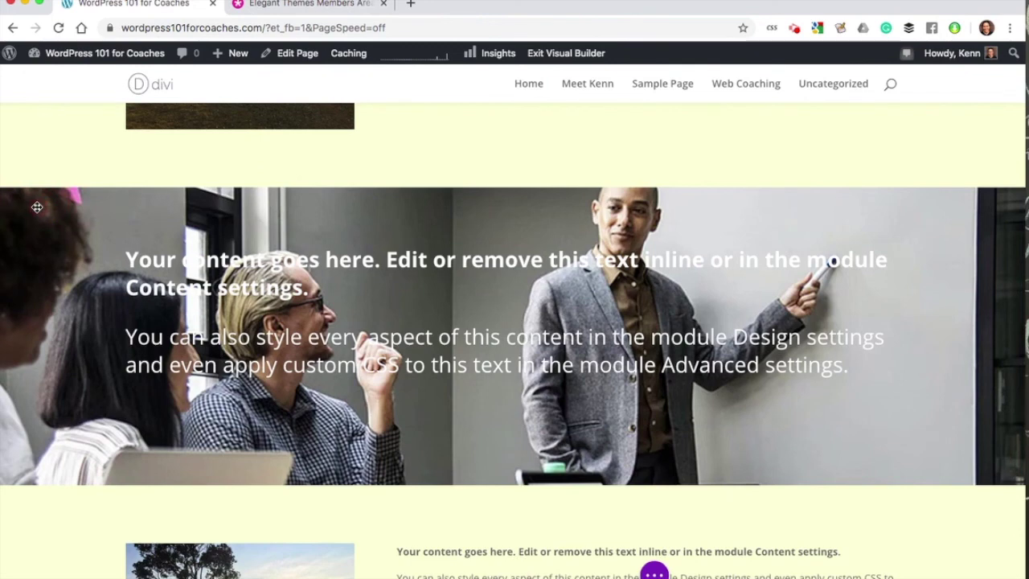
click(37, 208)
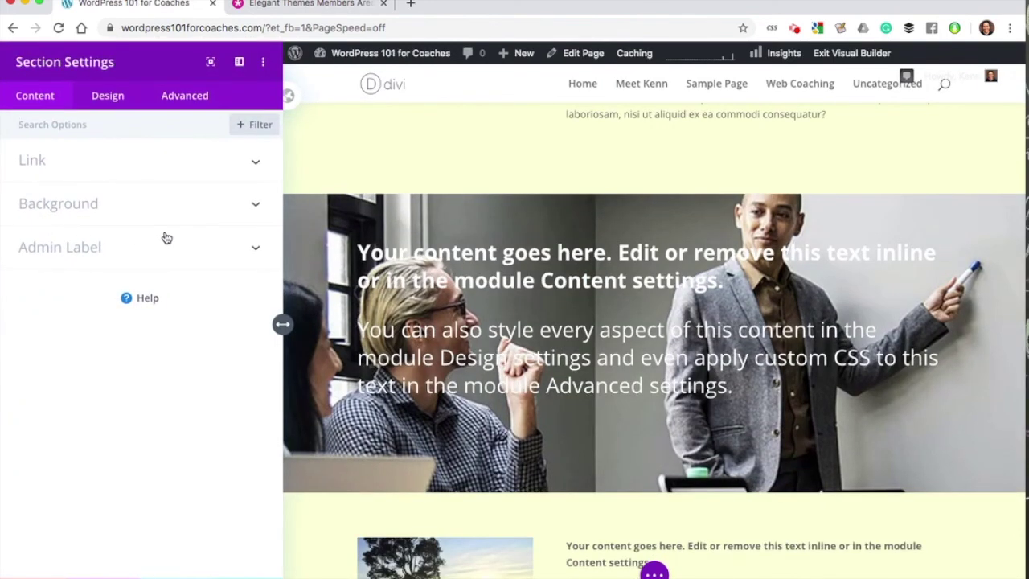
click(171, 213)
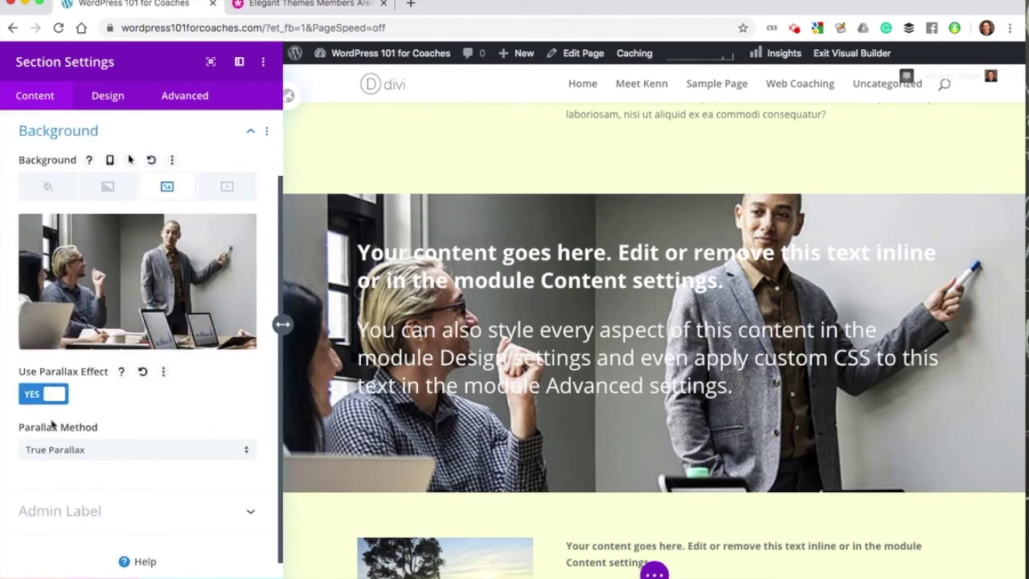
click(52, 451)
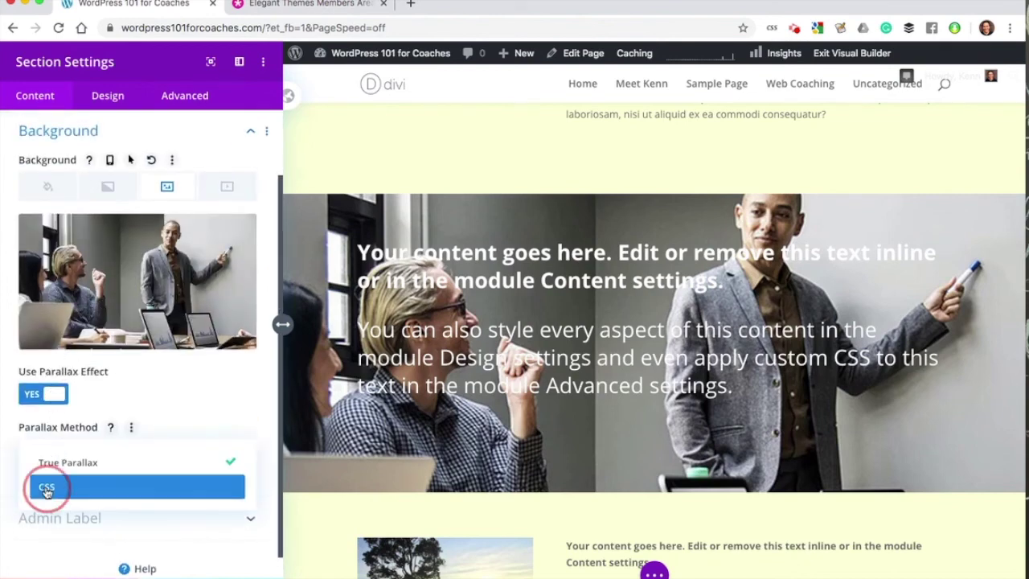
click(46, 486)
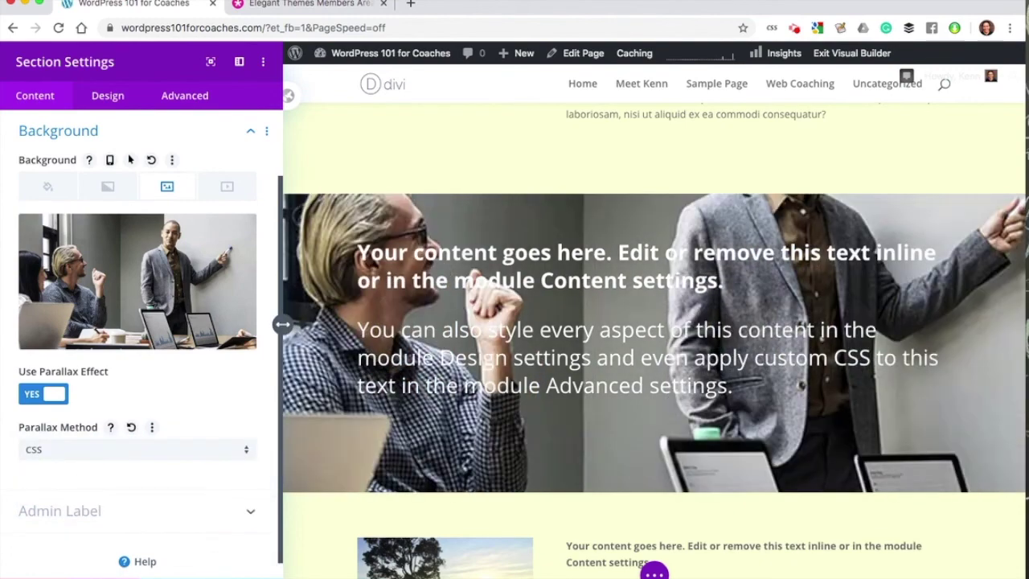
click(248, 577)
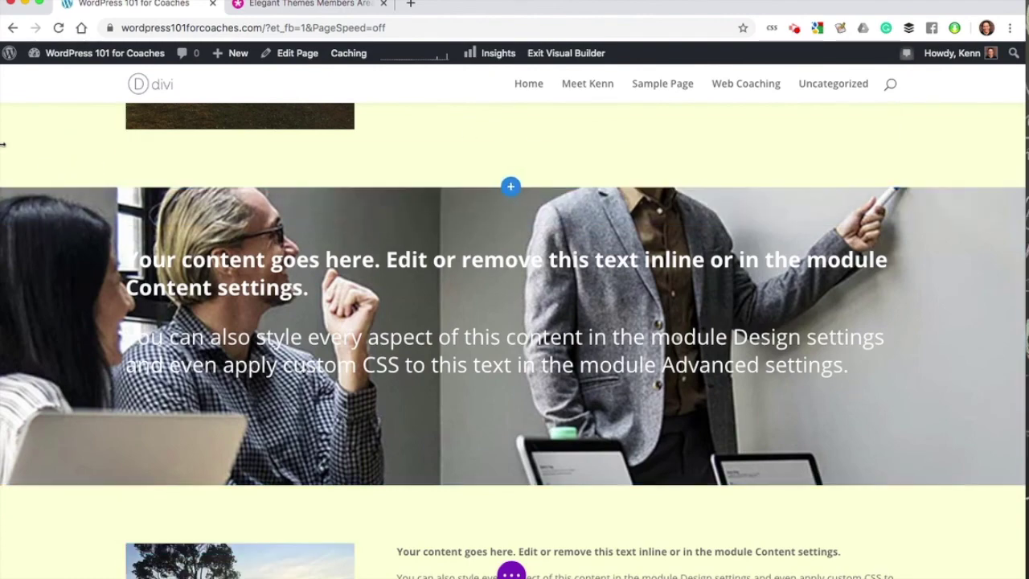
scroll(12, 143, down, 3)
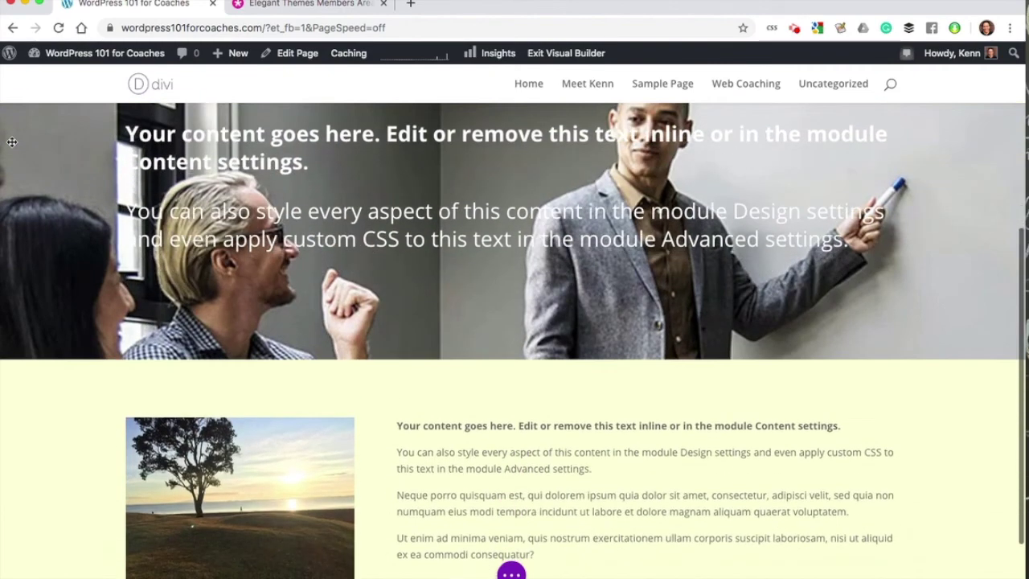
scroll(12, 142, up, 5)
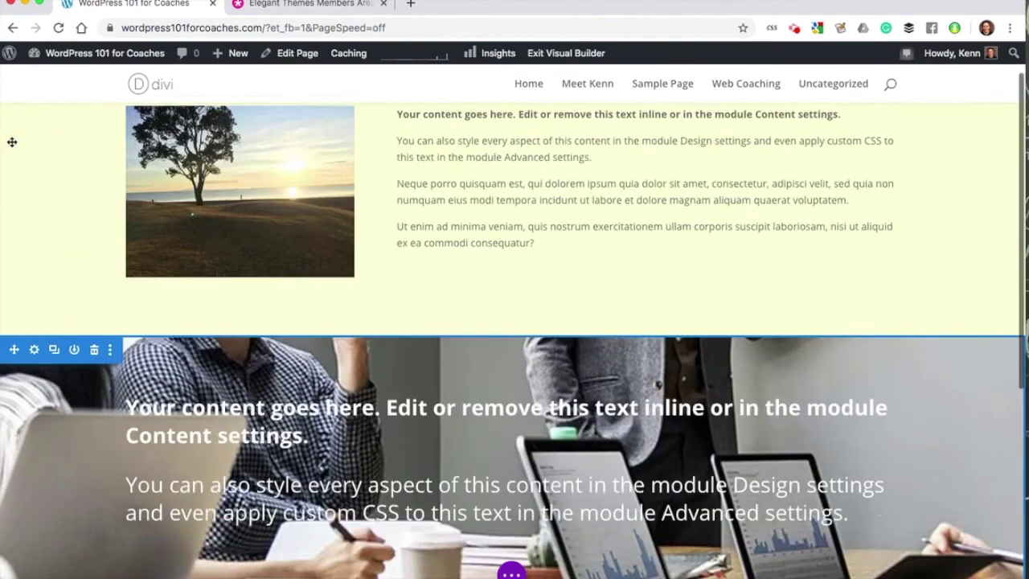
scroll(12, 143, left, 2)
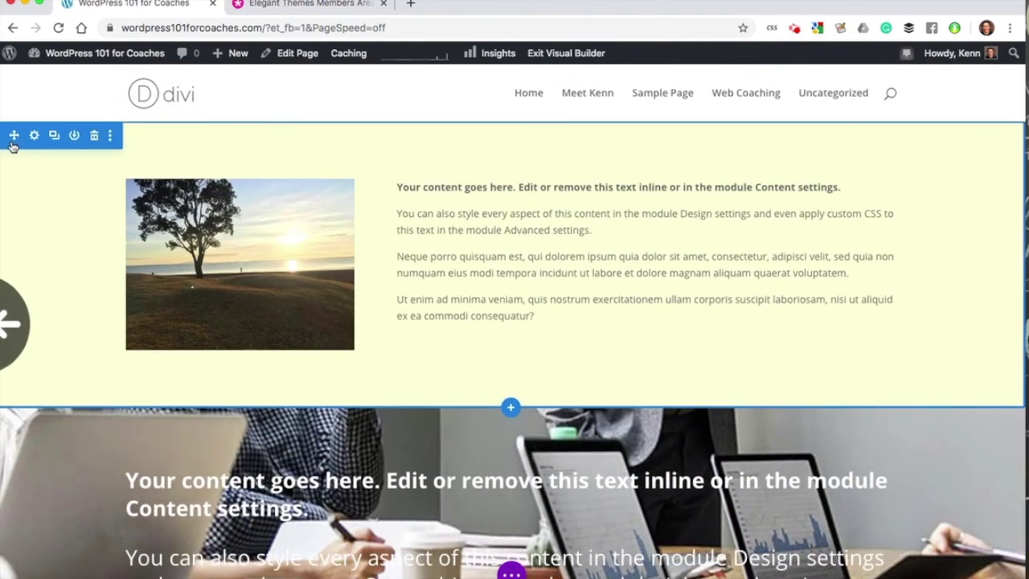
Exit the Visual Builder and save the changes to the Home page.
click(552, 53)
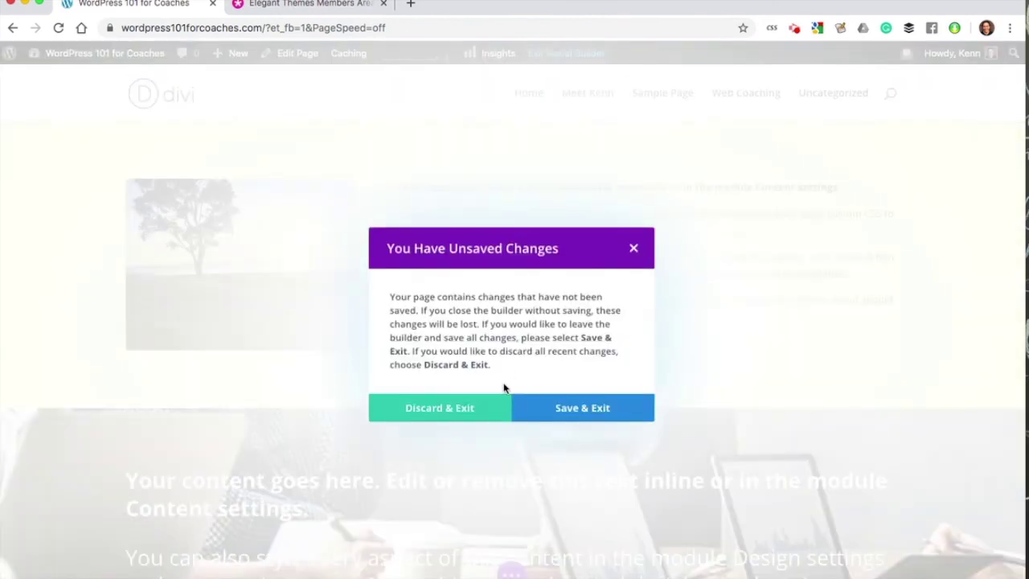
click(553, 409)
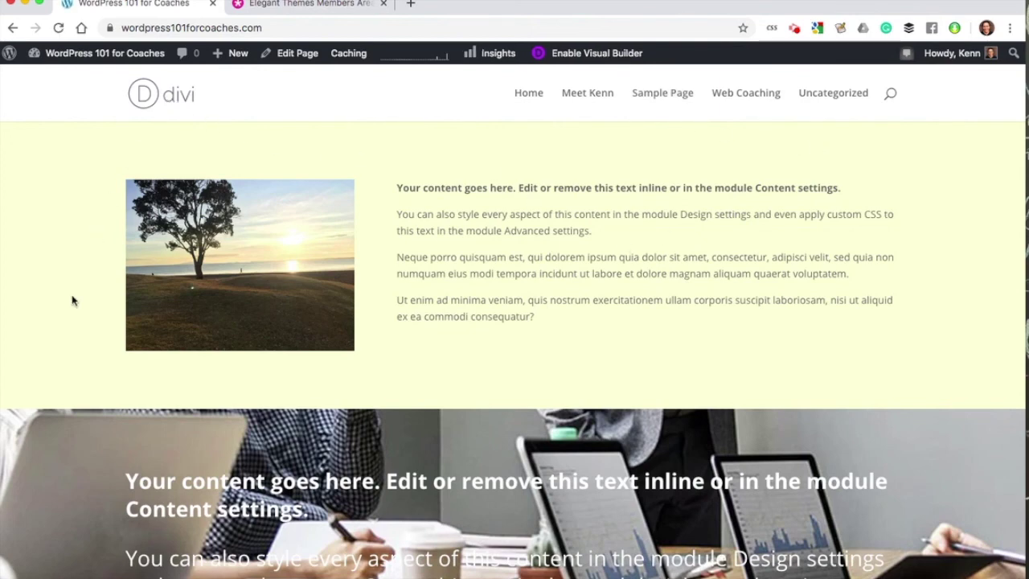
Examine on the live page how the middle section's background image behaves with the CSS parallax method between the two tree photo sections.
scroll(72, 301, down, 5)
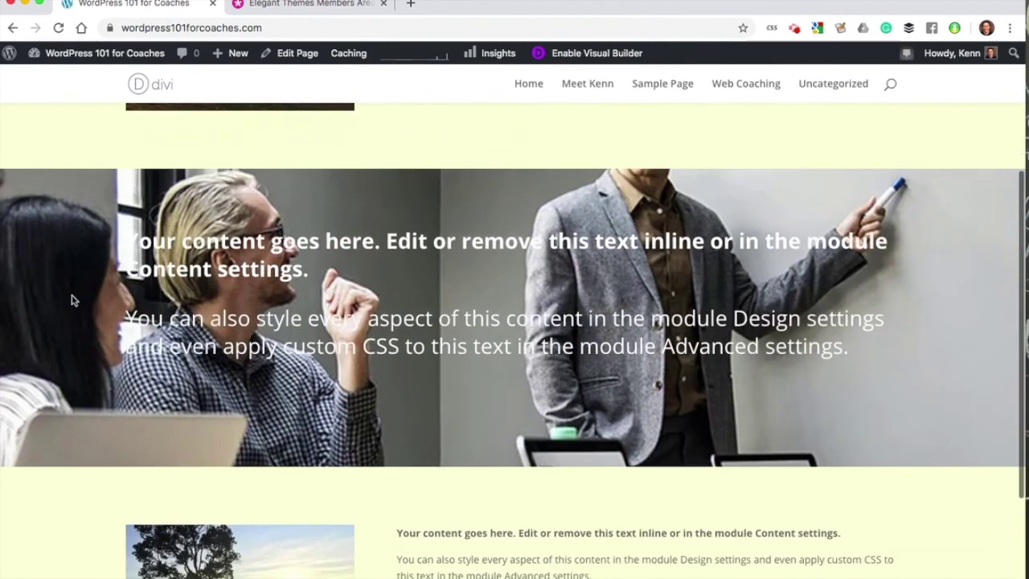
scroll(71, 301, down, 4)
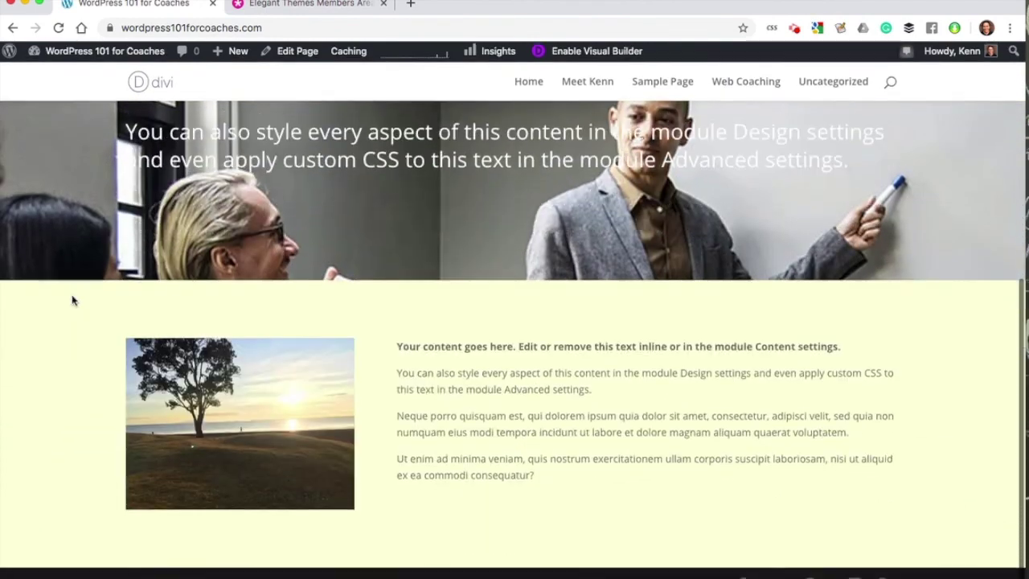
scroll(72, 301, up, 5)
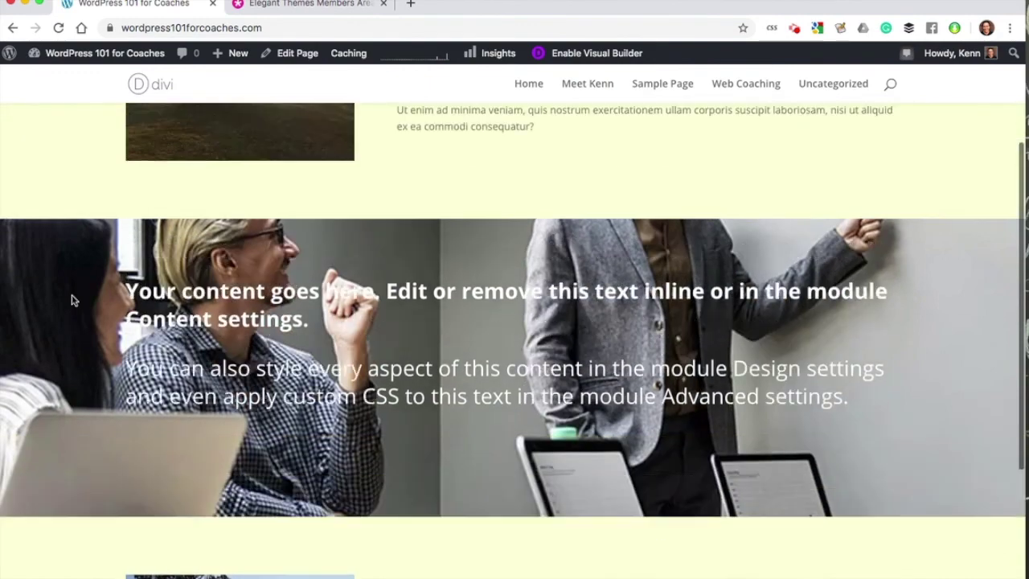
scroll(71, 301, up, 4)
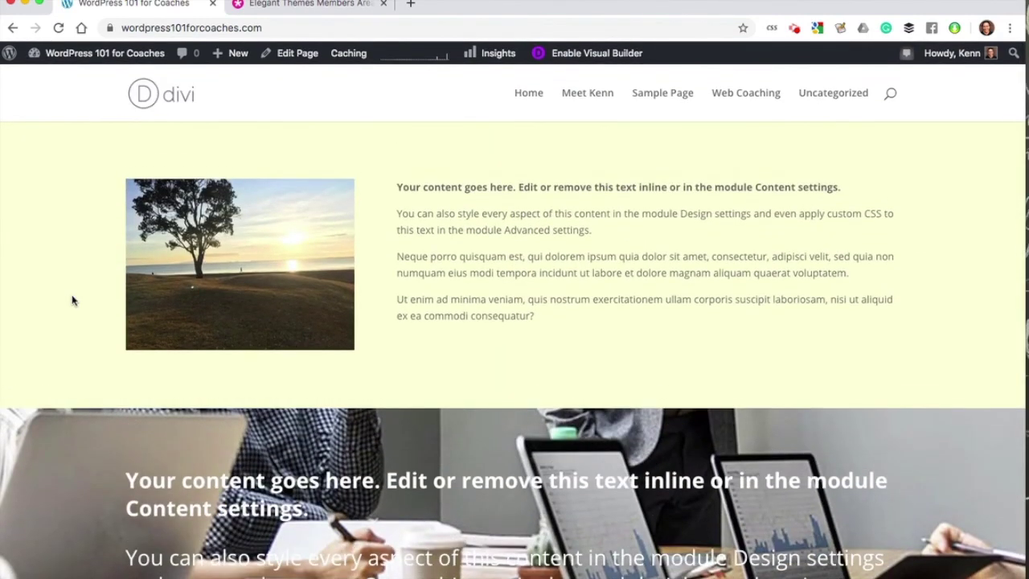
scroll(72, 301, down, 9)
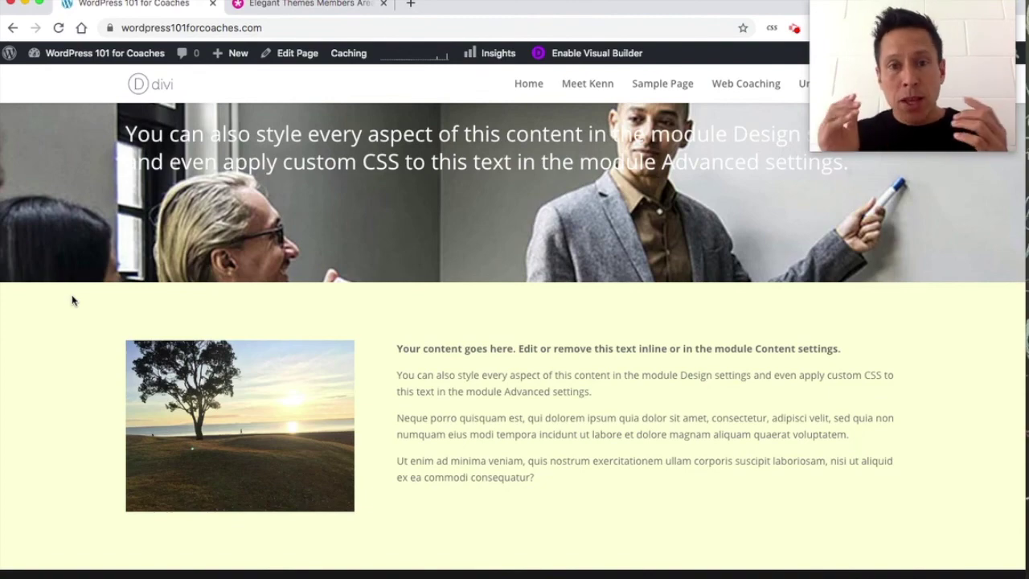
scroll(265, 365, down, 5)
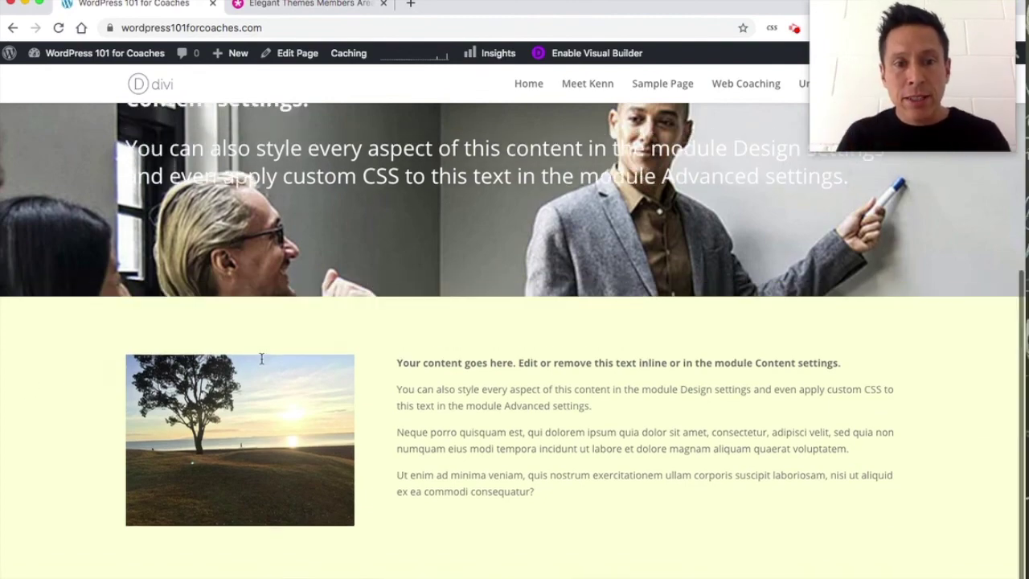
scroll(263, 363, up, 3)
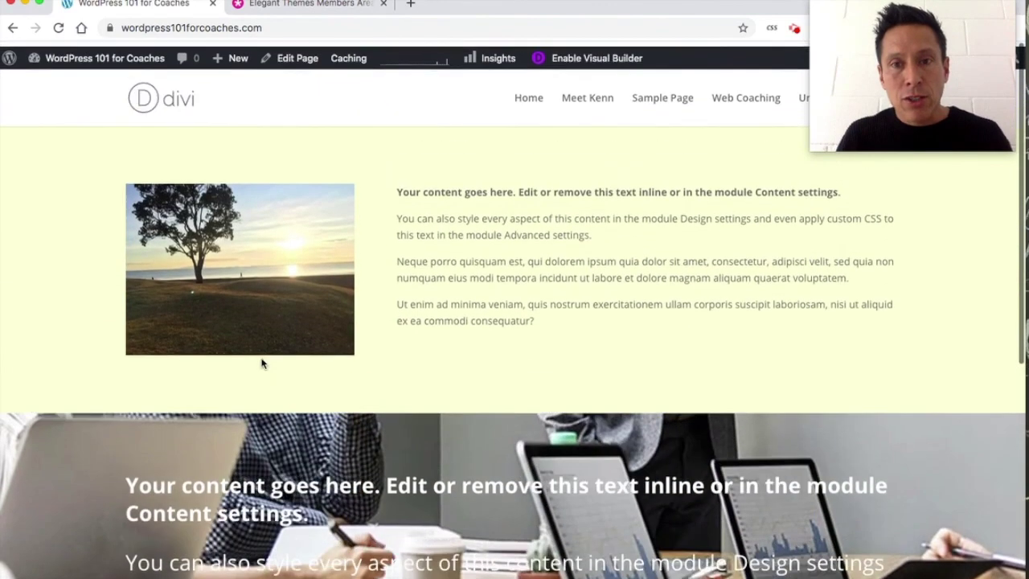
scroll(262, 363, down, 3)
scroll(261, 364, up, 2)
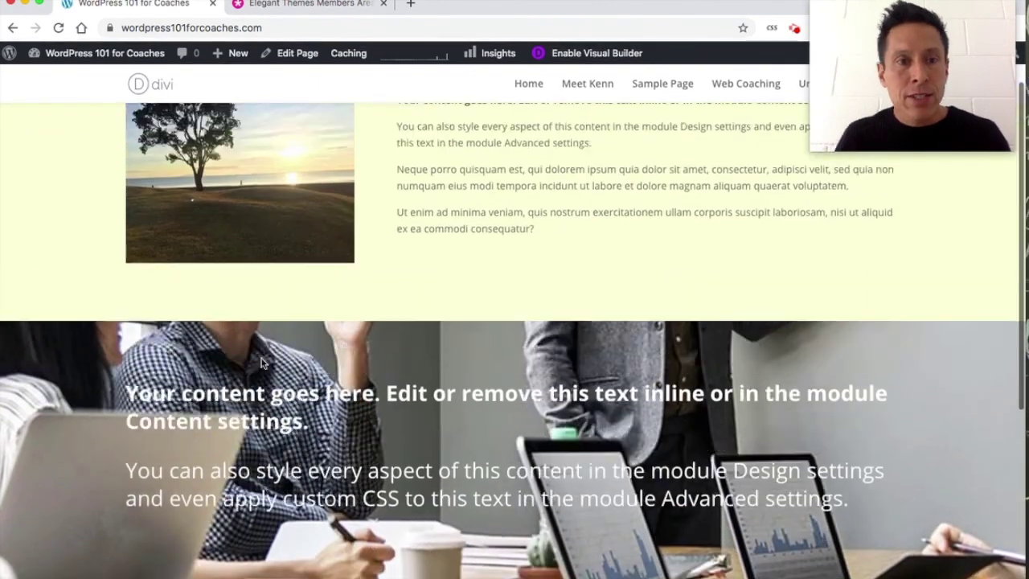
scroll(261, 363, up, 1)
scroll(261, 364, down, 3)
scroll(261, 363, up, 1)
scroll(262, 364, up, 2)
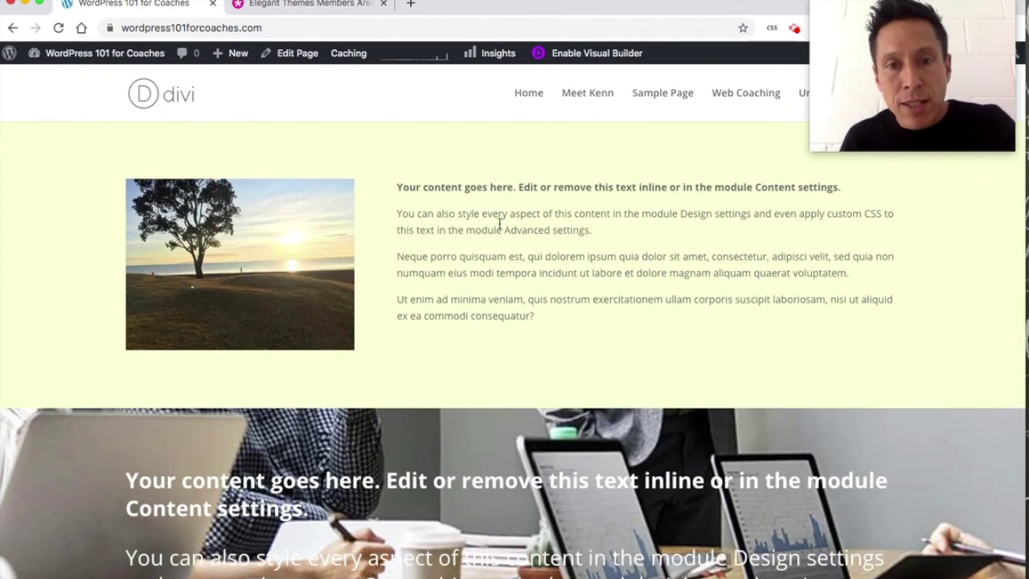
scroll(499, 225, down, 1)
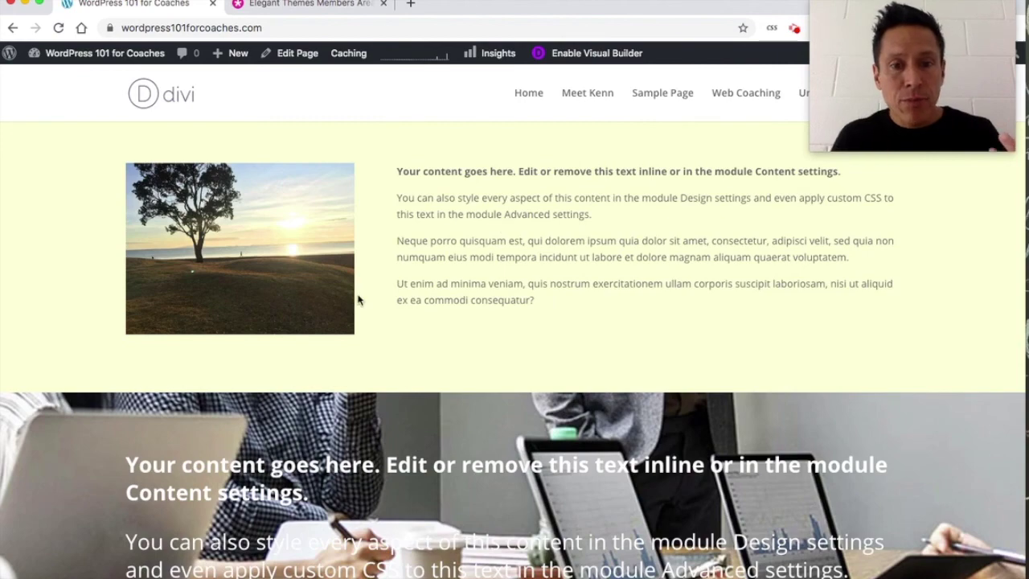
scroll(359, 300, down, 2)
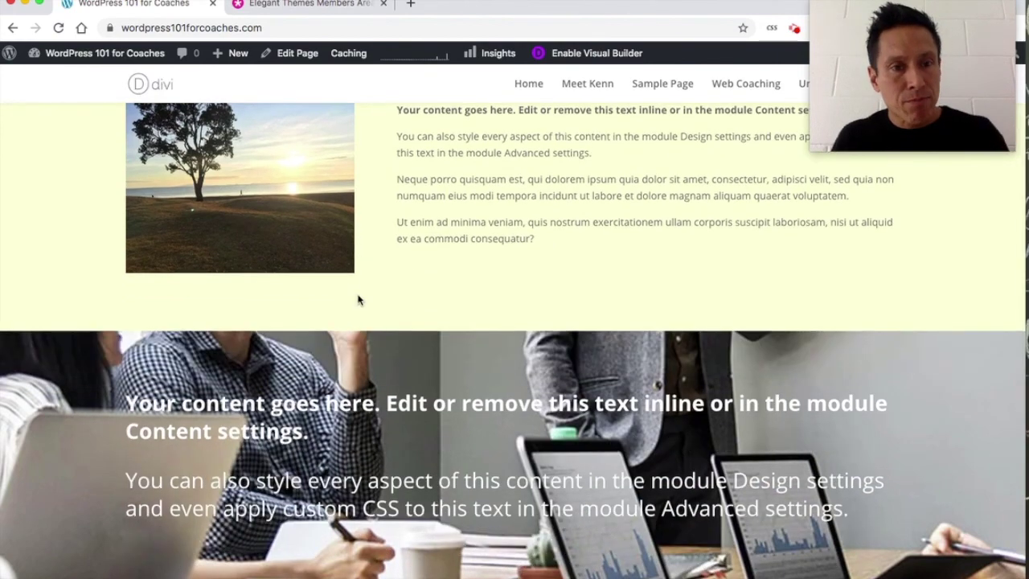
scroll(359, 300, down, 2)
scroll(358, 300, down, 3)
scroll(359, 300, up, 5)
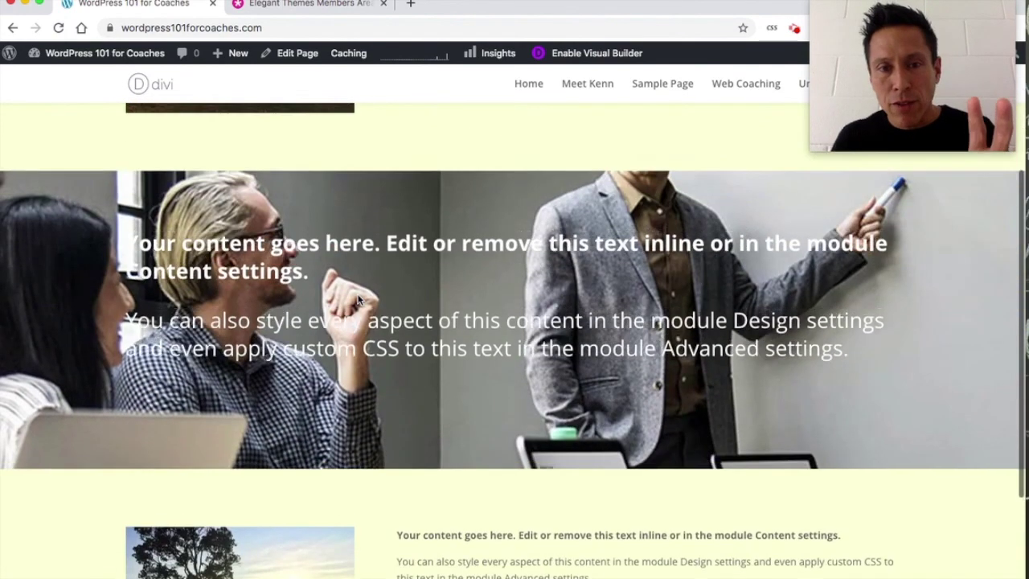
scroll(359, 300, up, 2)
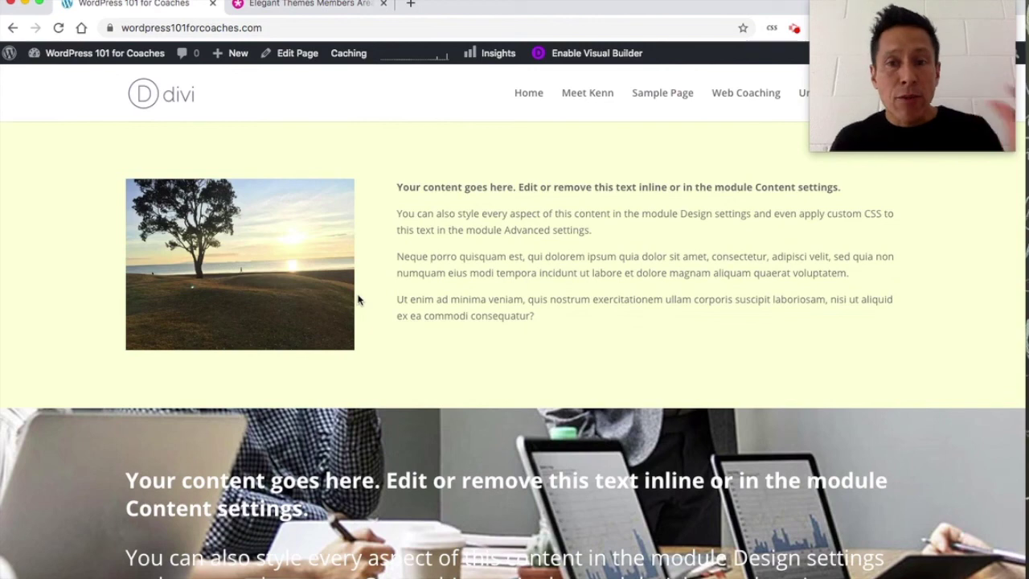
scroll(371, 290, up, 1)
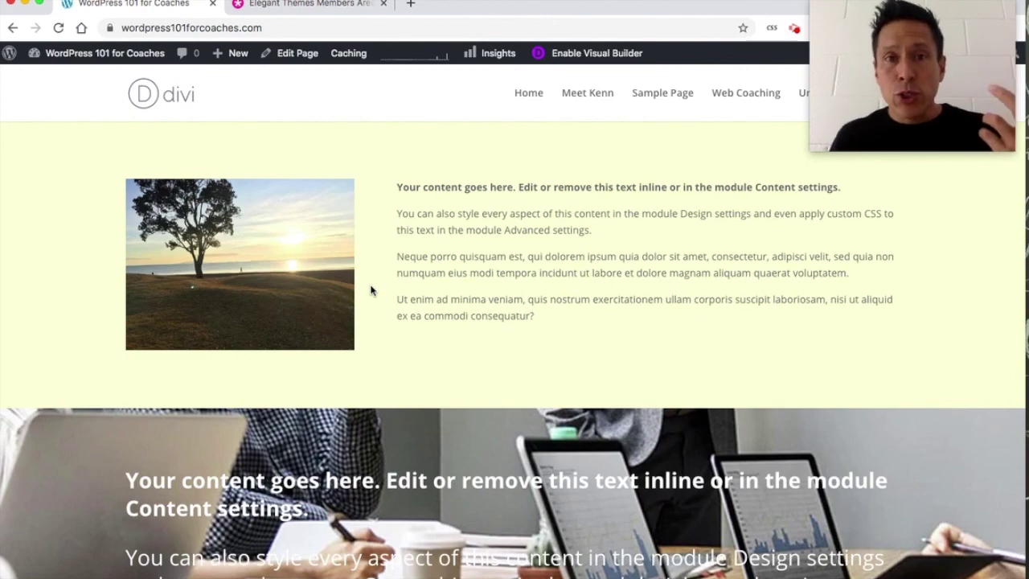
scroll(363, 313, down, 5)
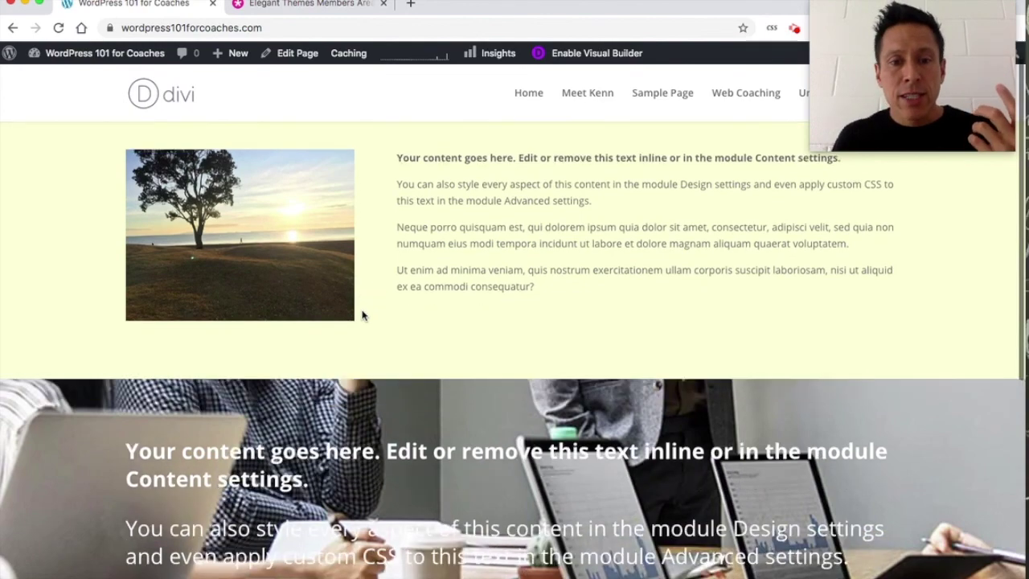
scroll(363, 313, down, 2)
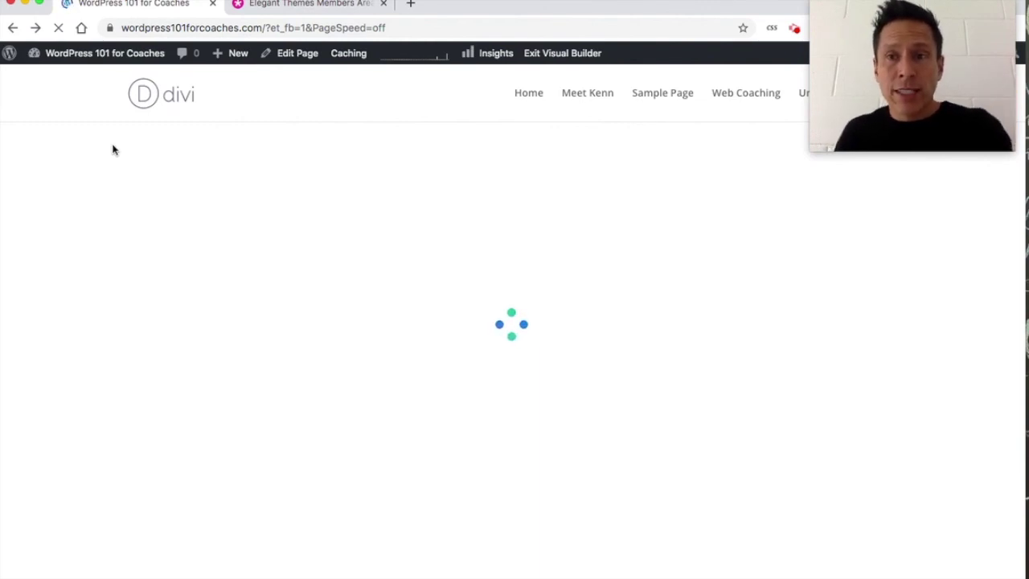
mouse_move(895, 105)
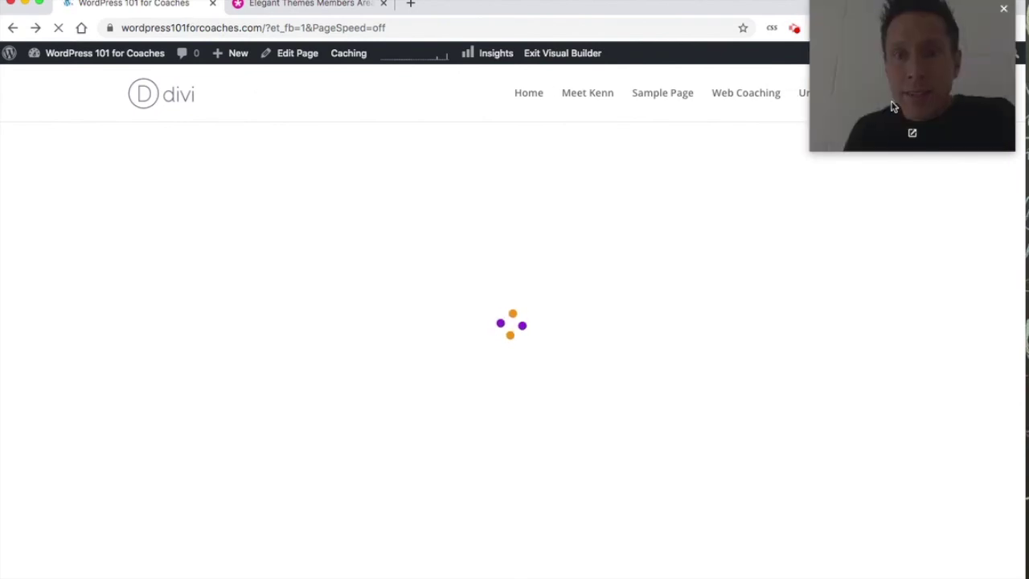